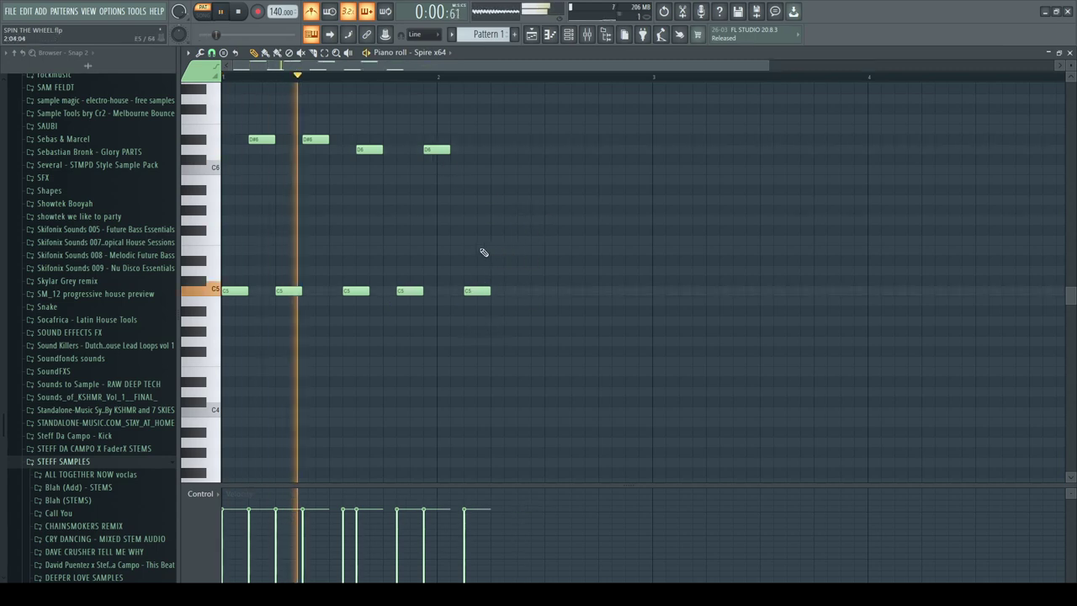
- Move the second D#6 note in bar 1 half a step later and delete the last low C note in bar 2
key(space)
drag(309, 139, 322, 140)
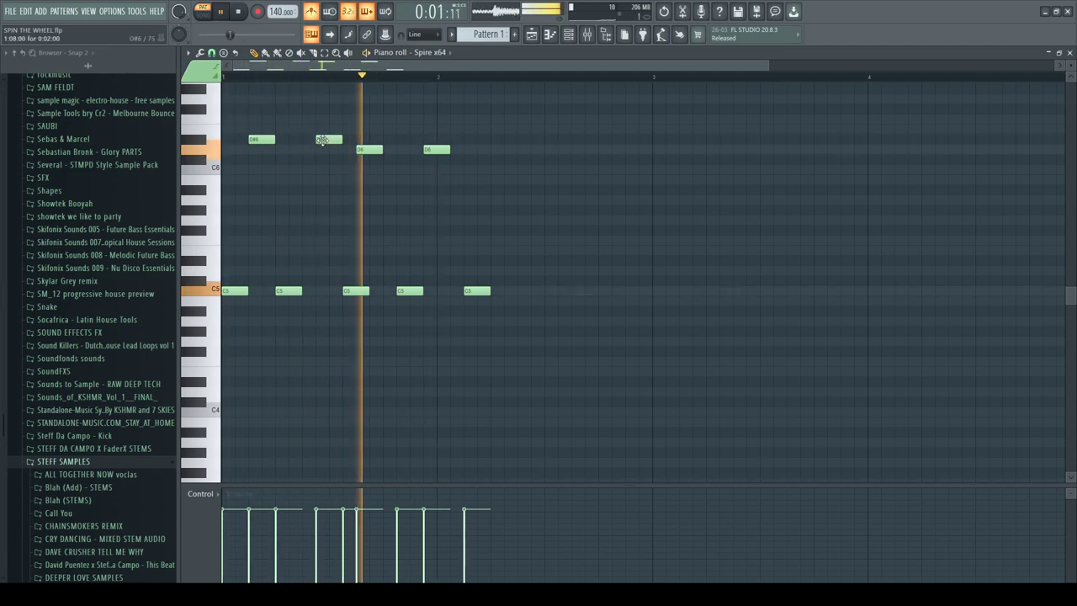
key(space)
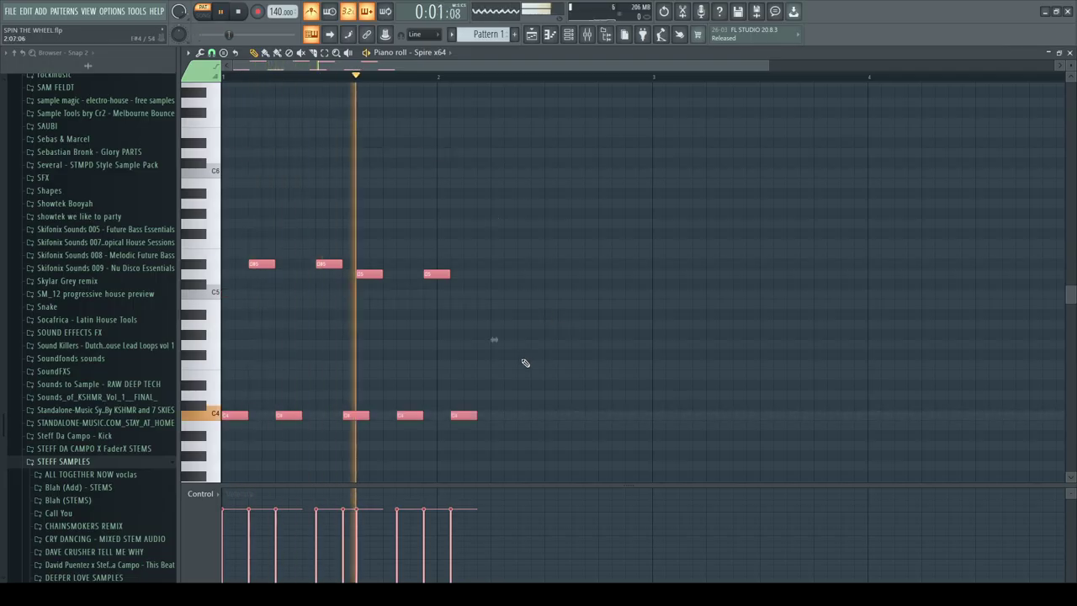
right_click(470, 415)
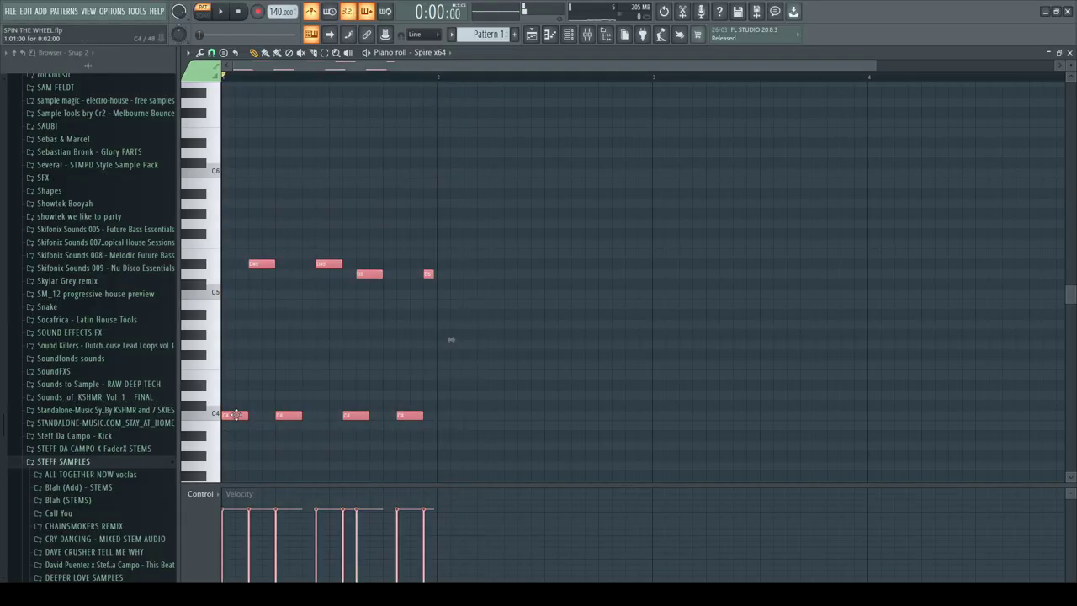
- Duplicate the one-bar Spire melody into bar 2 and play the pattern back
drag(236, 415, 447, 415)
key(space)
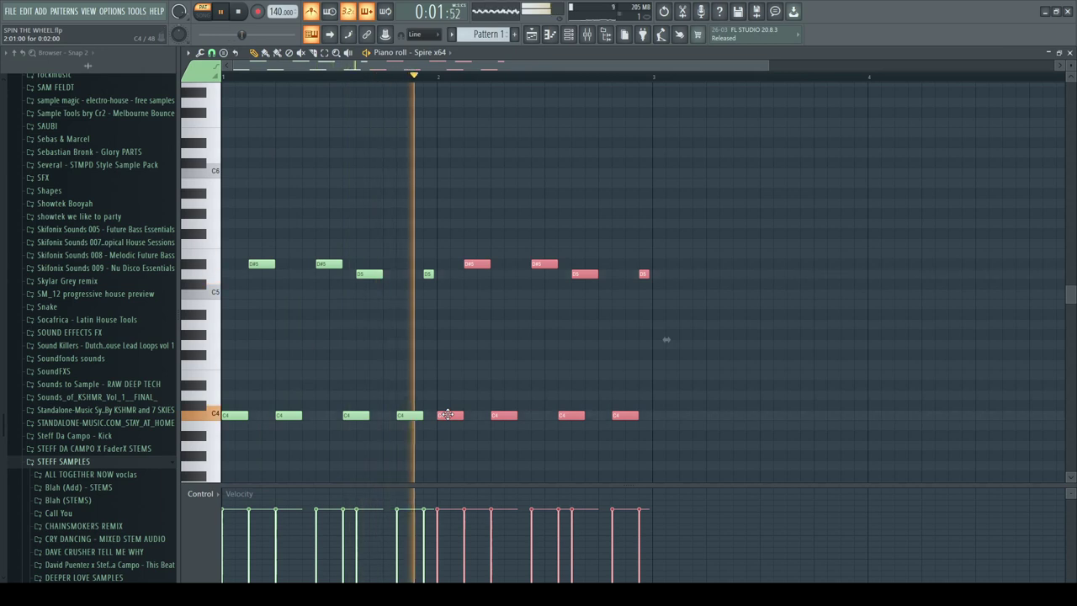
scroll(450, 418, down, 2)
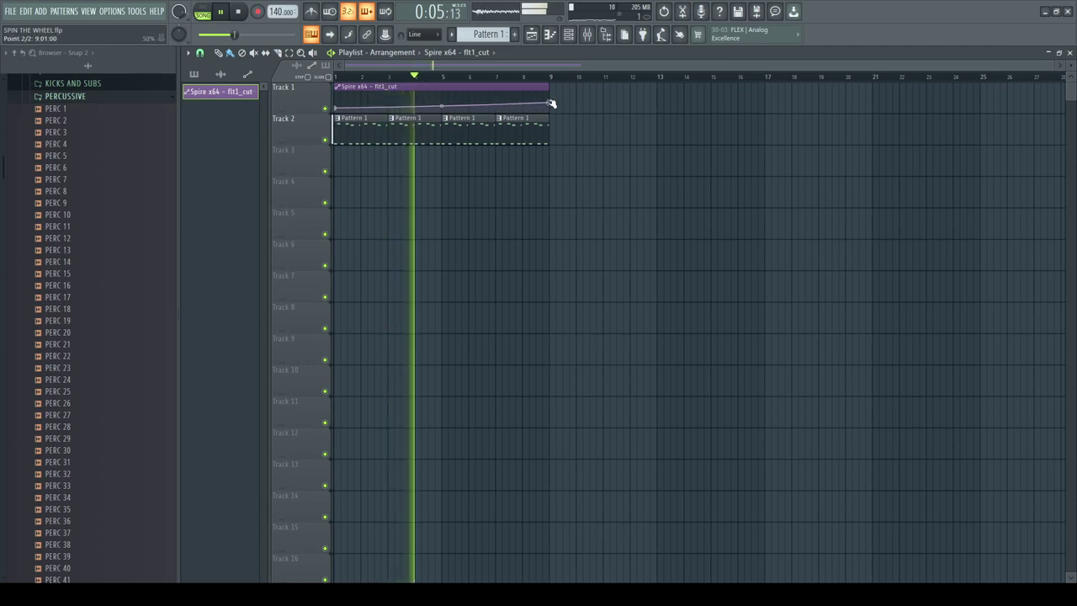
- Duplicate the four Pattern 1 clips on Track 2 from bar 9 and extend the filter cutoff automation clip to bar 20
key(ctrl+b)
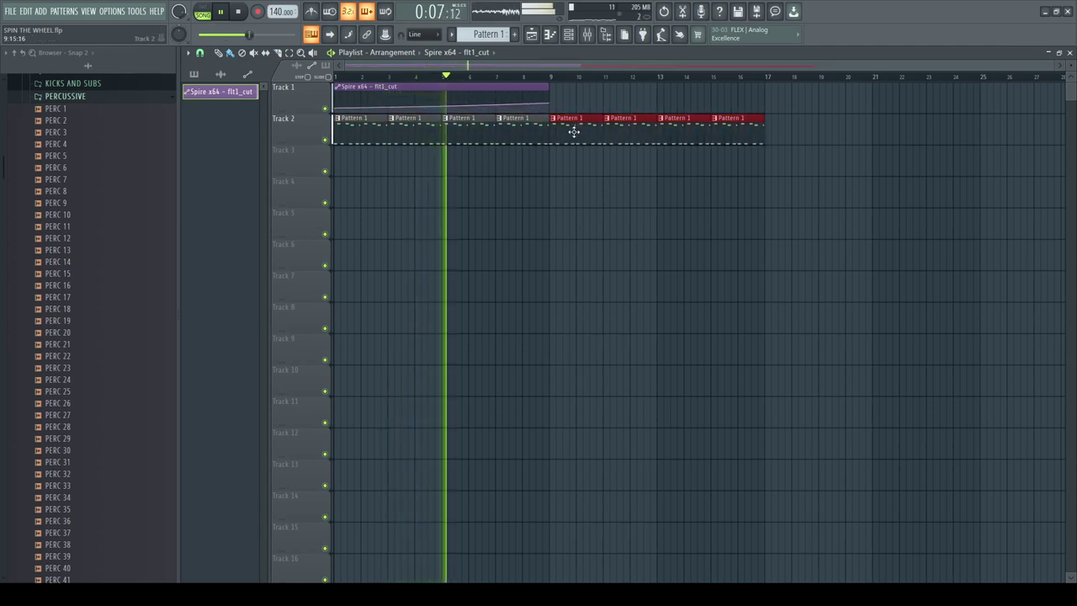
drag(548, 88, 851, 89)
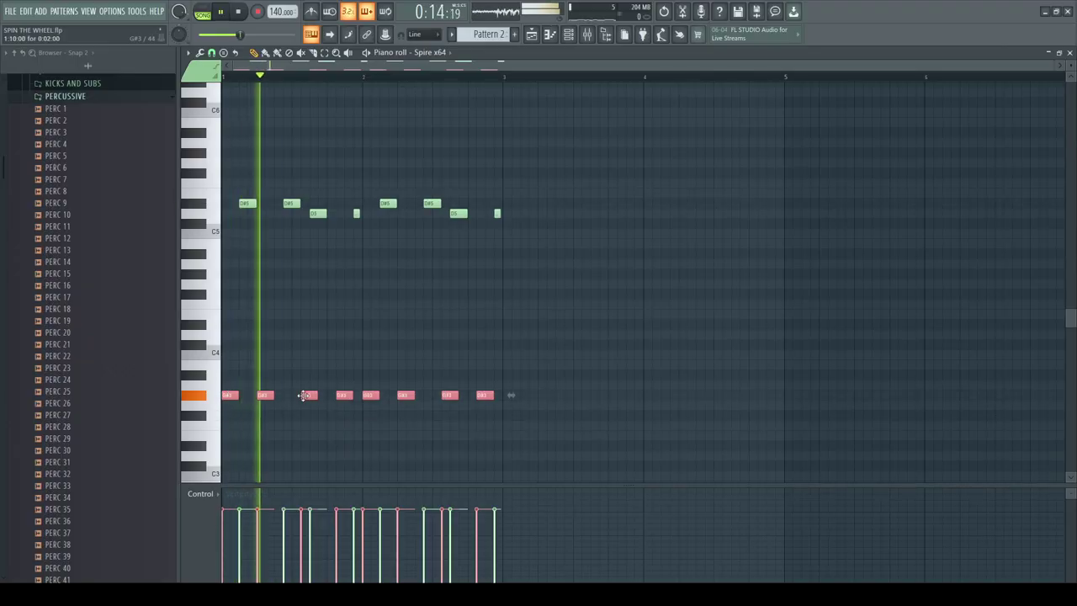
- Raise the last low note of Pattern 2 to A#3 and copy the low-note line into bars 3–4, starting on C3
drag(362, 382, 493, 404)
key(space)
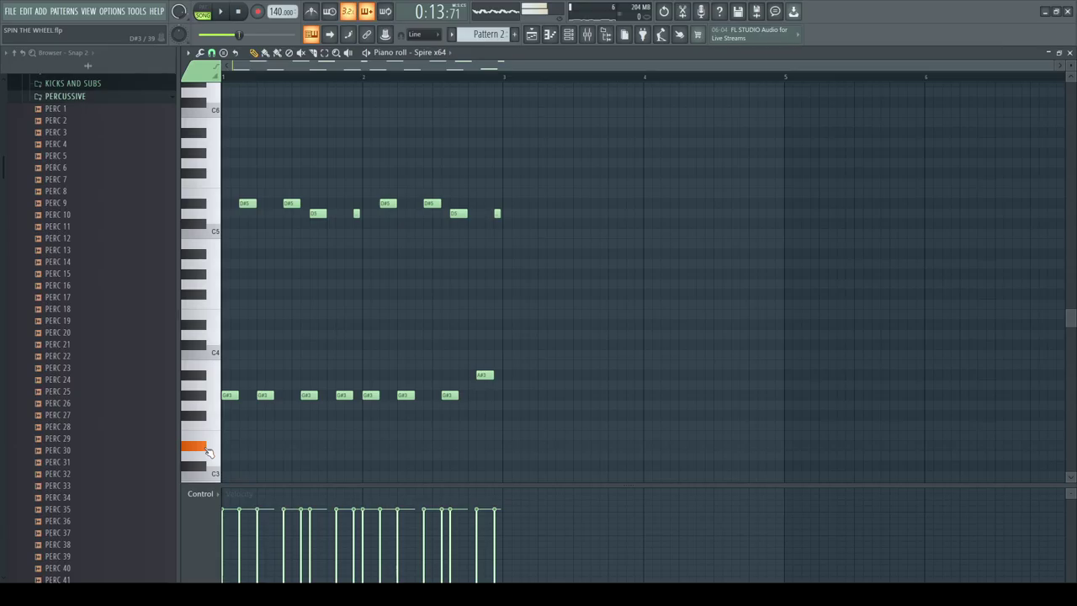
scroll(212, 425, down, 3)
drag(560, 312, 223, 358)
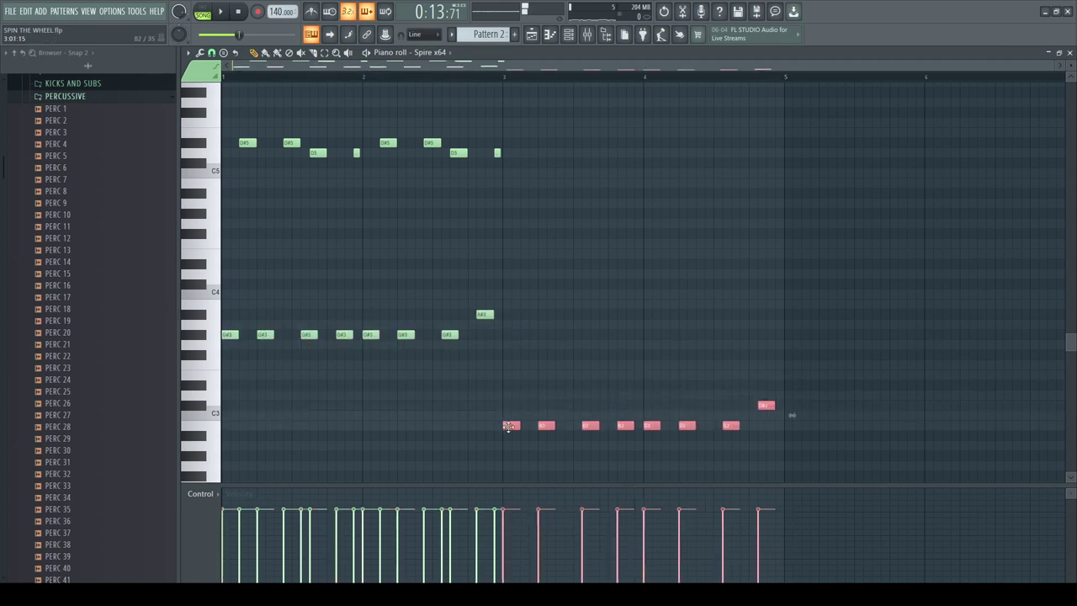
- Duplicate the upper D#5 and D5 melody notes of Pattern 2 into bars 3–4 and listen to the result
drag(550, 98, 222, 210)
key(ctrl+b)
key(space)
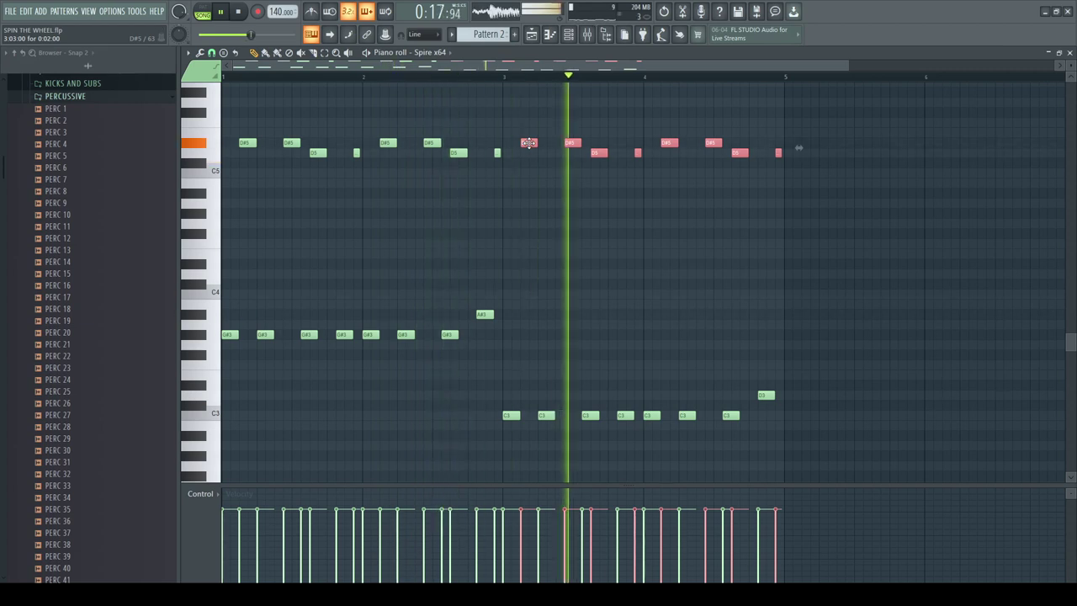
key(space)
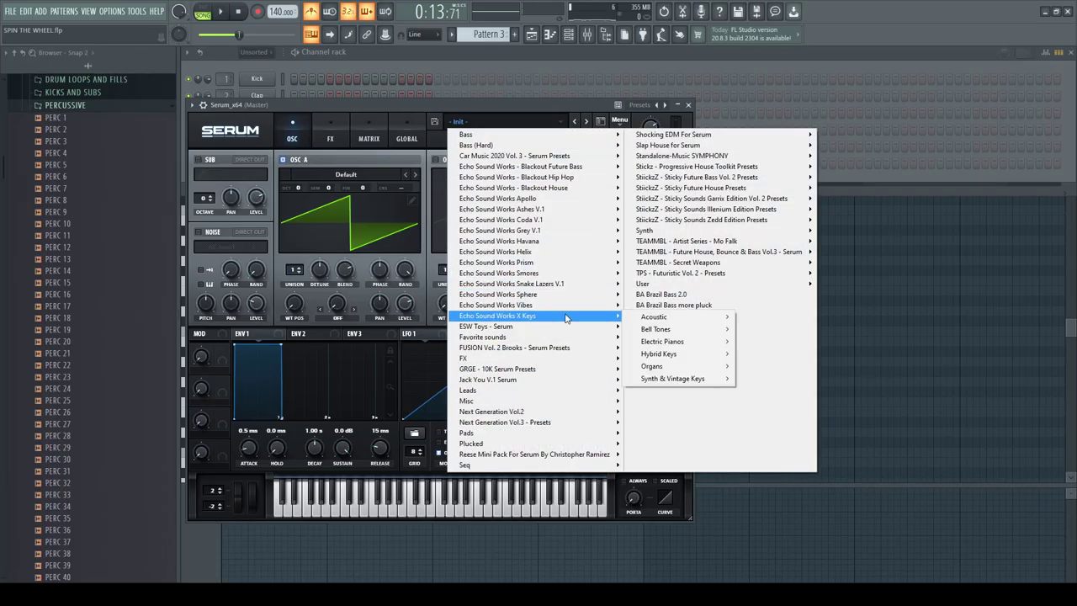
- Load a keys preset from the Echo Sound Works X Keys bank into Serum
mouse_move(686, 366)
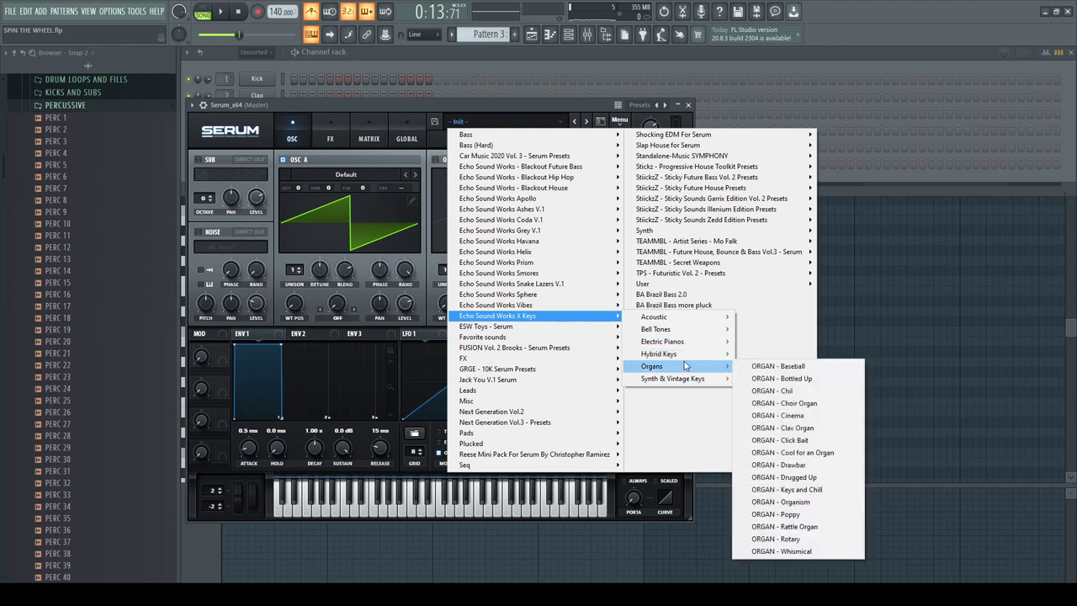
mouse_move(665, 342)
click(782, 313)
- Put the four-bar melody into the Serum channel's piano roll in Pattern 3 and play it
click(504, 56)
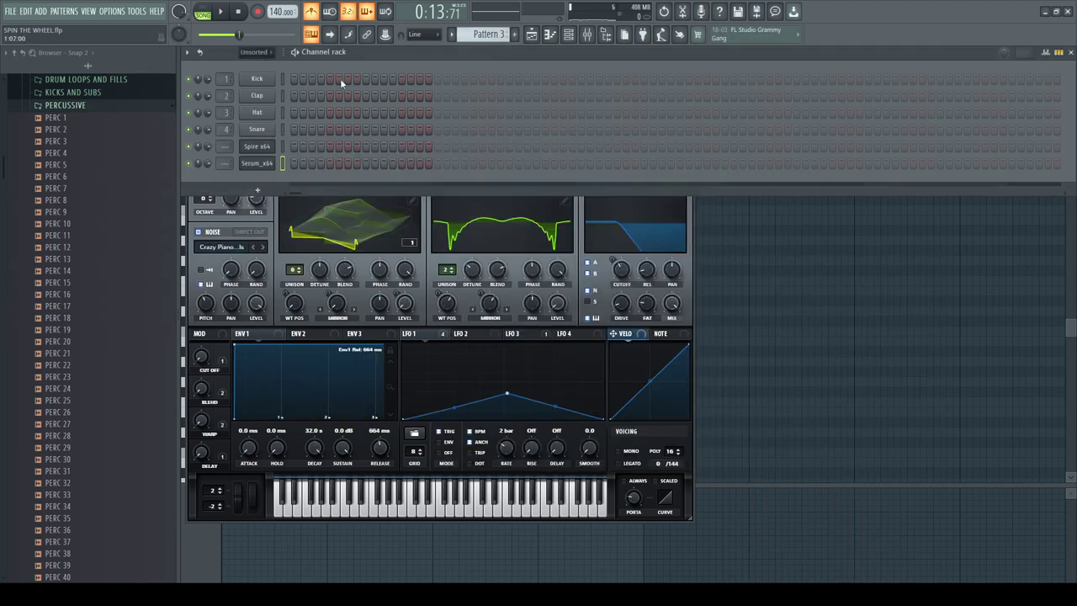
right_click(264, 166)
click(296, 166)
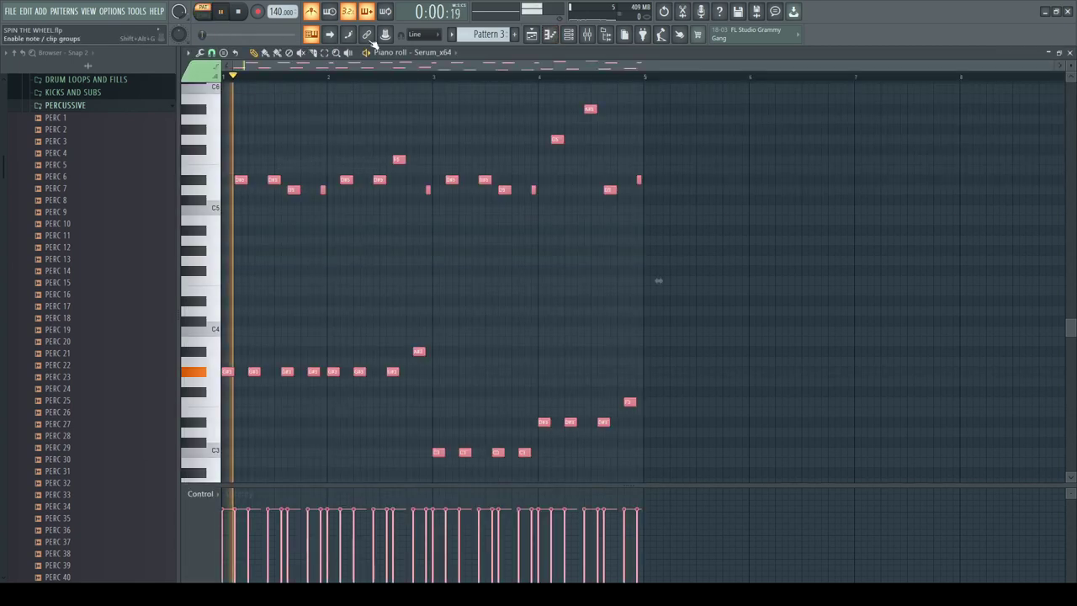
- Step Serum forward to a different preset while Pattern 3 plays, and return to the playlist
click(571, 36)
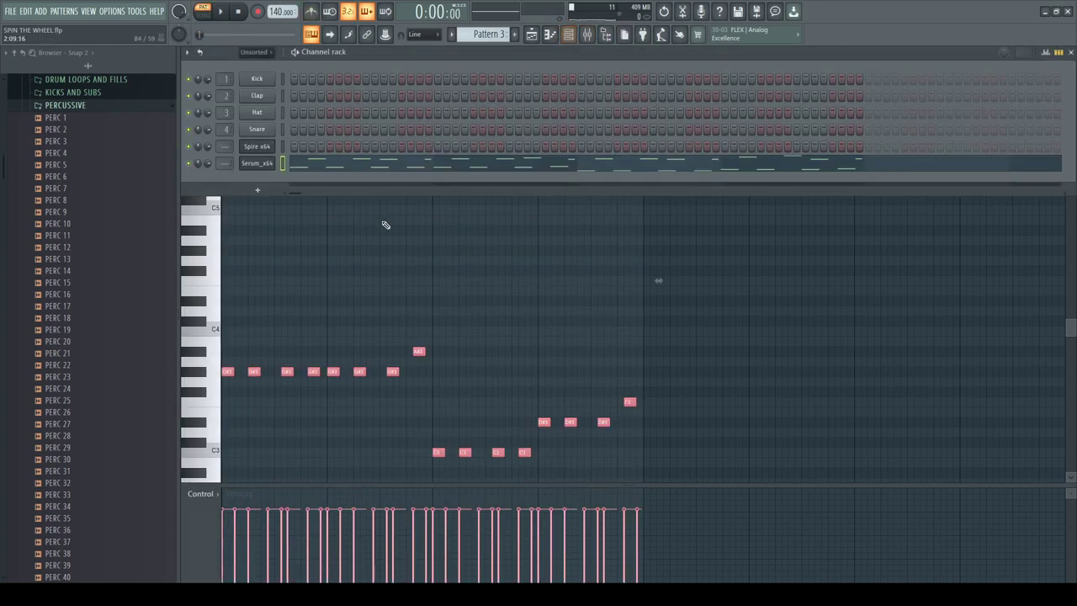
click(266, 165)
click(587, 122)
key(space)
click(587, 122)
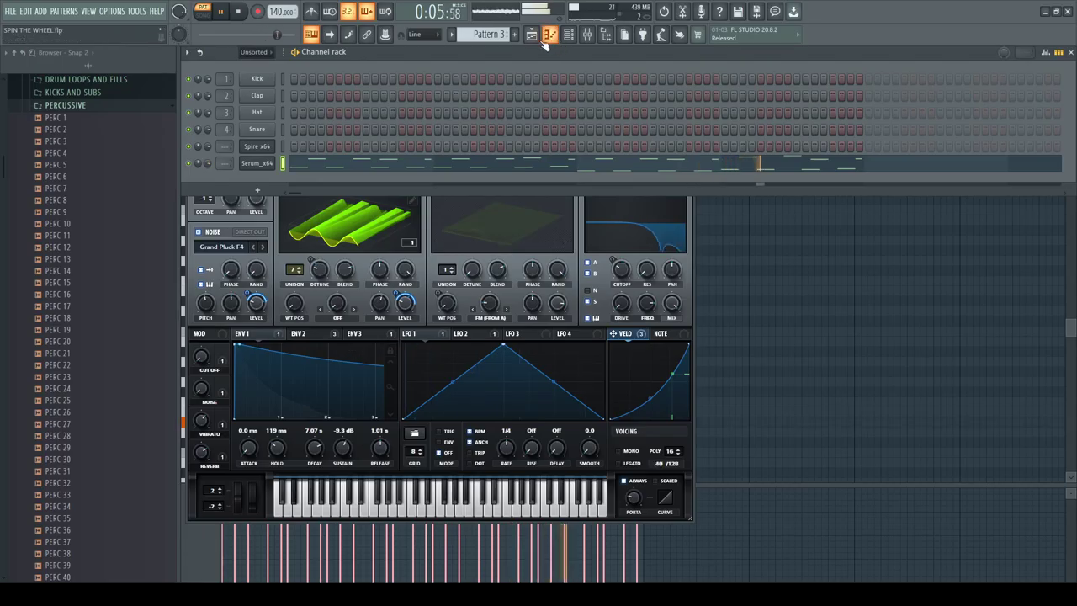
click(531, 35)
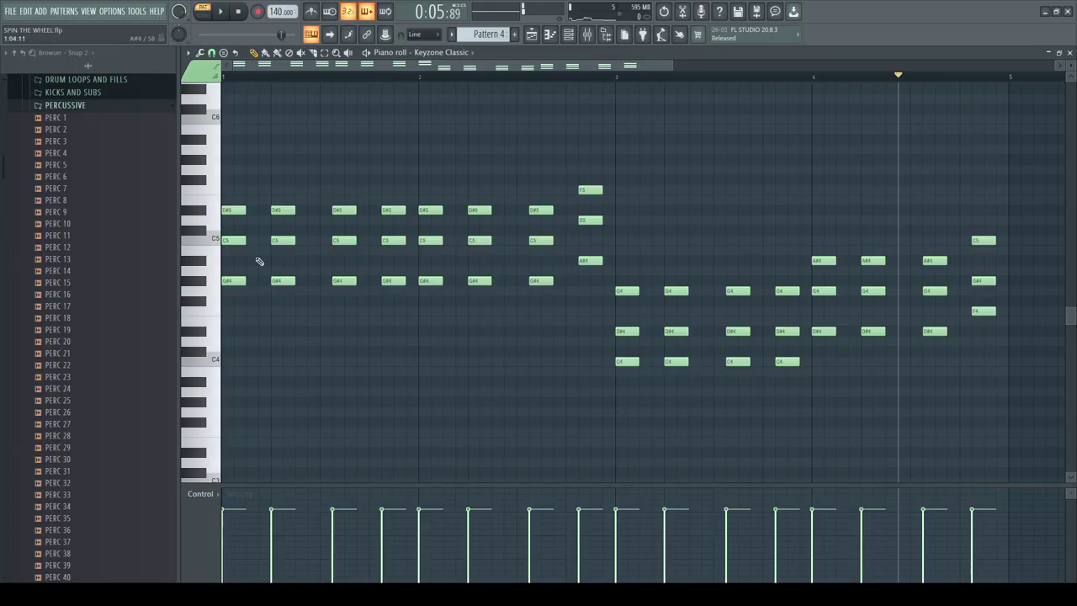
- Delete the repeated Keyzone Classic chords in Pattern 4 and apply legato so the remaining chords sustain into each other
drag(260, 186, 559, 363)
drag(687, 340, 799, 462)
key(Delete)
drag(860, 216, 949, 402)
key(Delete)
key(ctrl+l)
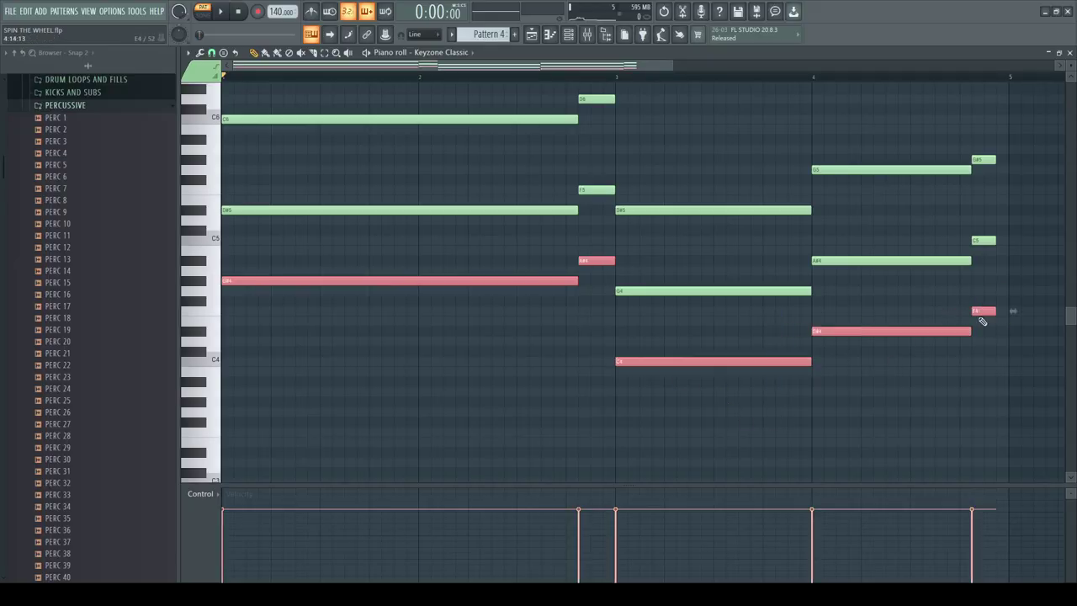
- Copy the lowest note of every chord one octave down as a bass line
drag(977, 310, 978, 310)
key(ctrl+Down)
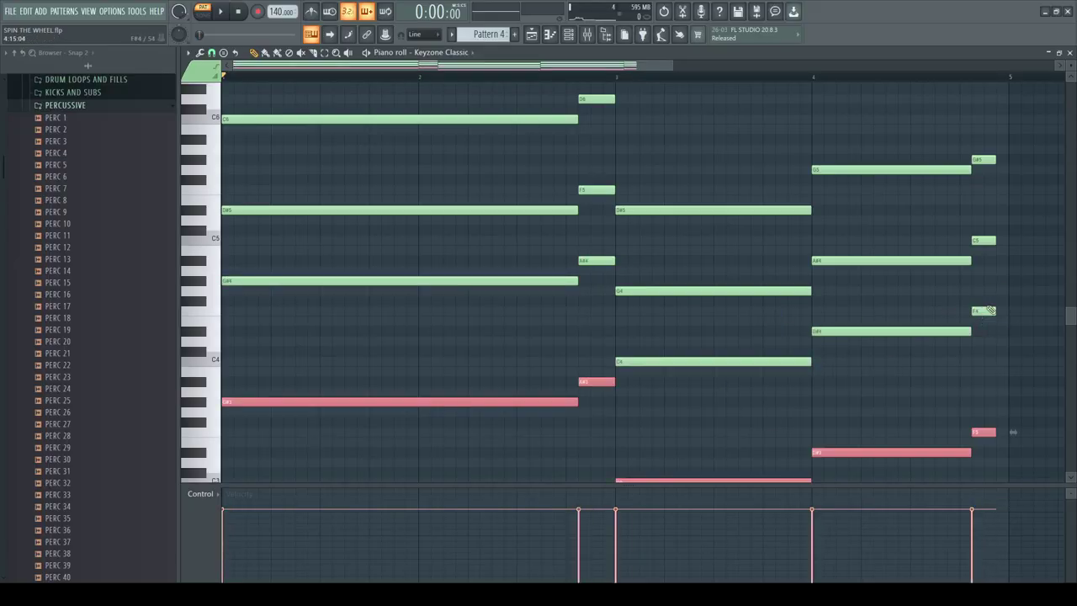
click(1051, 356)
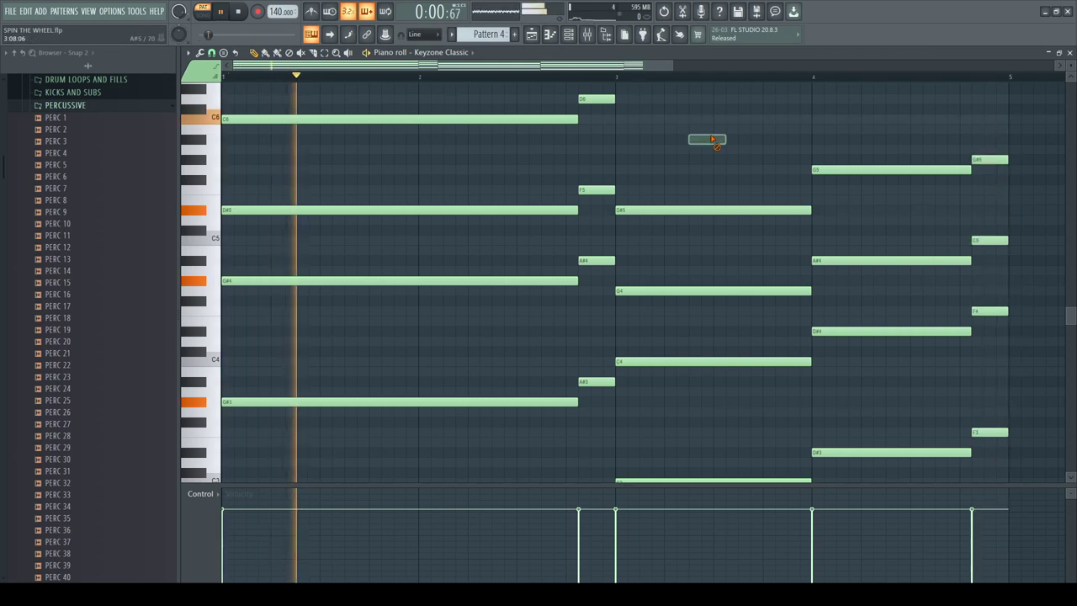
- Transpose all chord notes in Pattern 4 down one octave and play them back
scroll(508, 244, down, 4)
ctrl+scroll(496, 257, down, 3)
key(space)
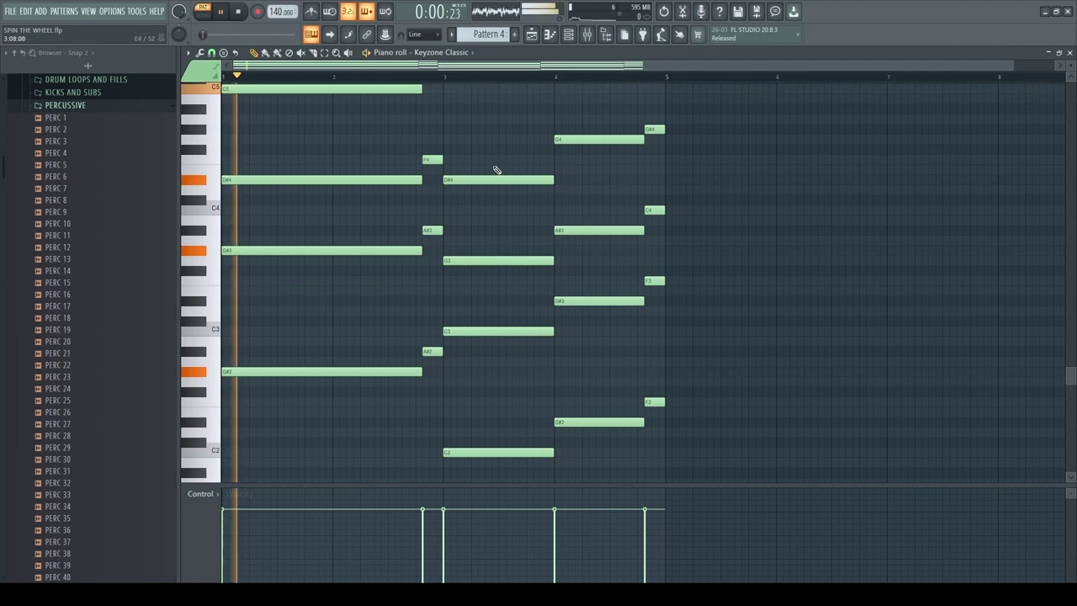
scroll(483, 149, up, 2)
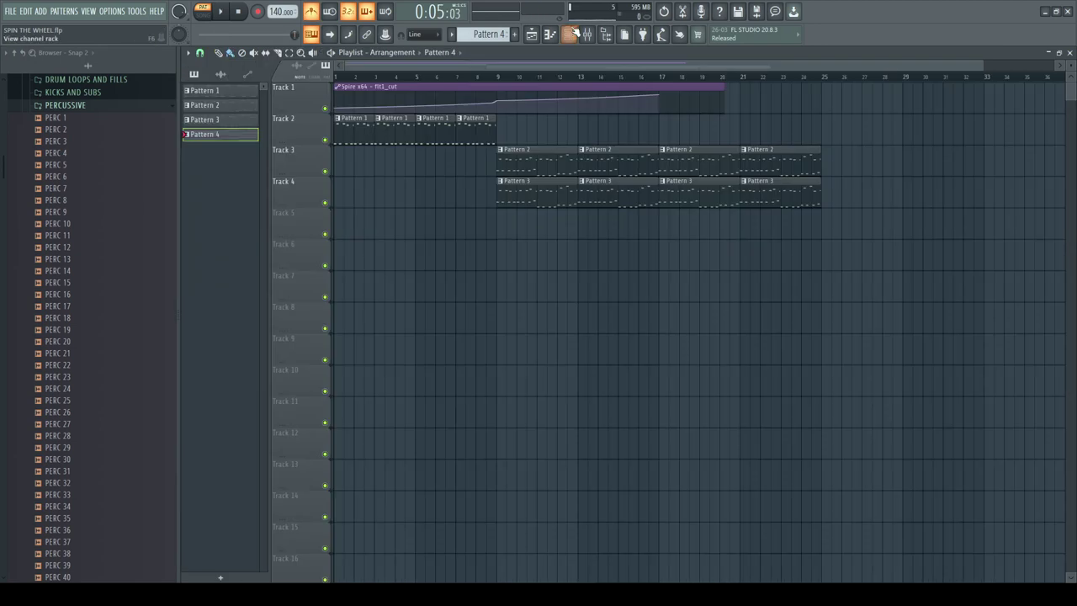
- Add a Nexus instrument after the Keyzone Classic channel and search its preset library for "bell"
key(F6)
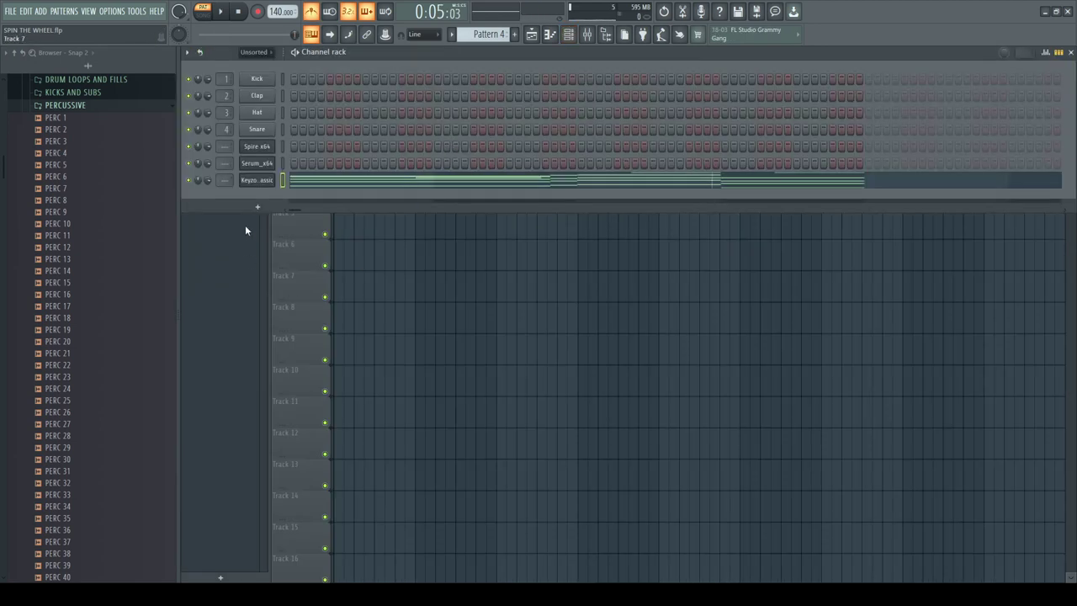
right_click(258, 180)
mouse_move(312, 268)
click(454, 288)
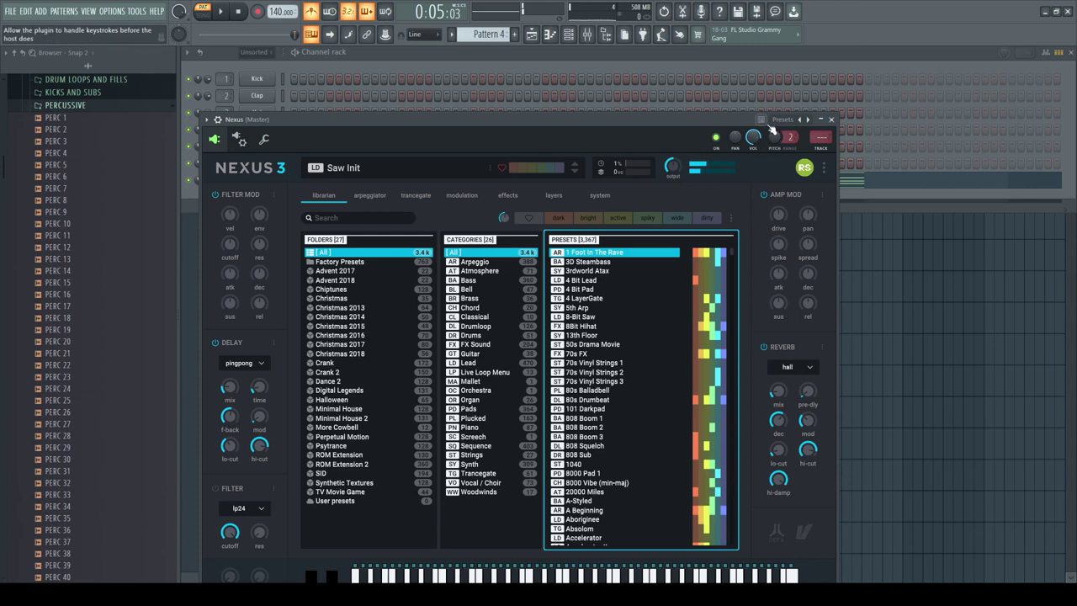
text(bell)
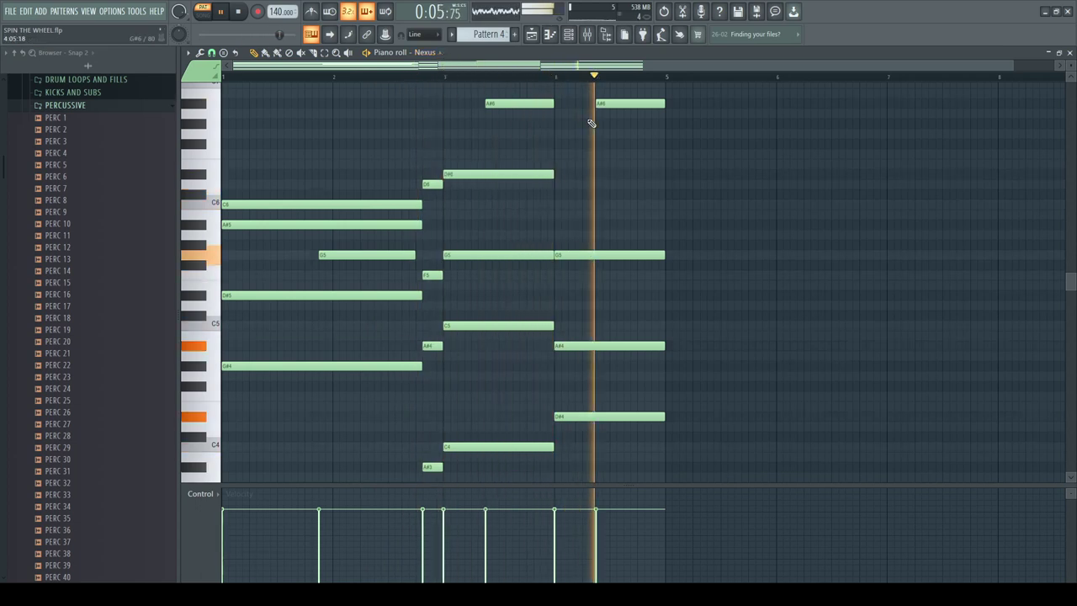
- Fill Track 5 with four consecutive Pattern 4 clips from bar 9 to bar 25
key(F5)
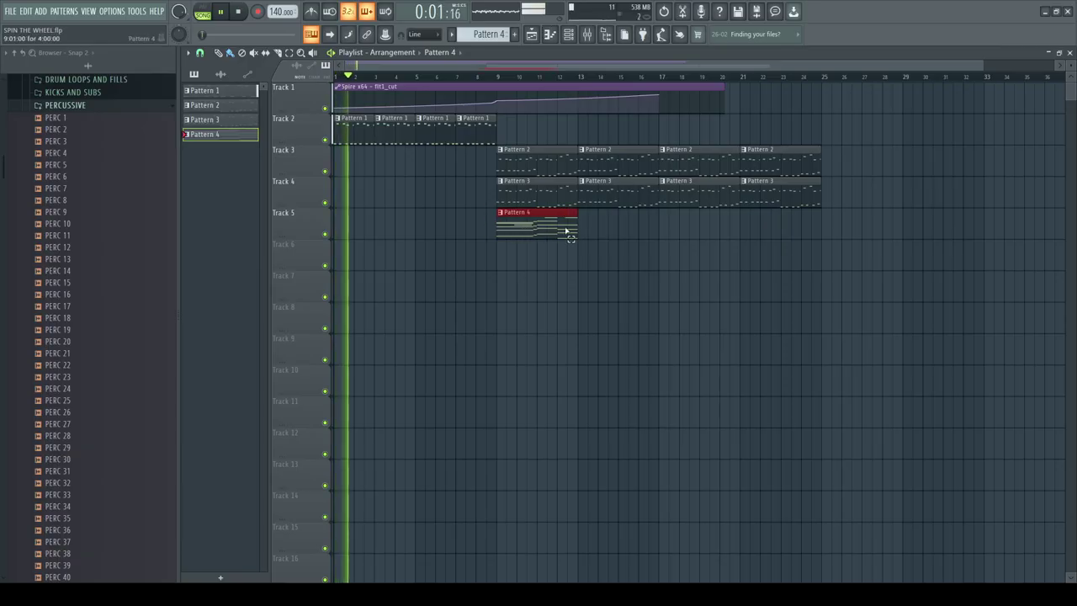
key(ctrl+b)
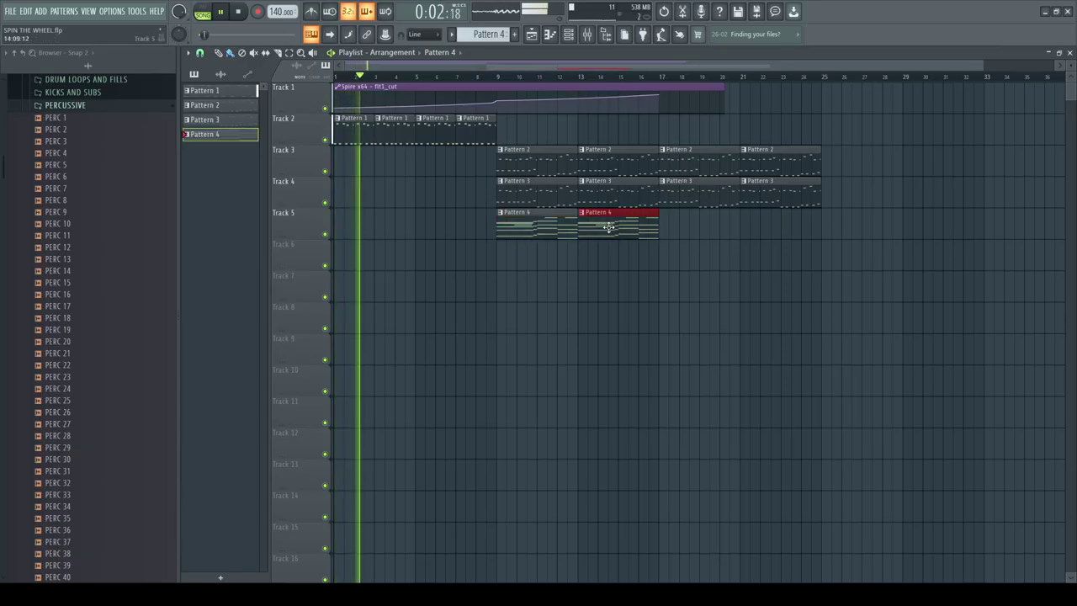
key(ctrl+b)
click(735, 272)
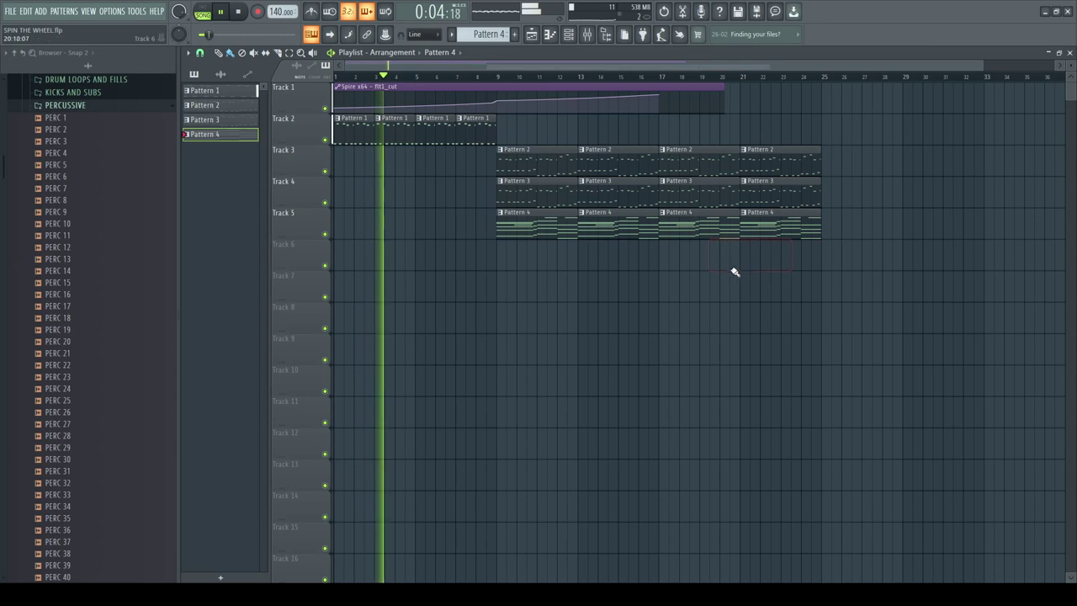
- Look into the VOX ONE SHOT sample folder of ARYAY'S LION KIT VOL.1 and collapse it
click(67, 108)
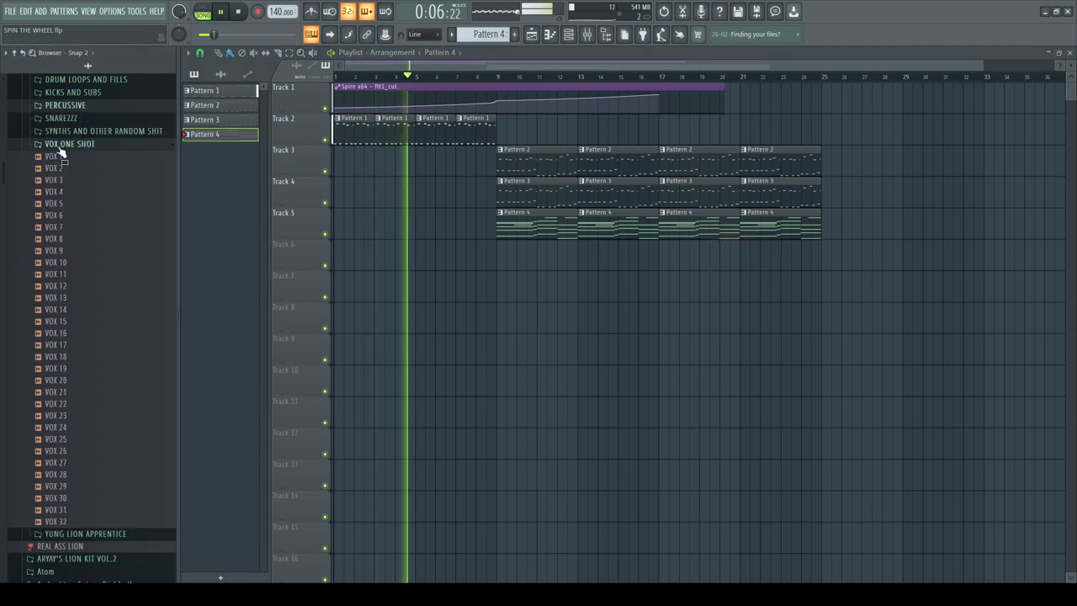
click(63, 145)
scroll(67, 135, up, 2)
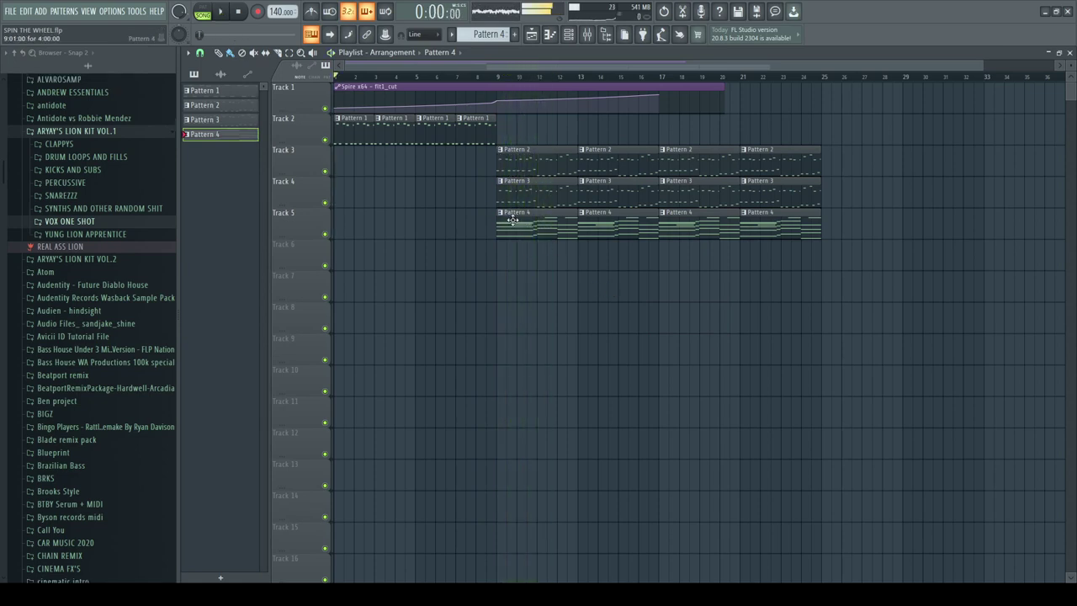
- Delete the short G5 note in bars 1–2 and both A#6 notes from Pattern 4's Nexus part, and play from just before bar 9
double_click(505, 216)
scroll(505, 160, up, 3)
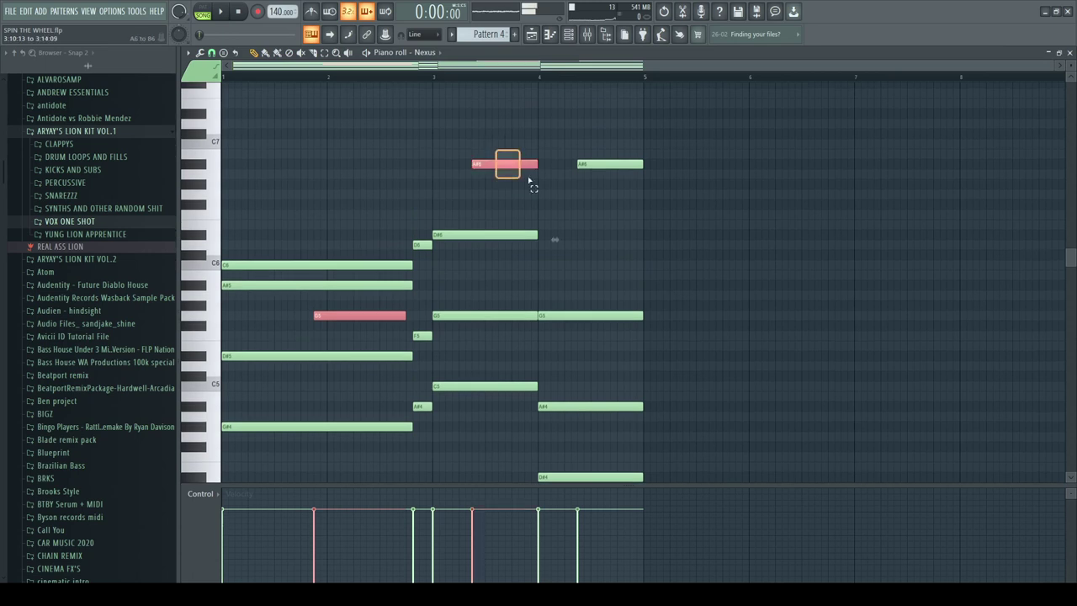
key(F5)
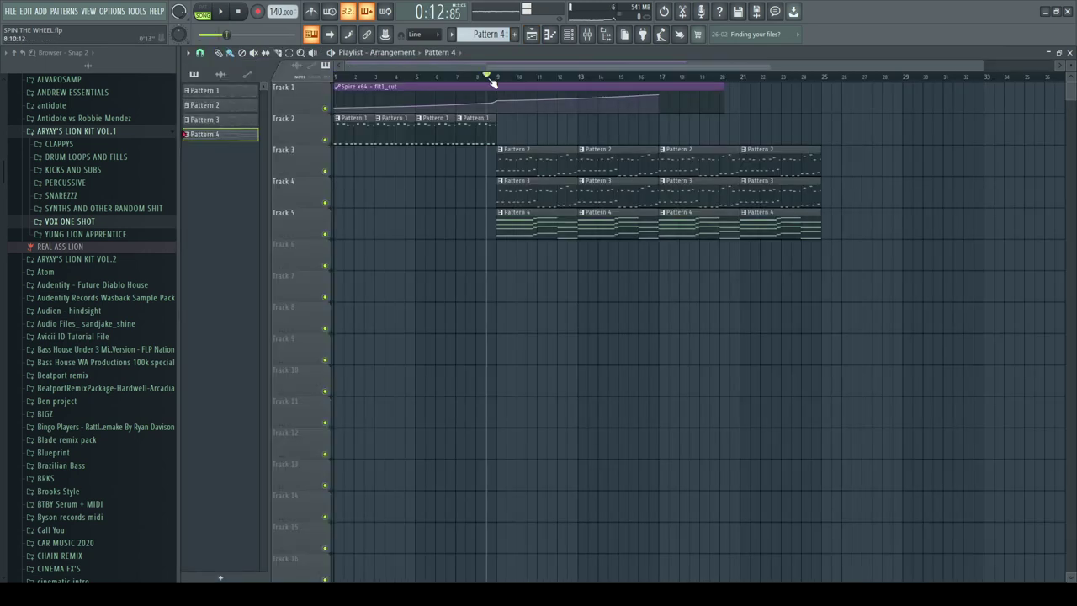
double_click(548, 233)
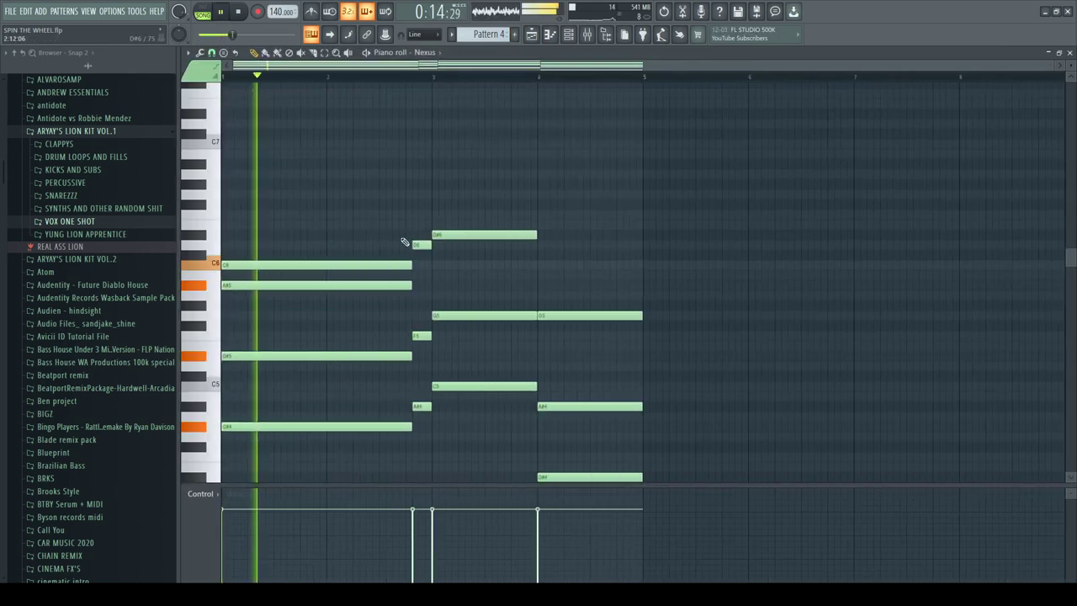
- Raise the long A#5 note of the first Nexus chord one octave and add an A#6 note over bar 3
ctrl+click(357, 285)
key(ctrl+Up)
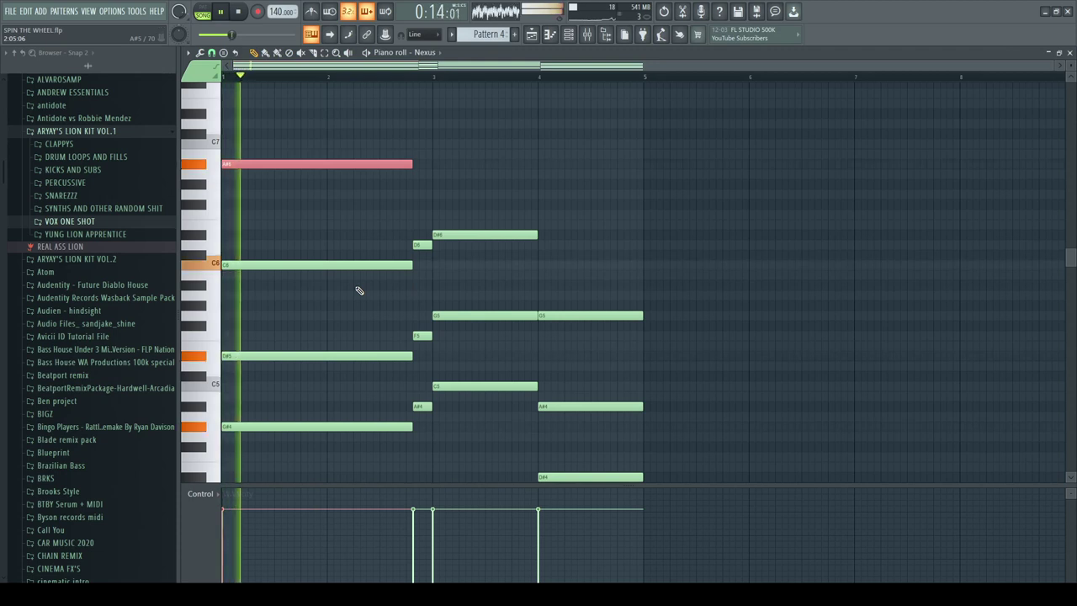
click(436, 165)
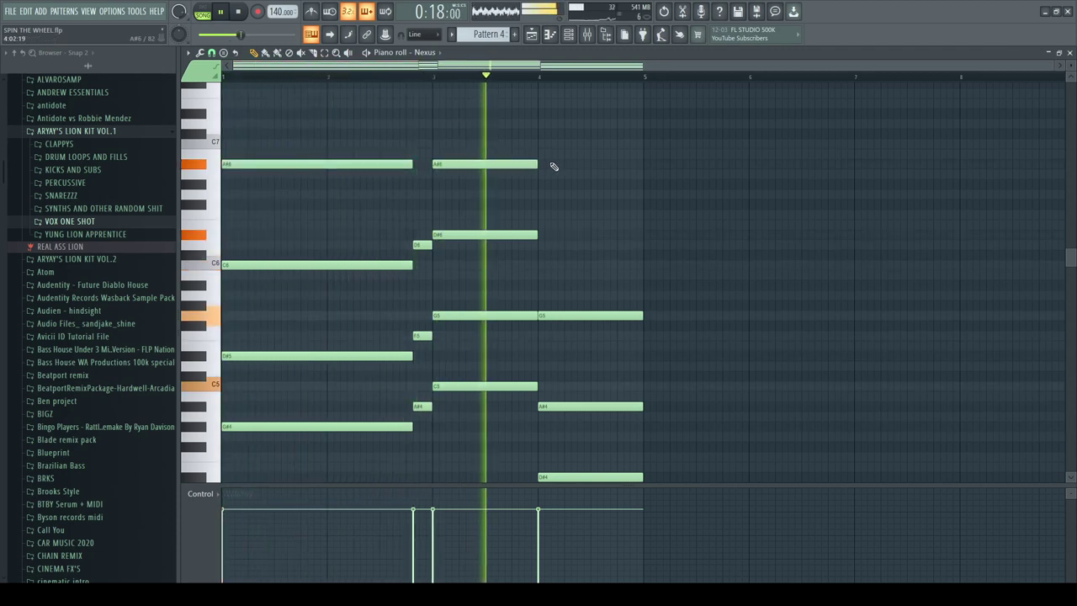
- Extend the A#6 note over bar 3 of Pattern 4's Nexus part through bar 4 and bring up the channel rack
drag(539, 165, 652, 166)
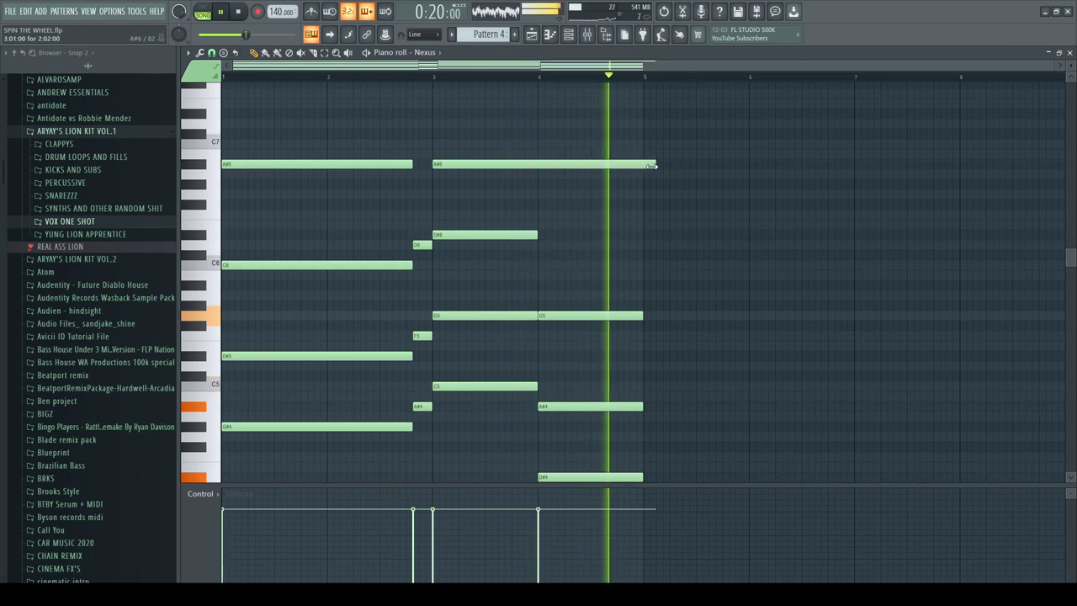
key(F5)
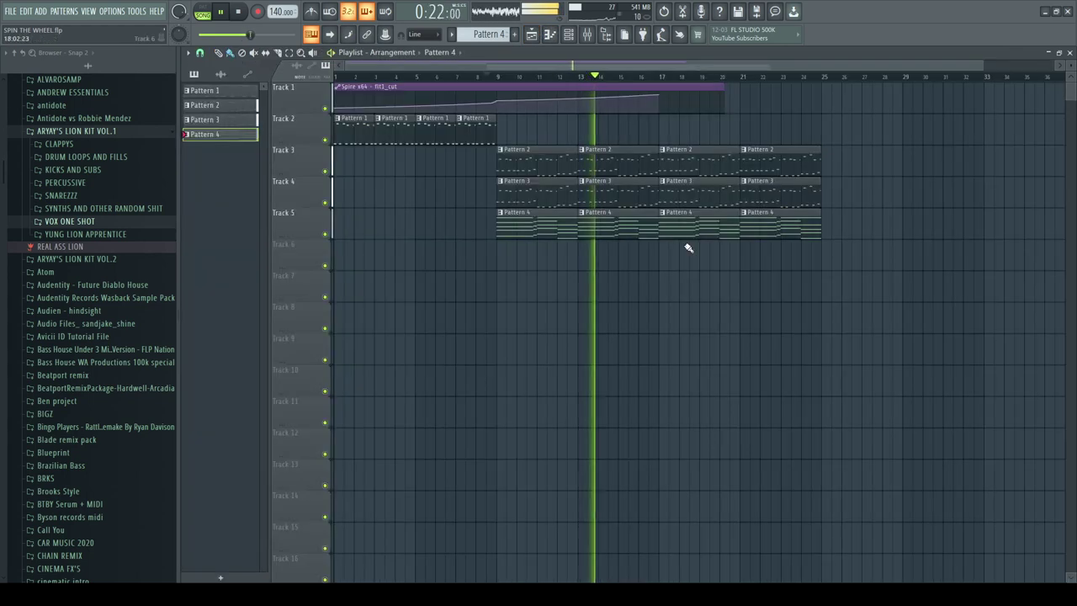
click(569, 32)
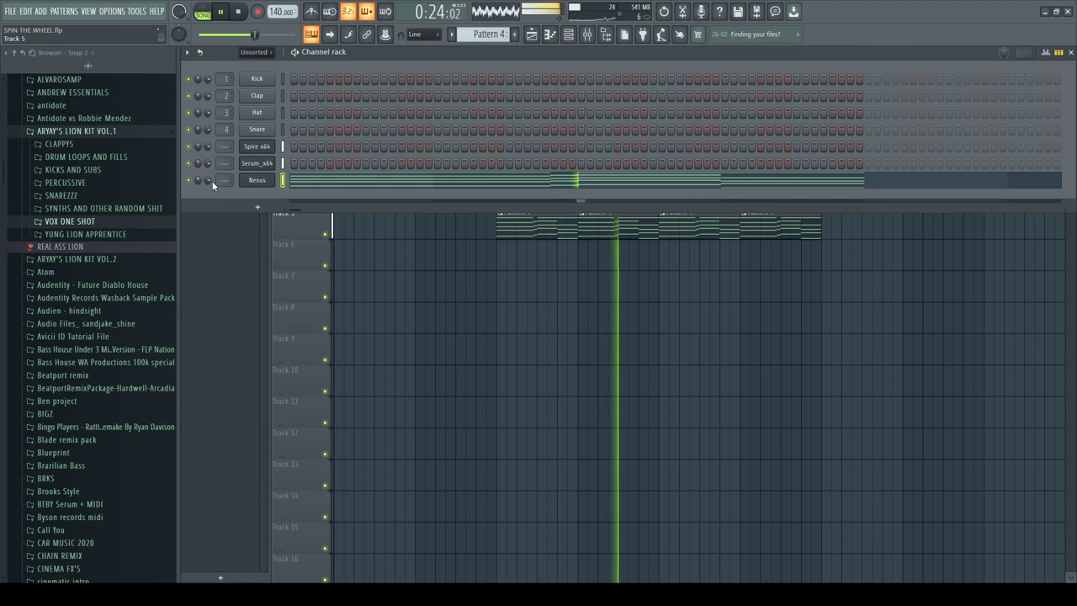
- Create Pattern 5 with a Serum_x64 #2 pluck melody and set the synth's filter cutoff to about 506 Hz
click(515, 37)
click(548, 34)
key(space)
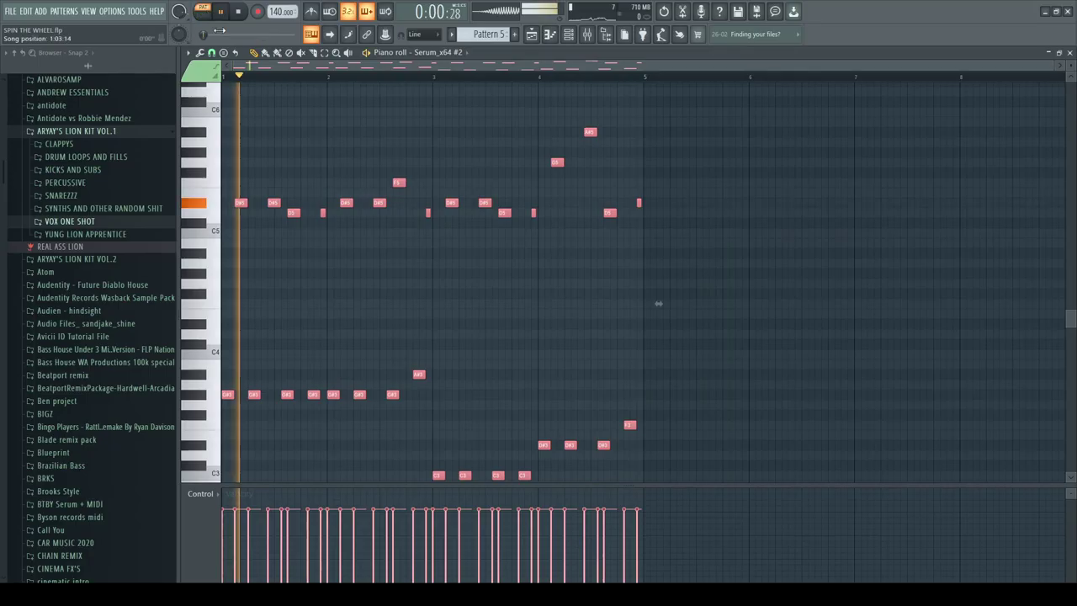
click(567, 35)
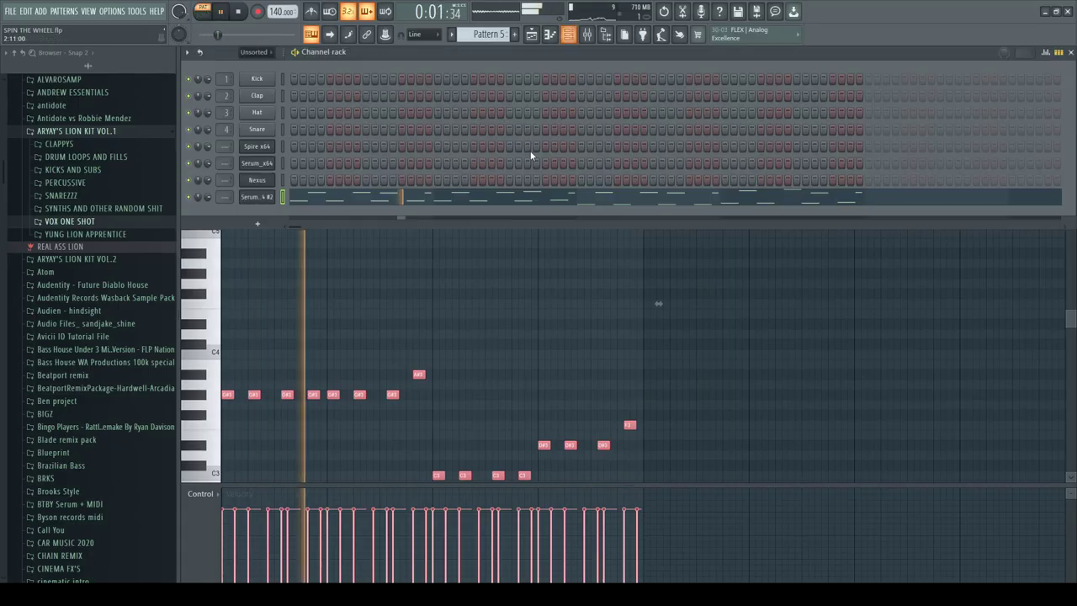
click(257, 196)
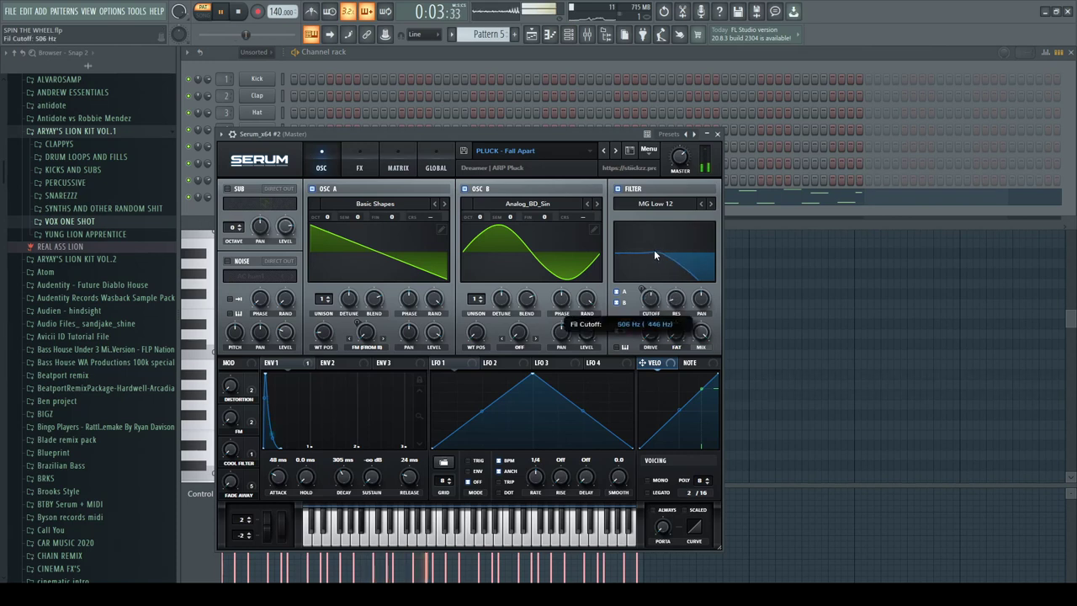
- Insert a new track above Track 3 and place Pattern 5 clips on it at bars 9 and 13
click(535, 38)
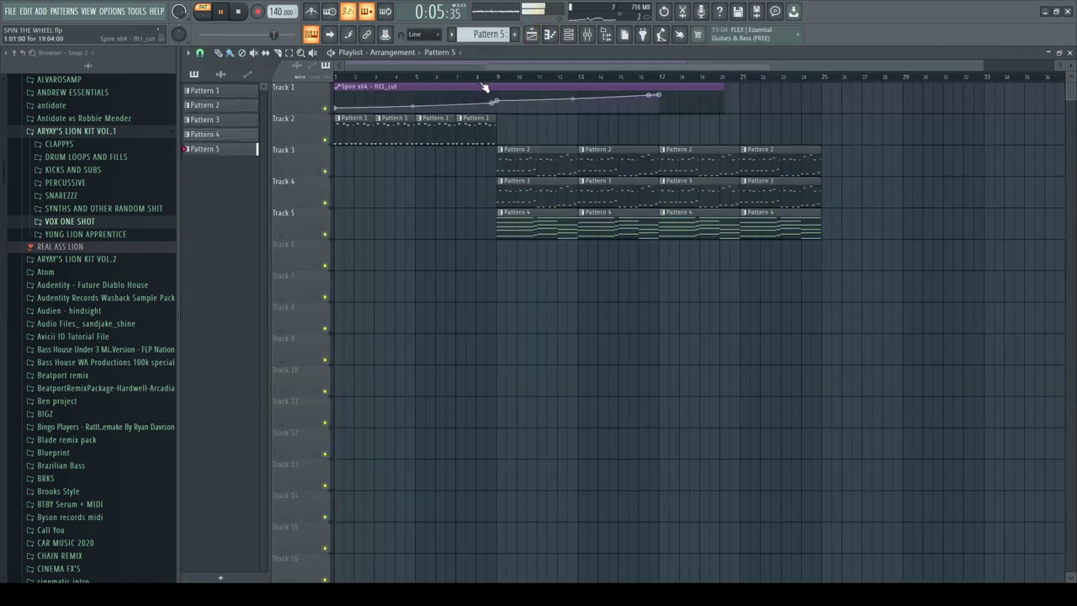
right_click(304, 148)
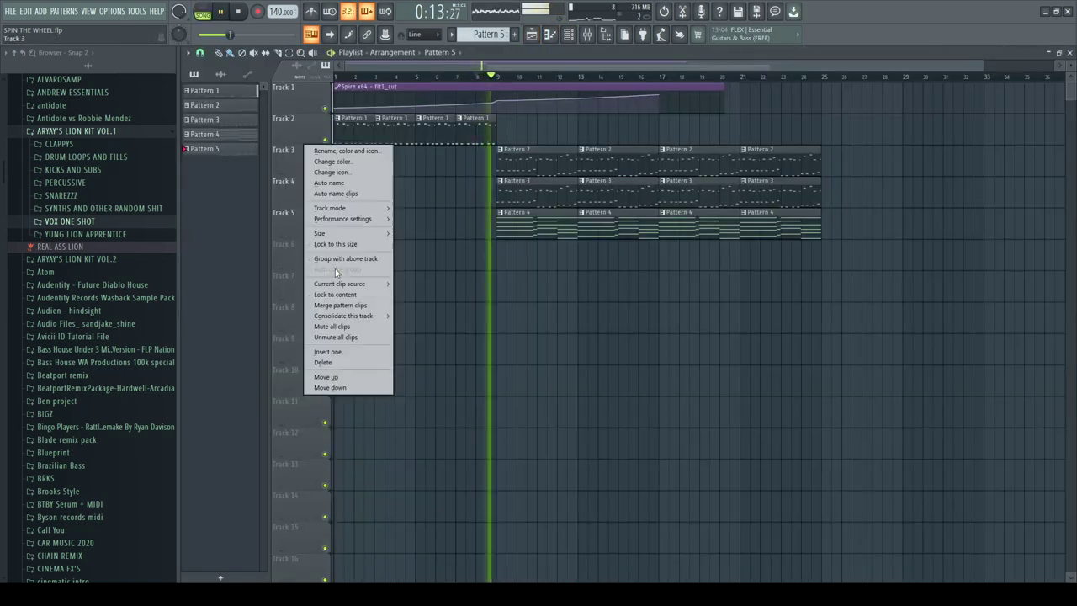
click(336, 351)
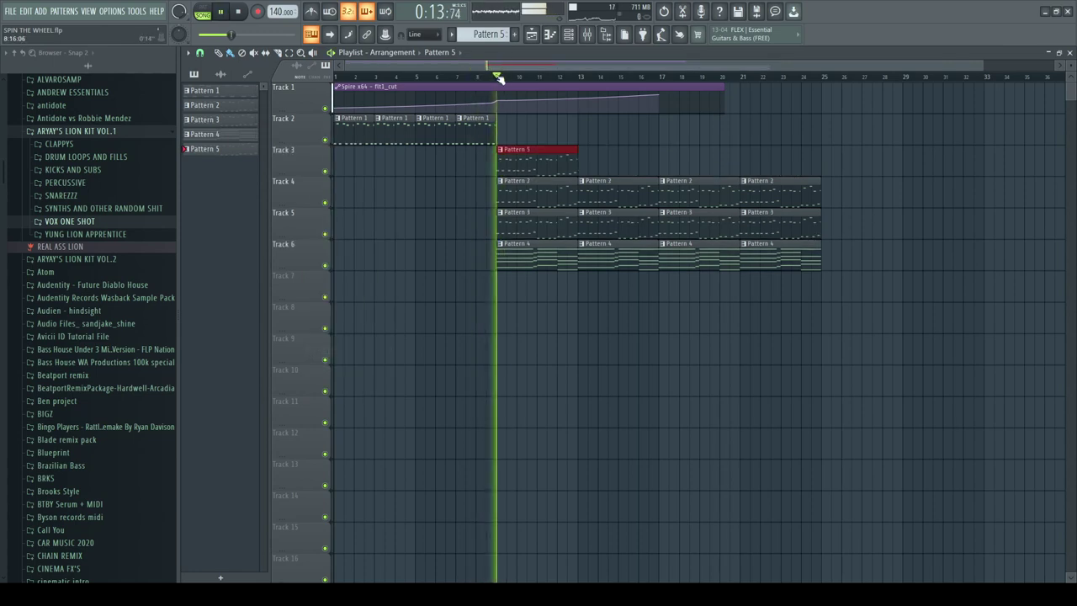
click(612, 158)
- Set Serum_x64 #2's filter cutoff to about 667 Hz and its channel volume to 78%, and return to the playlist
click(569, 35)
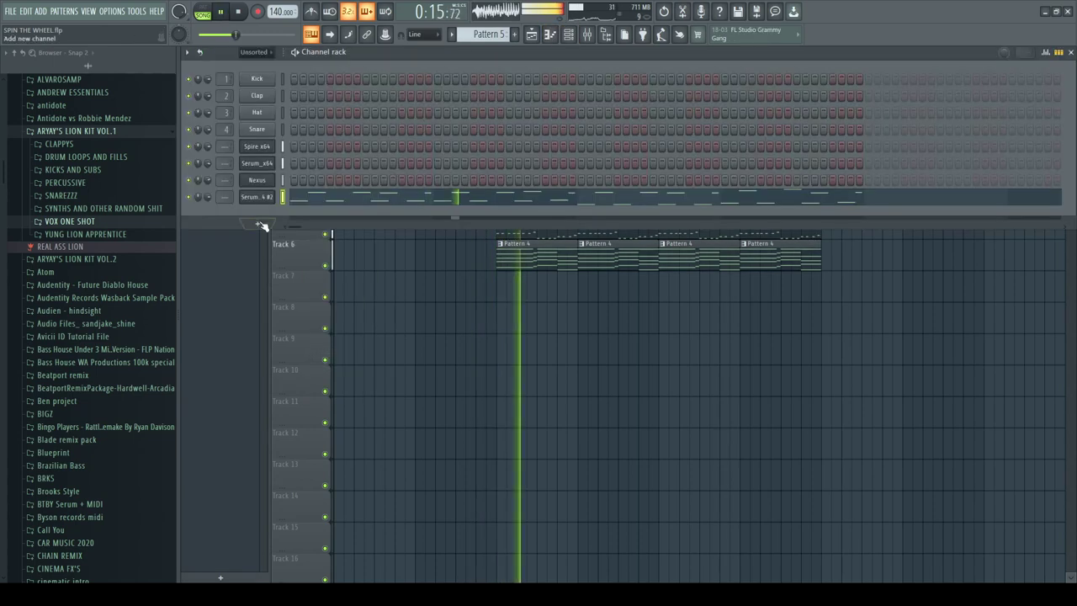
click(250, 199)
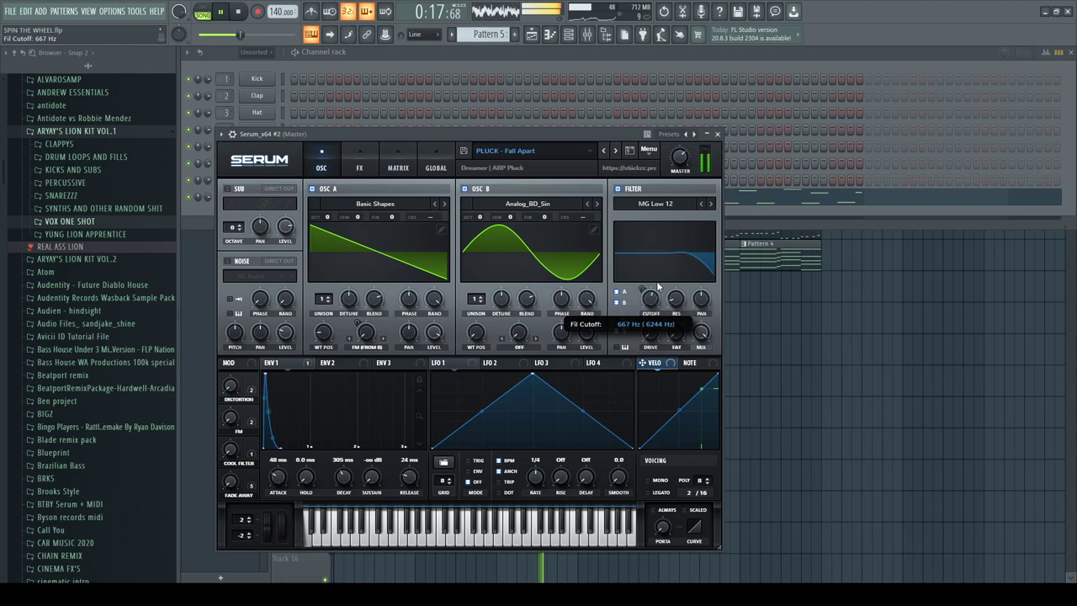
click(201, 206)
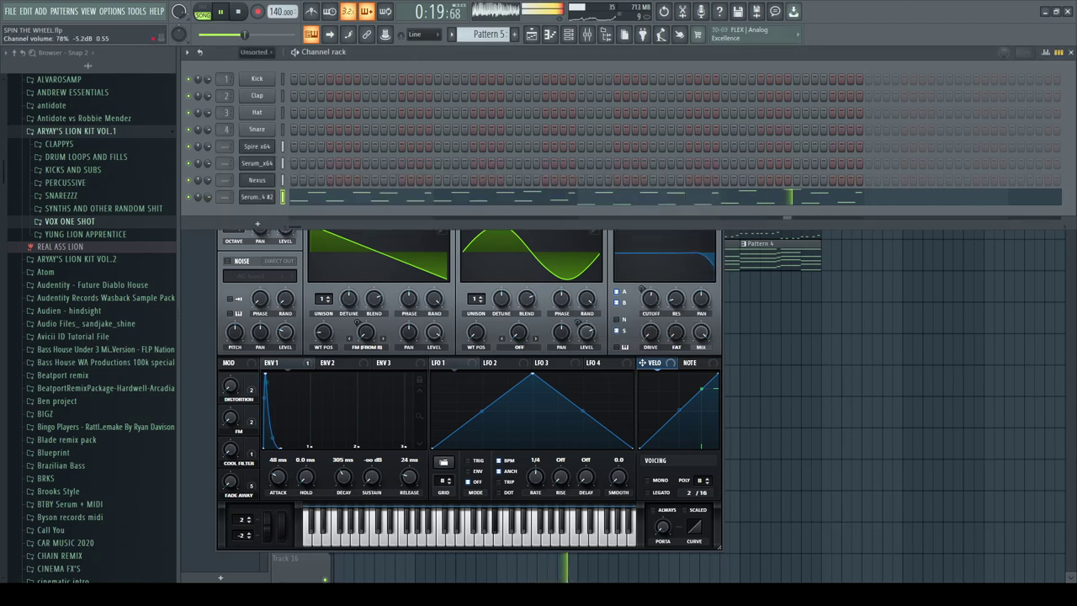
click(531, 35)
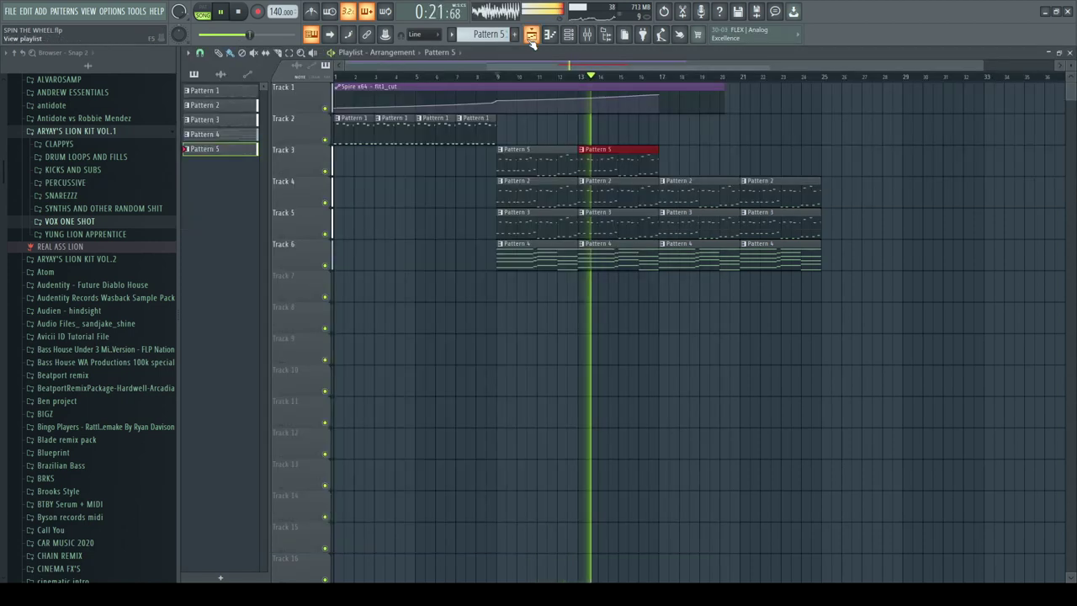
- Delete the long A#3 note over bars 1–2 of Pattern 6's Serum_x64 #3 part and select the lowest note of each chord
double_click(510, 262)
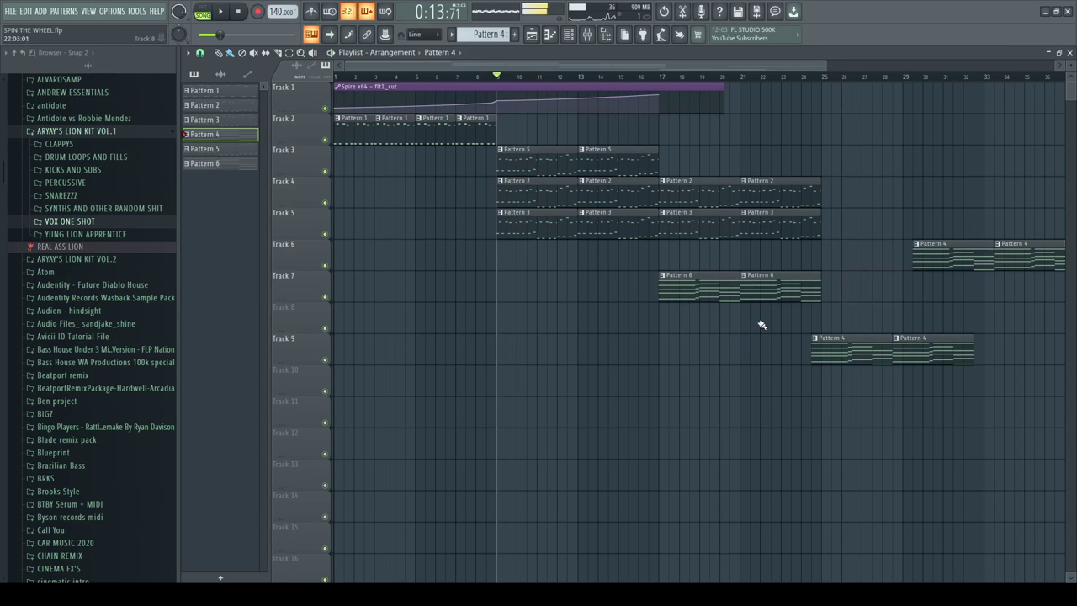
double_click(707, 286)
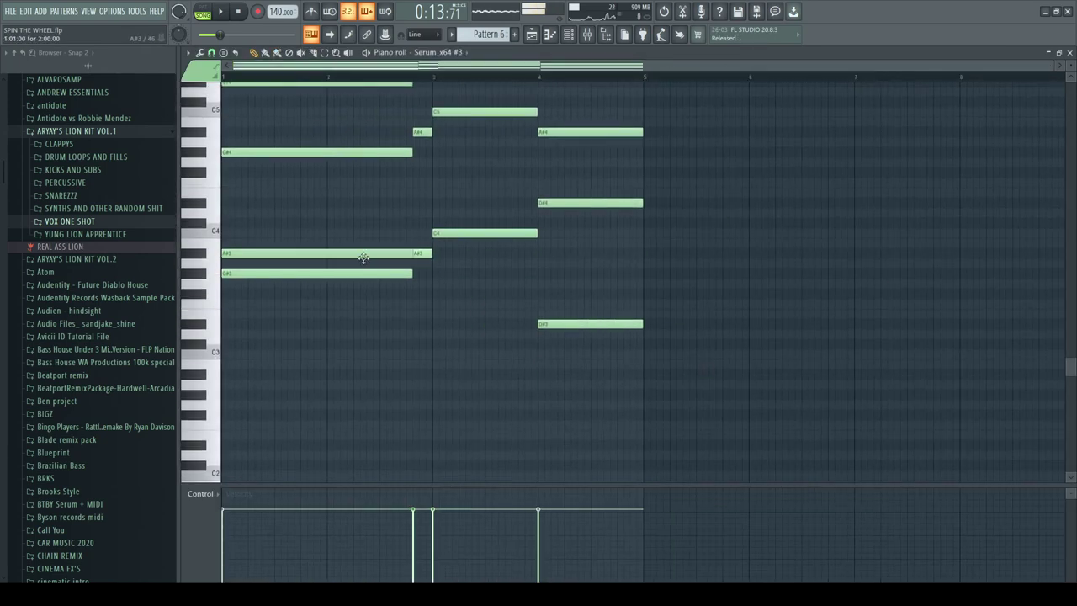
drag(729, 340, 80, 236)
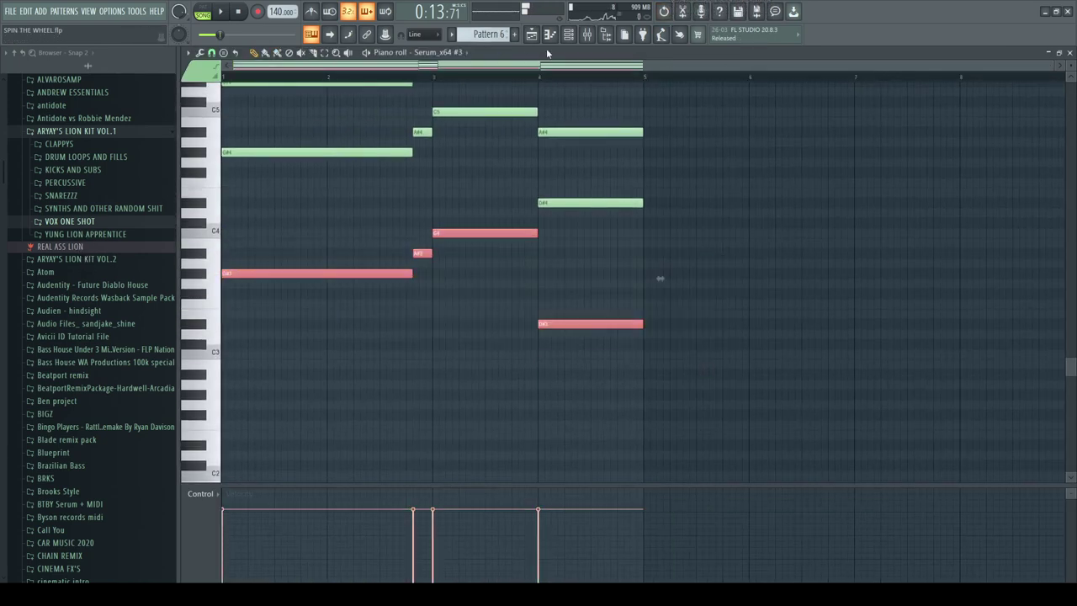
- Create Pattern 7 with a new Serum_x64 channel and browse the [99Sounds] Simply Space samples
click(514, 36)
click(258, 240)
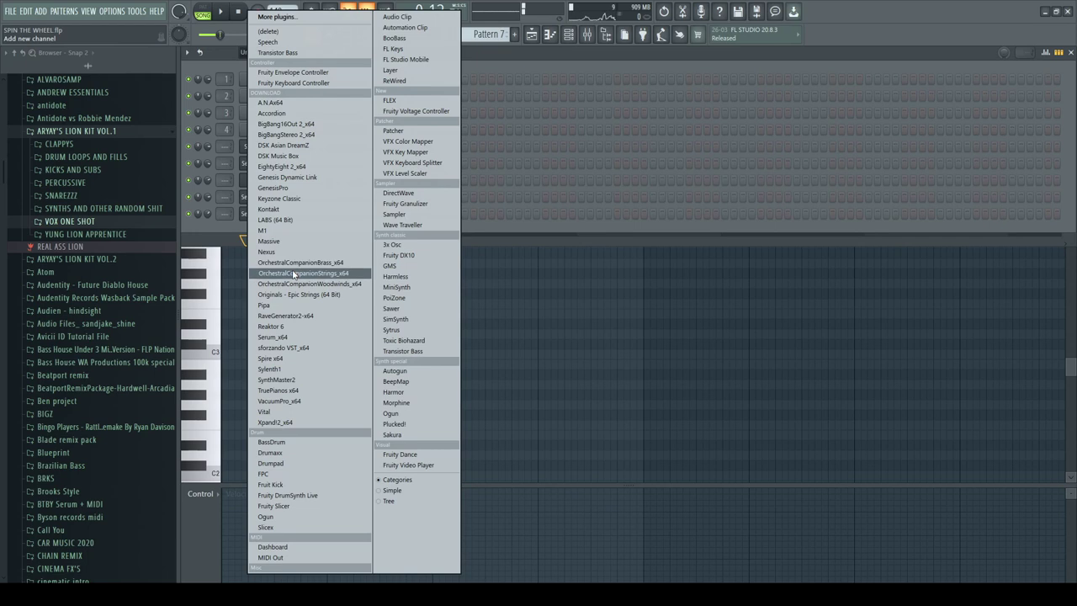
click(304, 336)
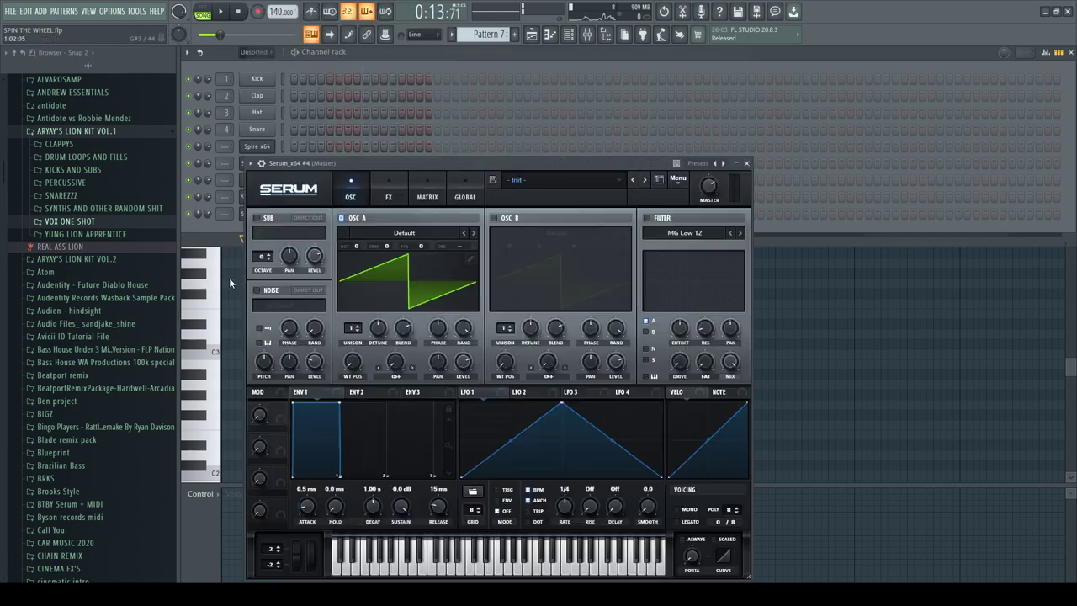
scroll(87, 193, down, 15)
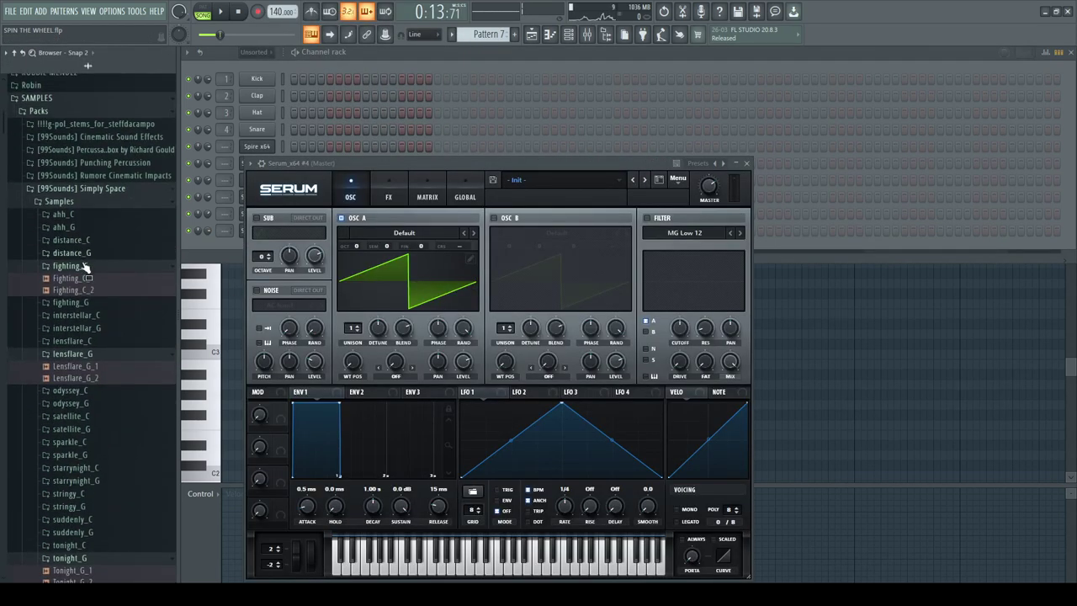
click(60, 194)
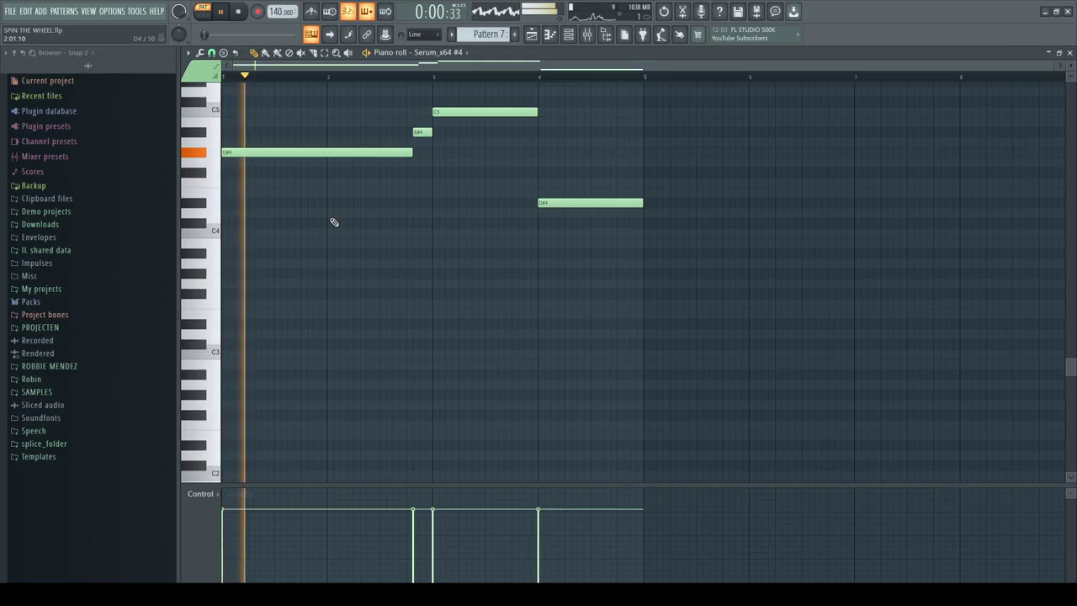
- Raise the D#4 note over bar 4 of Pattern 7's Serum_x64 #4 line one octave
scroll(353, 194, up, 3)
click(572, 322)
key(ctrl+Up)
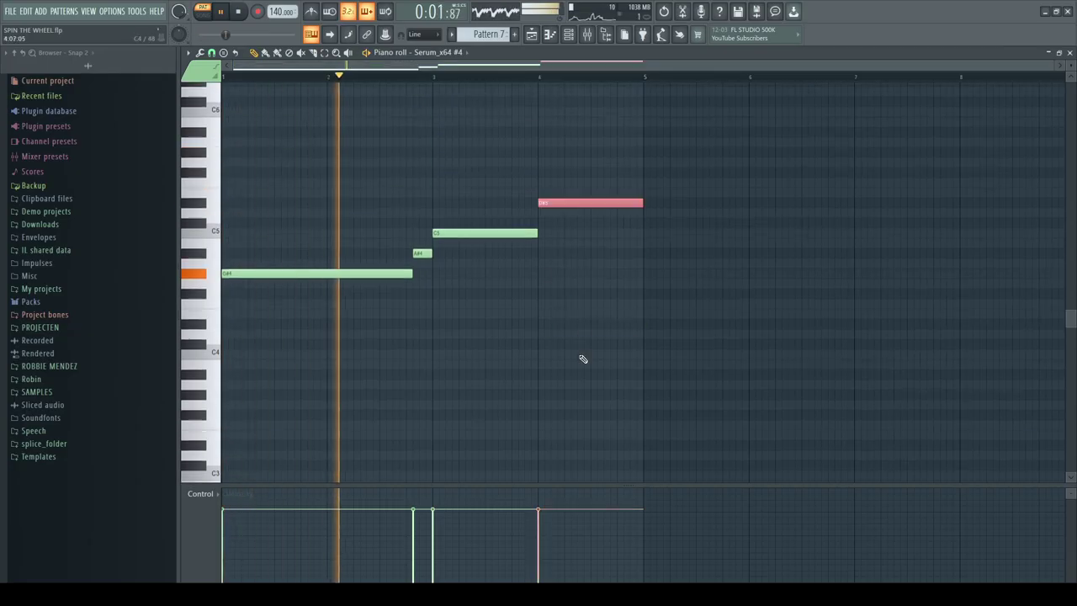
- Place Pattern 7 clips at bars 9 and 13 on Track 9 of the playlist
click(532, 35)
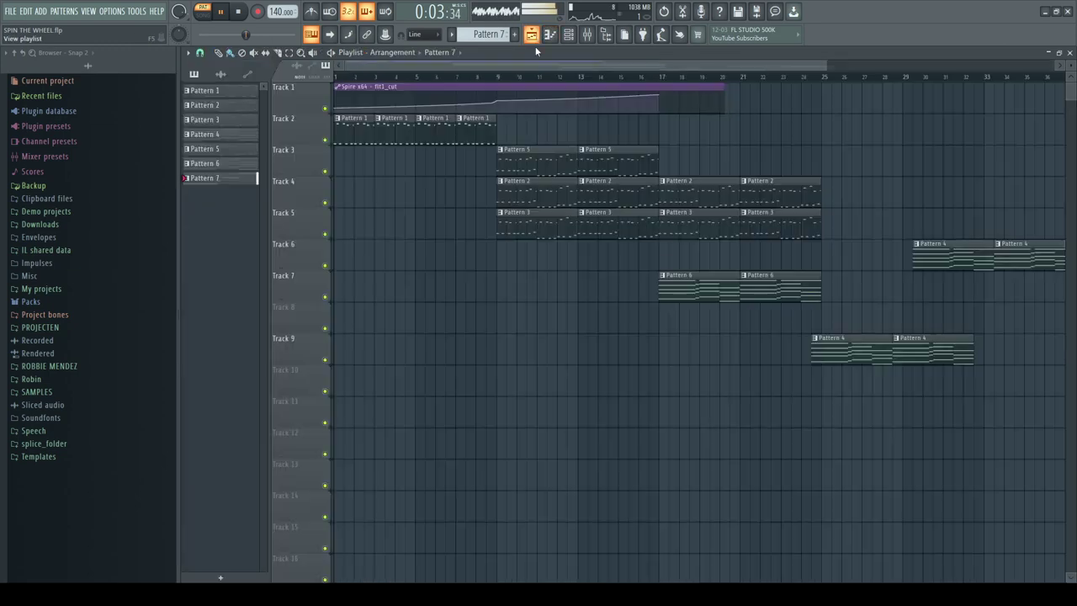
scroll(488, 193, down, 2)
click(501, 287)
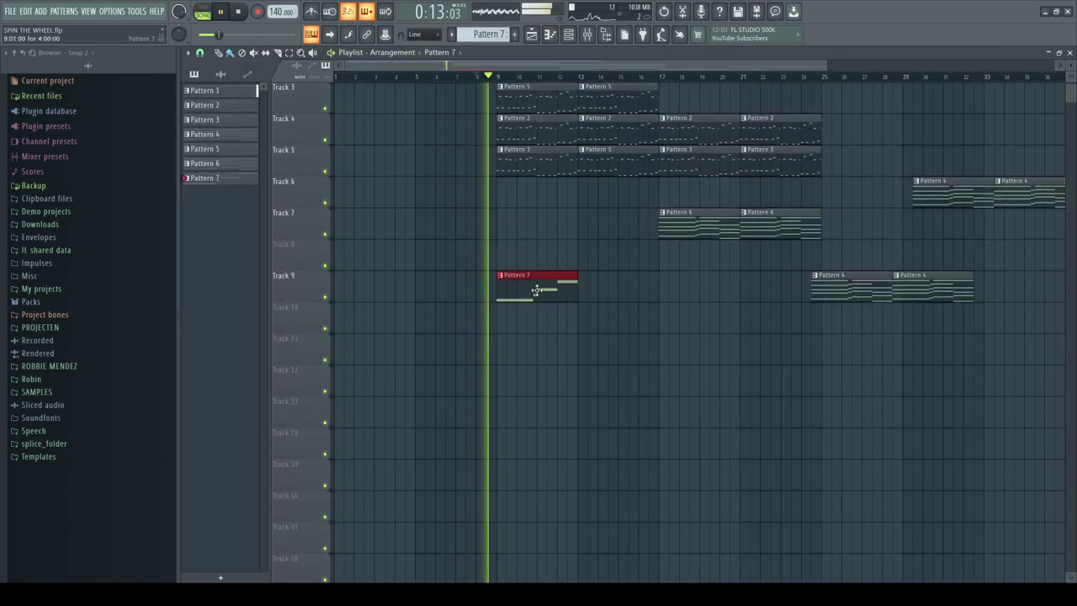
click(584, 286)
click(568, 33)
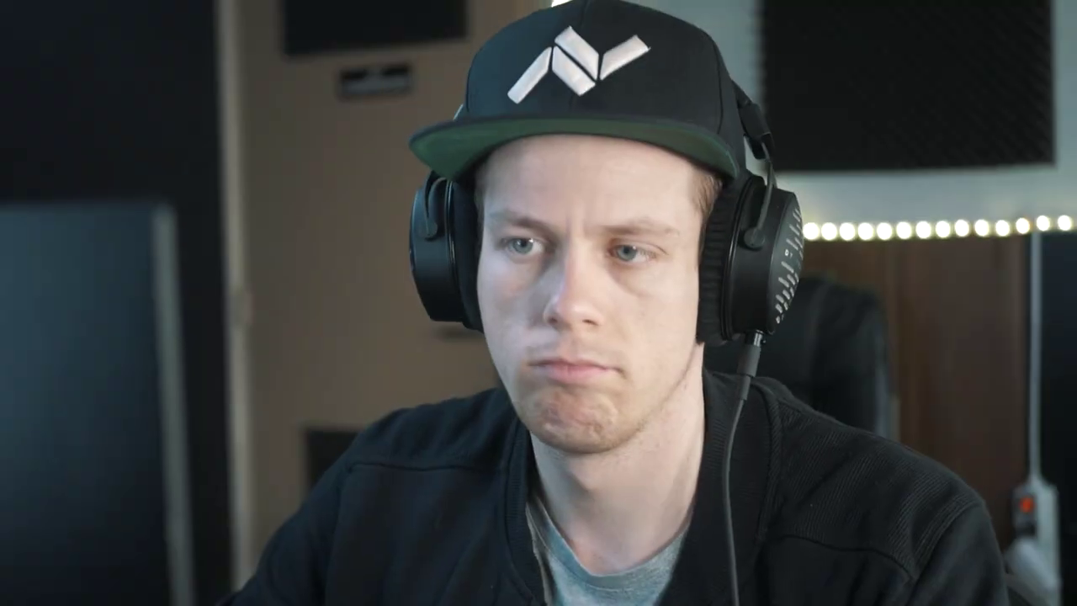
key(F6)
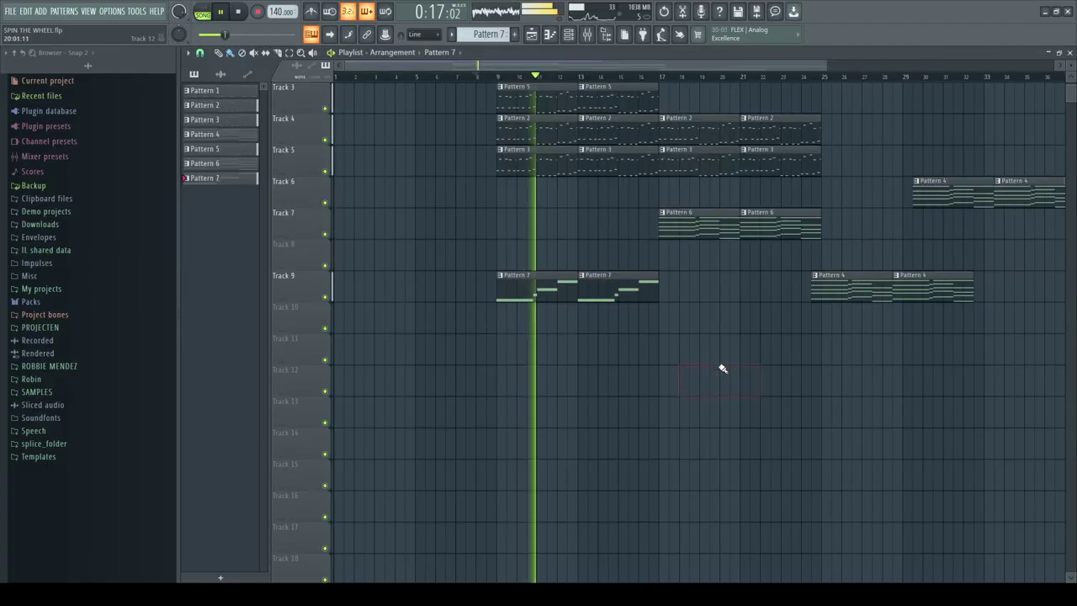
- Move both Pattern 7 clips down to Track 10 and duplicate them to cover bars 17 to 25
drag(694, 312, 428, 304)
key(shift+Down)
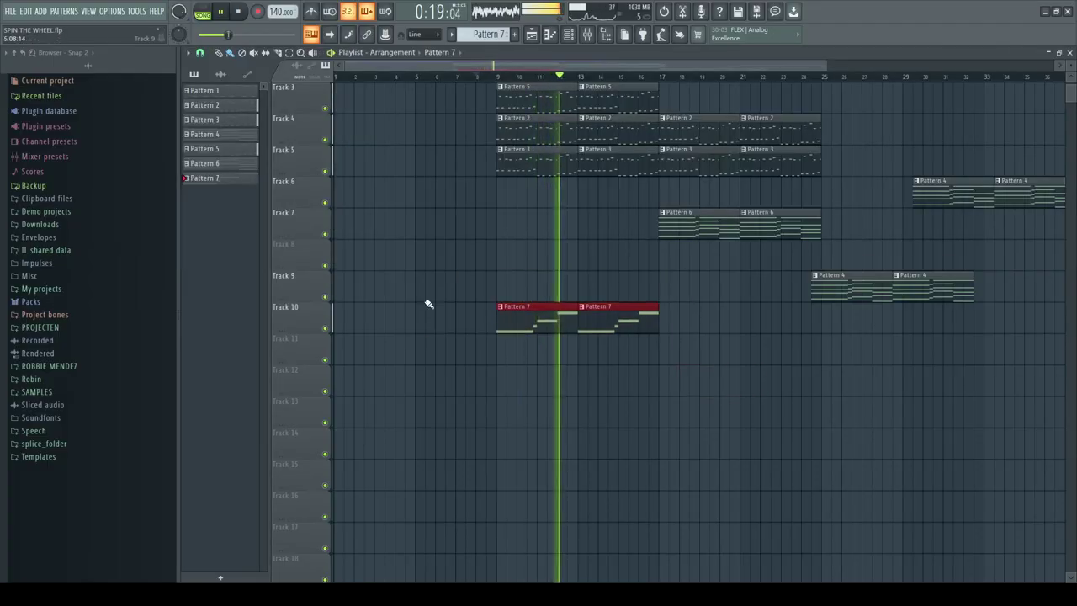
key(ctrl+b)
- Duplicate the two Pattern 5 clips on Track 3 to cover bars 17 to 25
click(751, 379)
scroll(640, 381, down, 2)
scroll(732, 374, up, 2)
drag(580, 151, 481, 152)
key(ctrl+b)
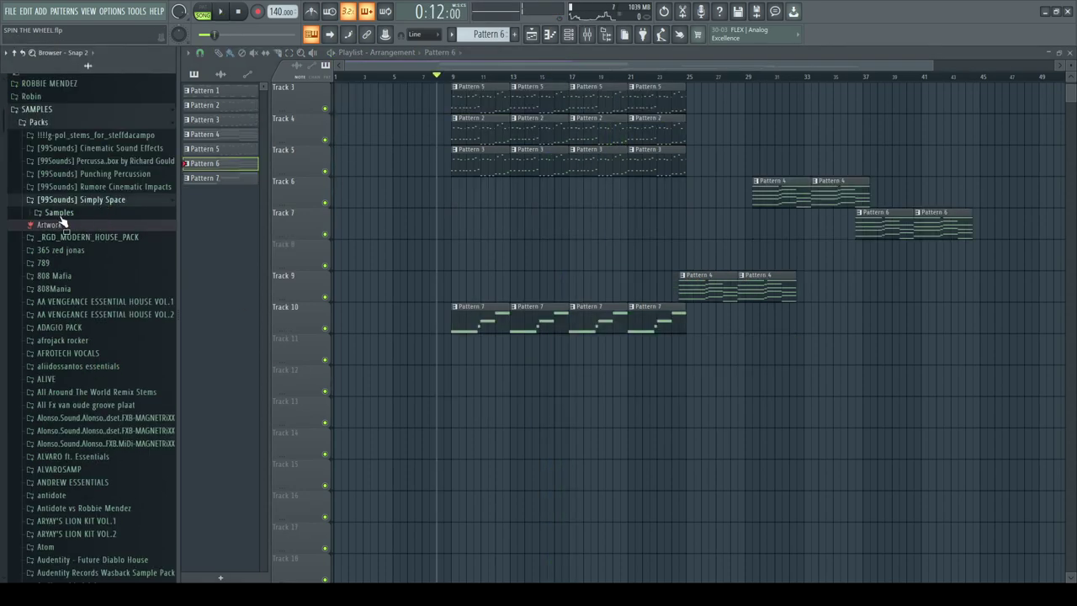
- Add the Odyssey_C_2 sample from Simply Space's odyssey_C folder to Track 13 at bar 9
click(59, 213)
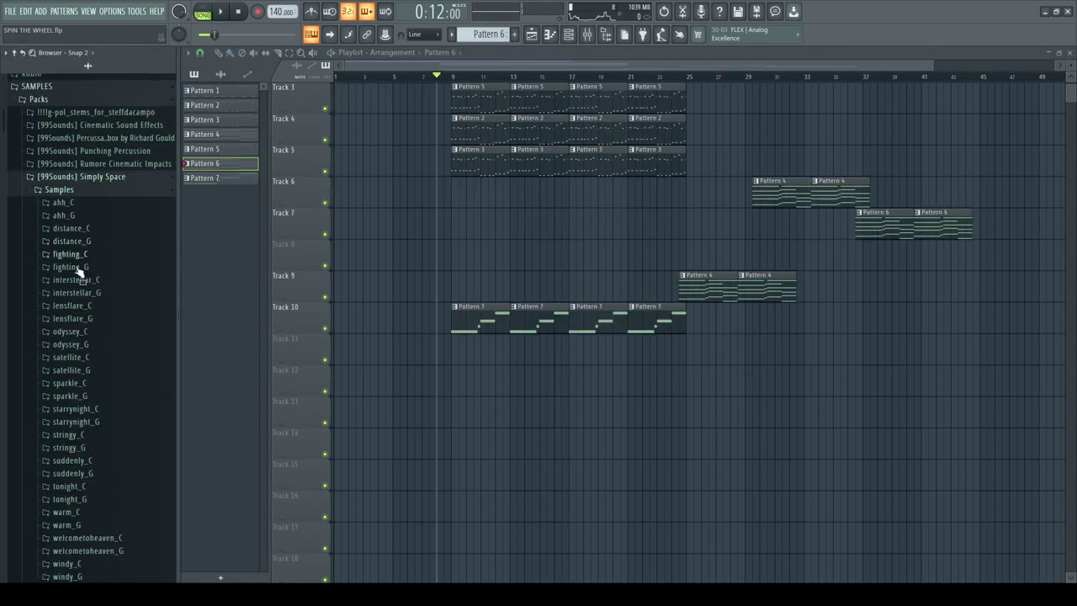
click(64, 346)
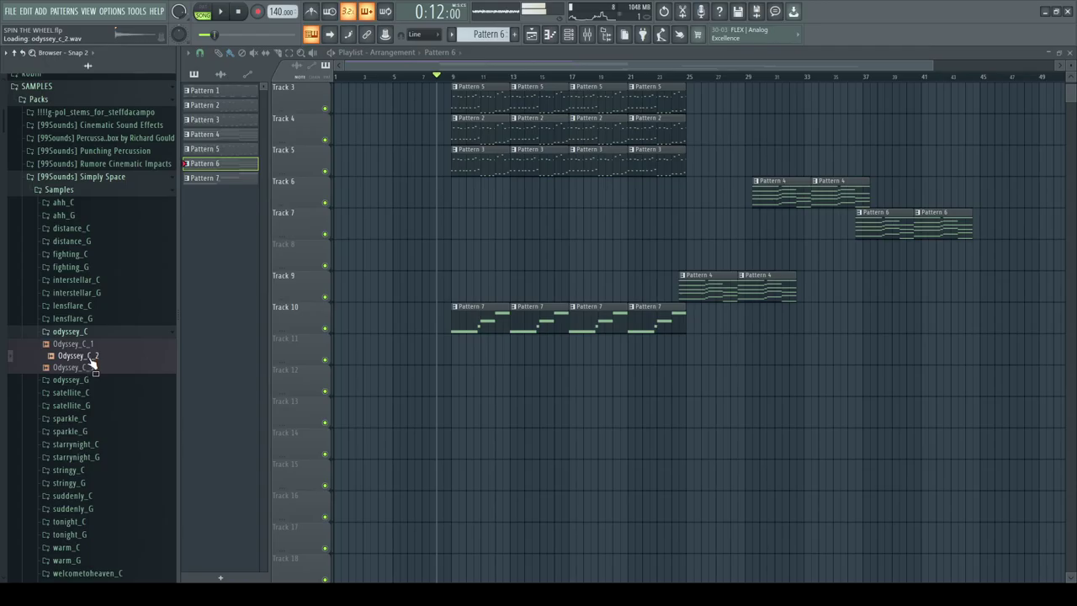
drag(449, 406, 451, 408)
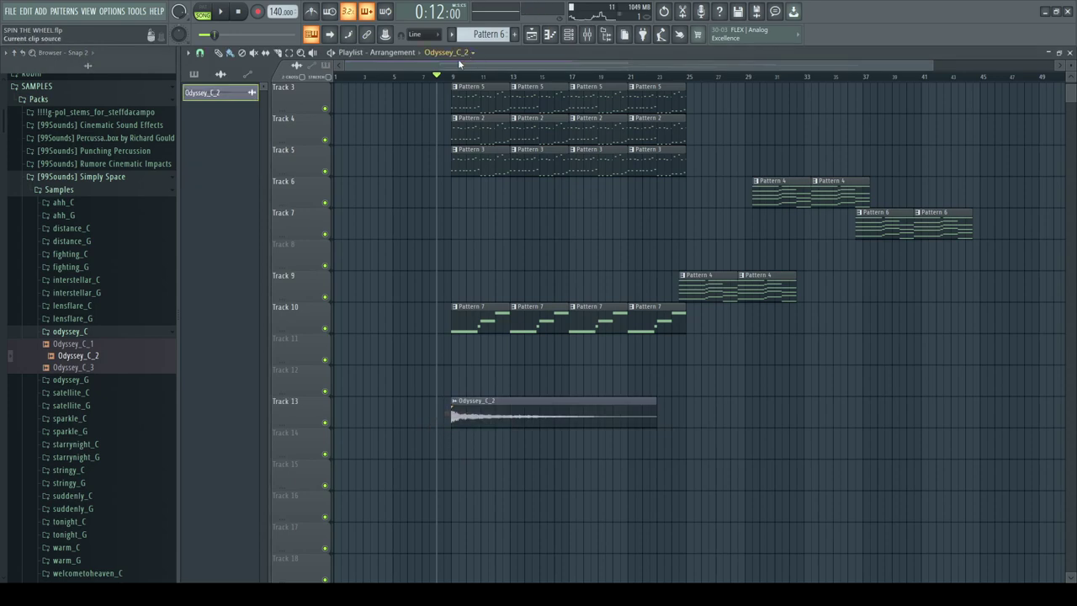
- Open the Odyssey_C_2 channel settings, listen to the sample with the arrangement and stop playback
double_click(556, 414)
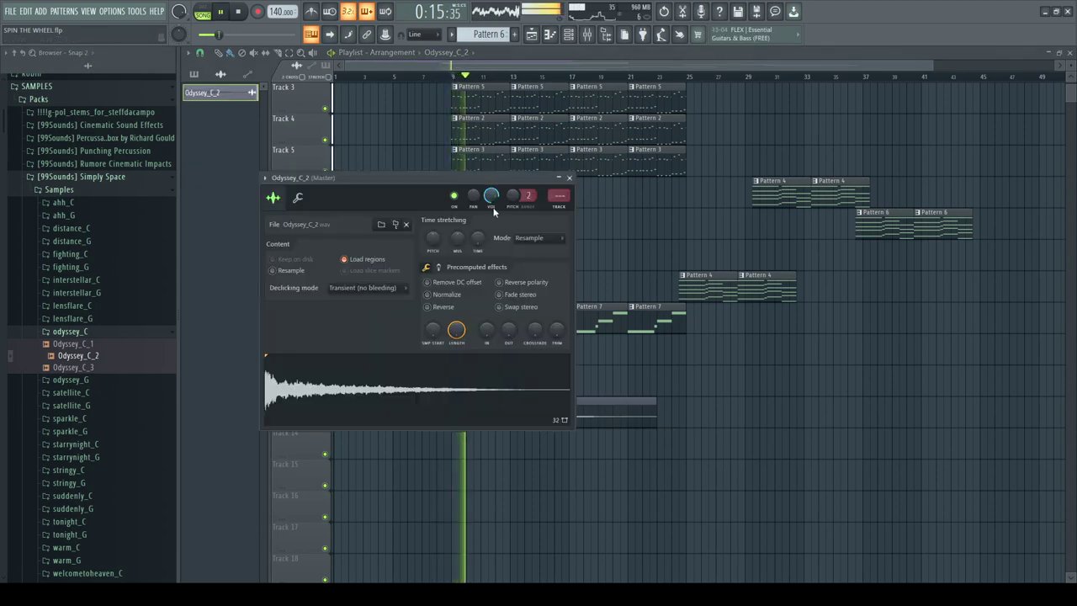
key(Escape)
key(space)
- Replace the Odyssey_C_2 sample on Track 13 with Starrynight_C_2 from the starrynight_C folder and play it from bar 9
click(74, 444)
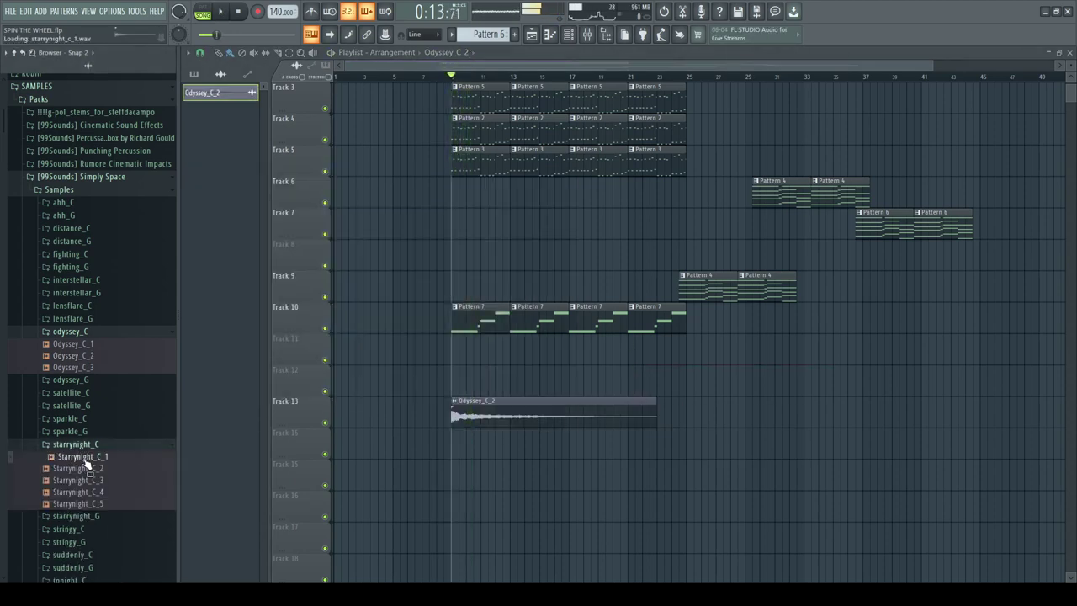
drag(409, 450, 459, 413)
key(space)
key(space)
click(95, 479)
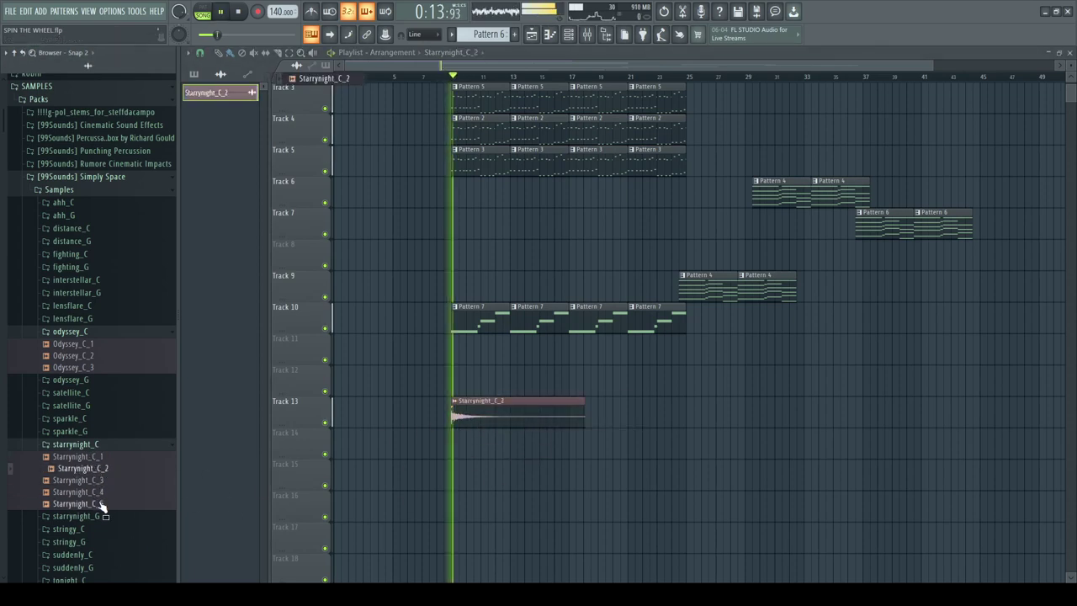
- Place another Starrynight_C_2 clip at bar 1 of Track 13 and check the sample's channel settings during playback
click(163, 471)
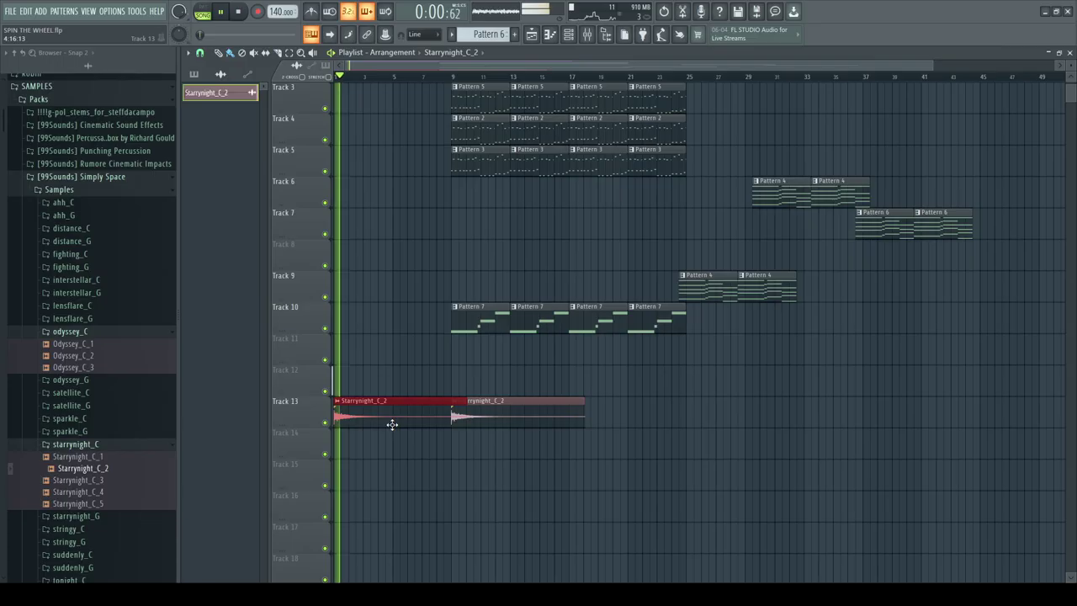
double_click(547, 416)
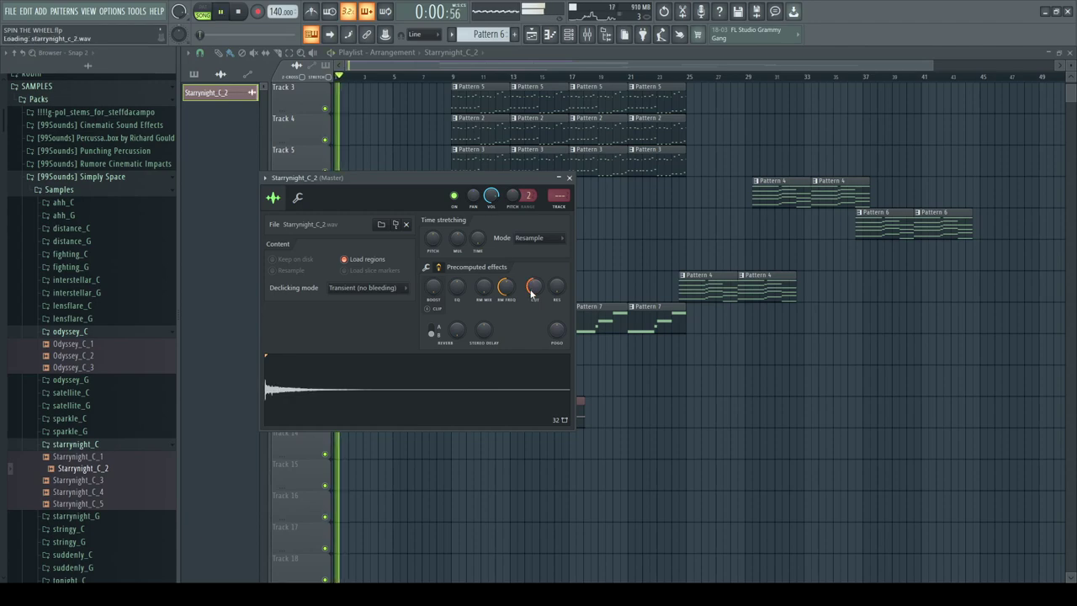
click(721, 385)
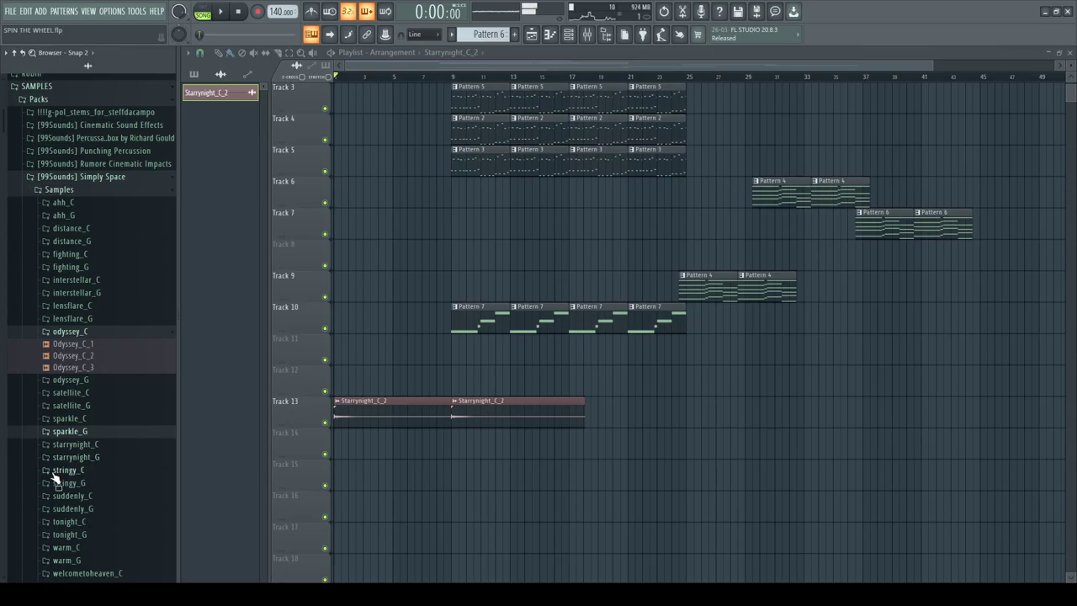
- Add the Stringy_C_1 sample from the stringy_C folder and move its clip up to Track 14 near bar 9 during playback
click(54, 470)
drag(77, 495, 484, 480)
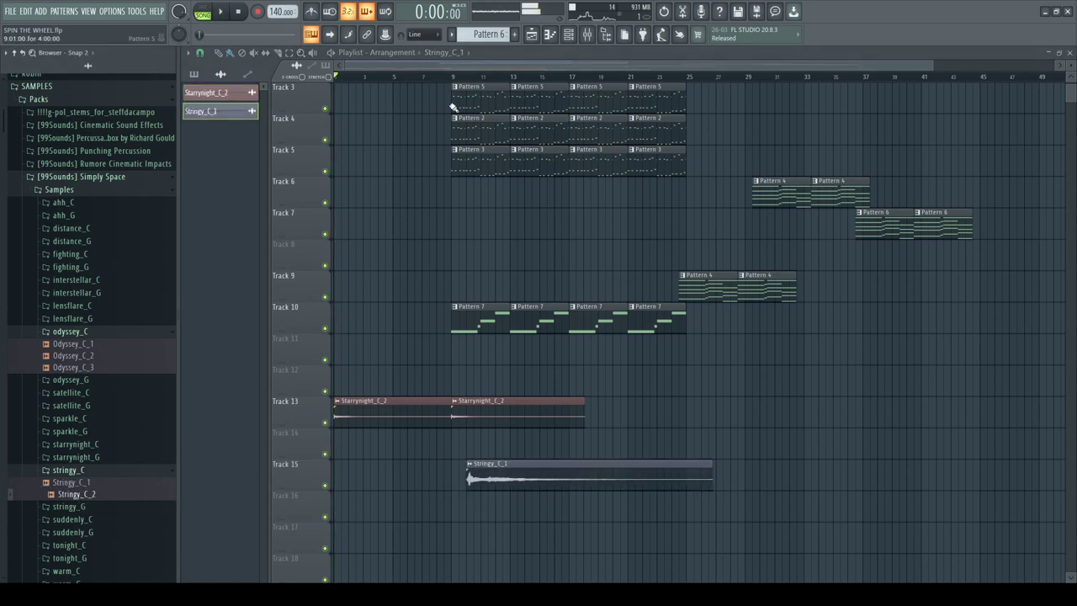
scroll(429, 76, up, 5)
key(space)
drag(583, 466, 478, 465)
scroll(550, 497, down, 6)
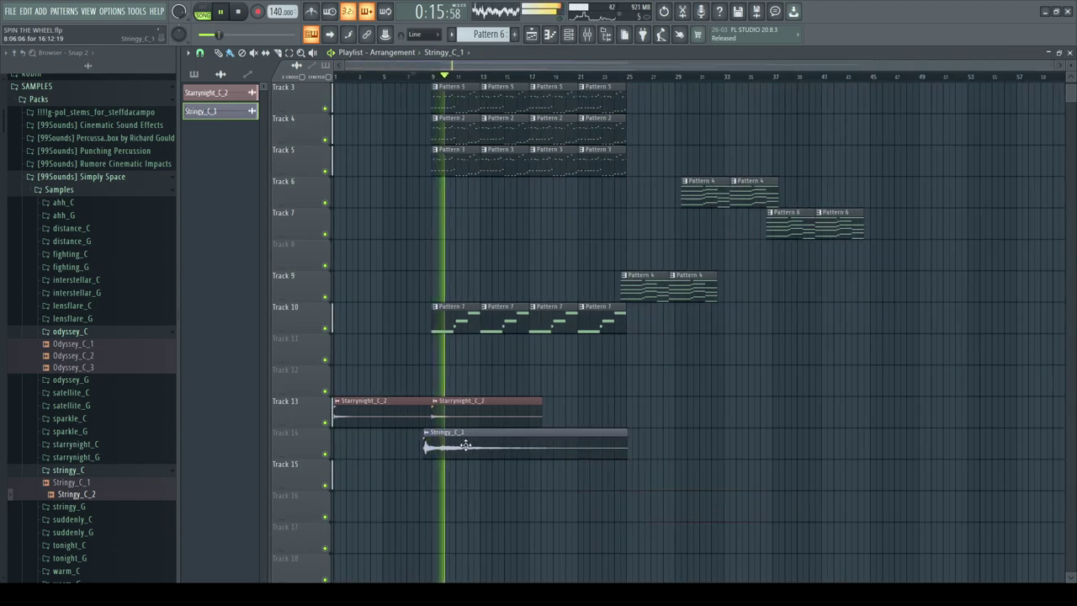
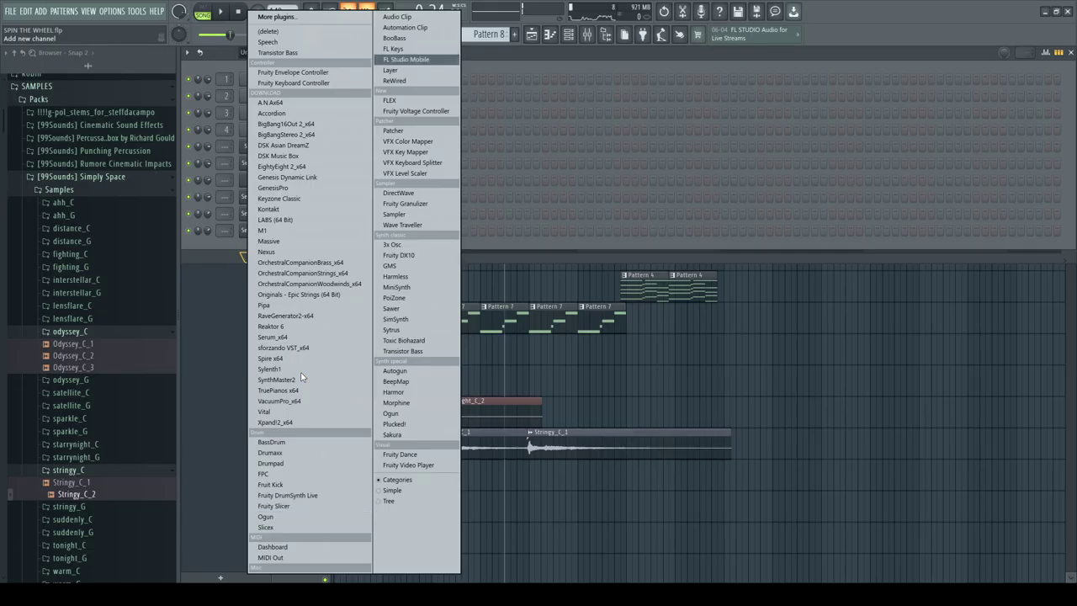
- Add a FLEX channel to the channel rack and browse its sound packs
click(300, 372)
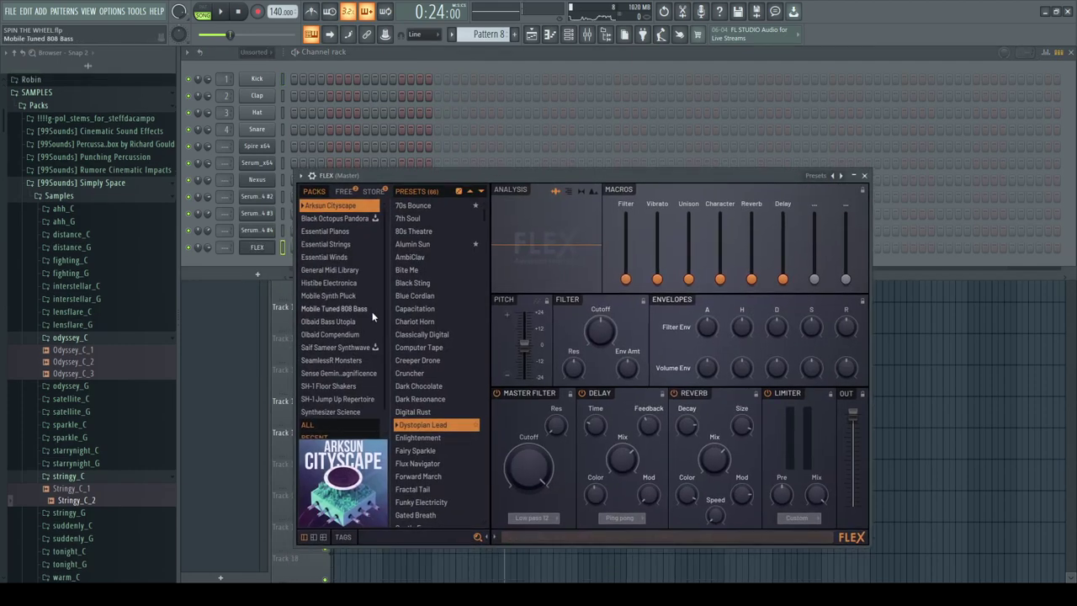
scroll(408, 521, down, 3)
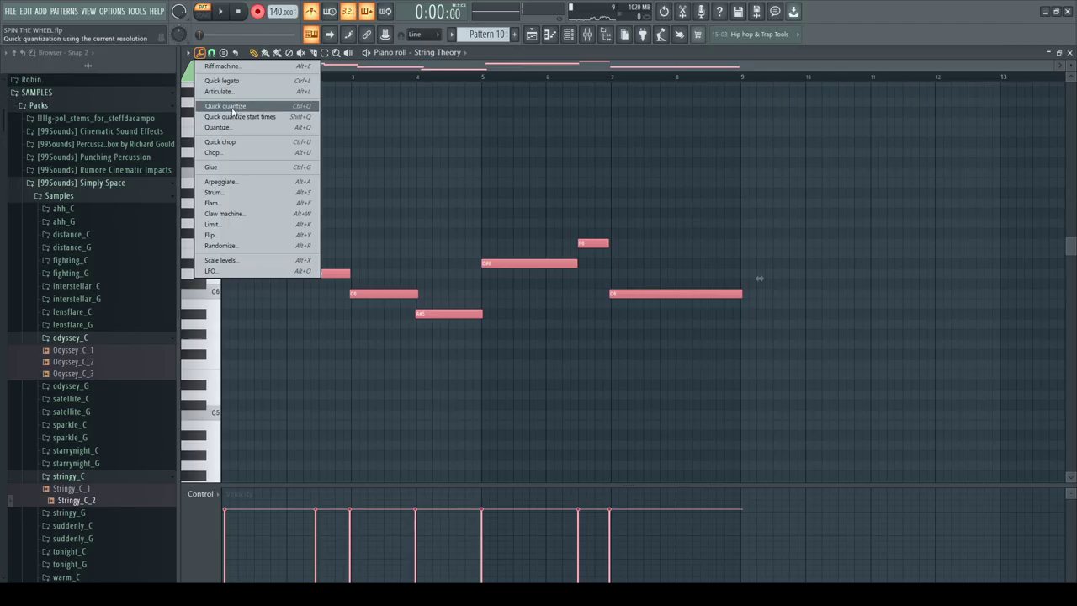
- Quick quantize the String Theory melody notes in Pattern 10, switch off the metronome and play the pattern
key(Escape)
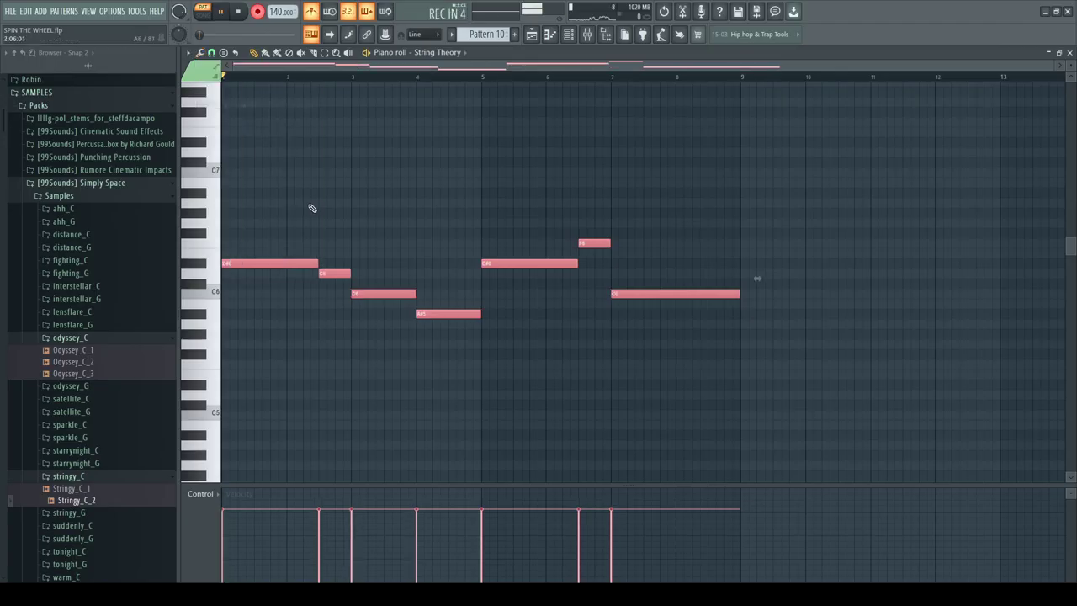
key(ctrl+d)
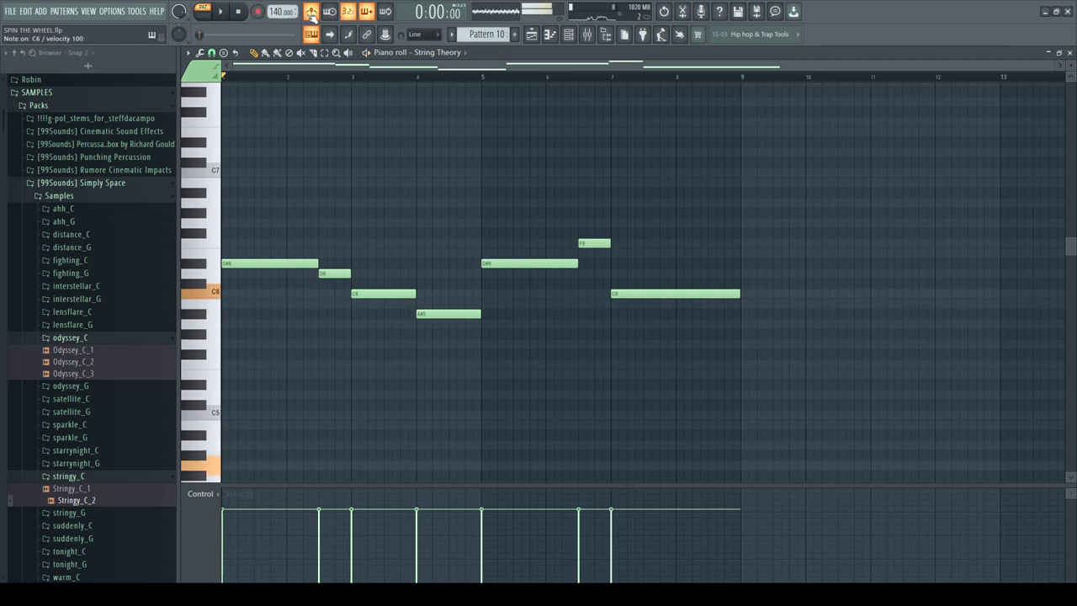
key(space)
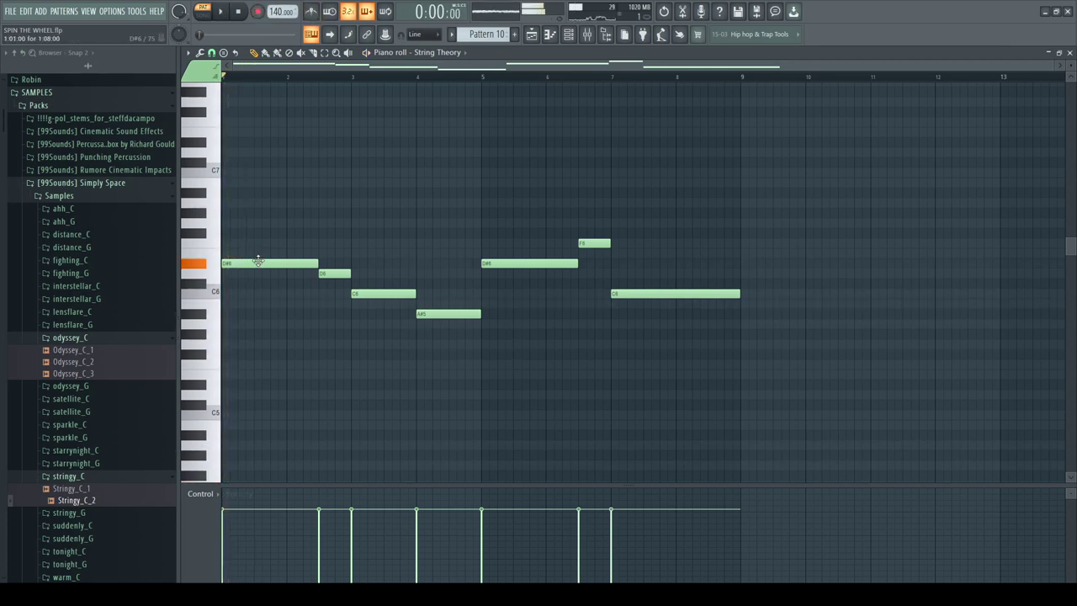
key(space)
key(space)
- Add A#6 harmony notes above the melody in bars 1 and 2, and D#6 and G6 notes at bar 3
drag(303, 223, 320, 194)
key(space)
drag(414, 193, 376, 194)
key(space)
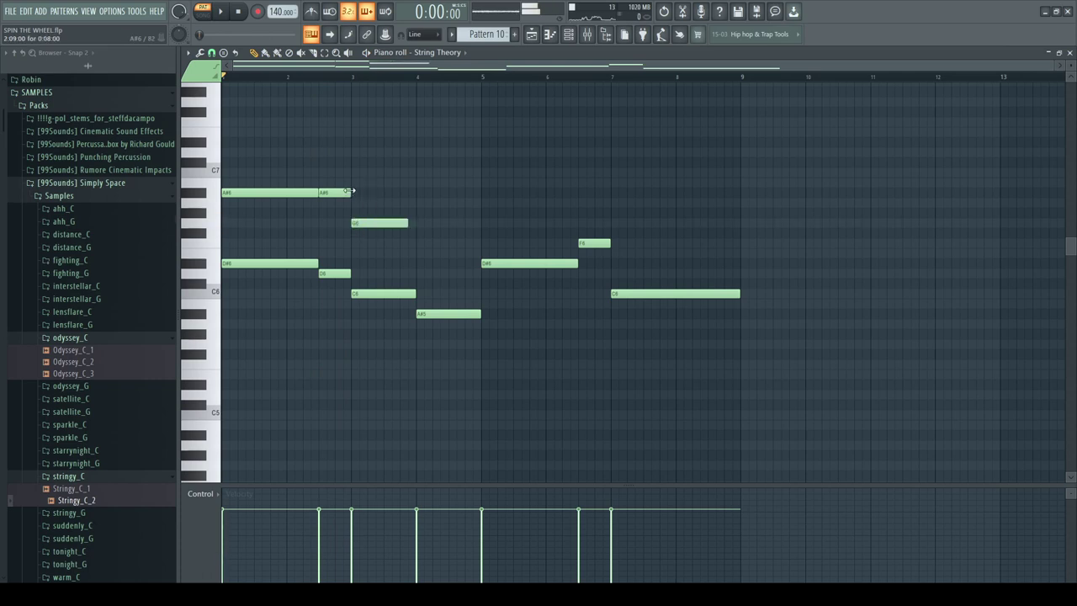
drag(360, 221, 360, 263)
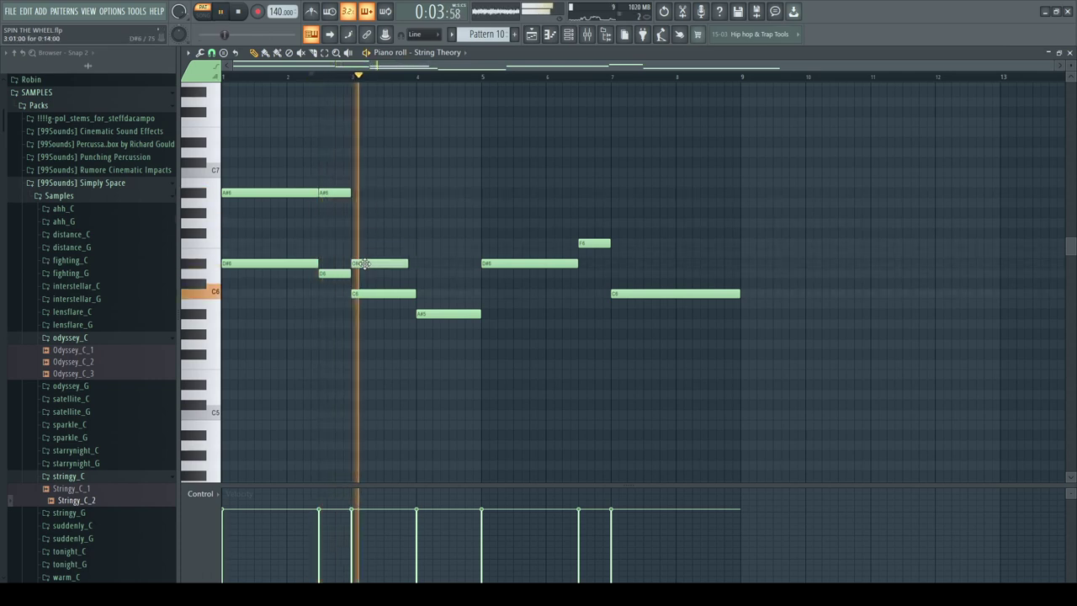
click(362, 222)
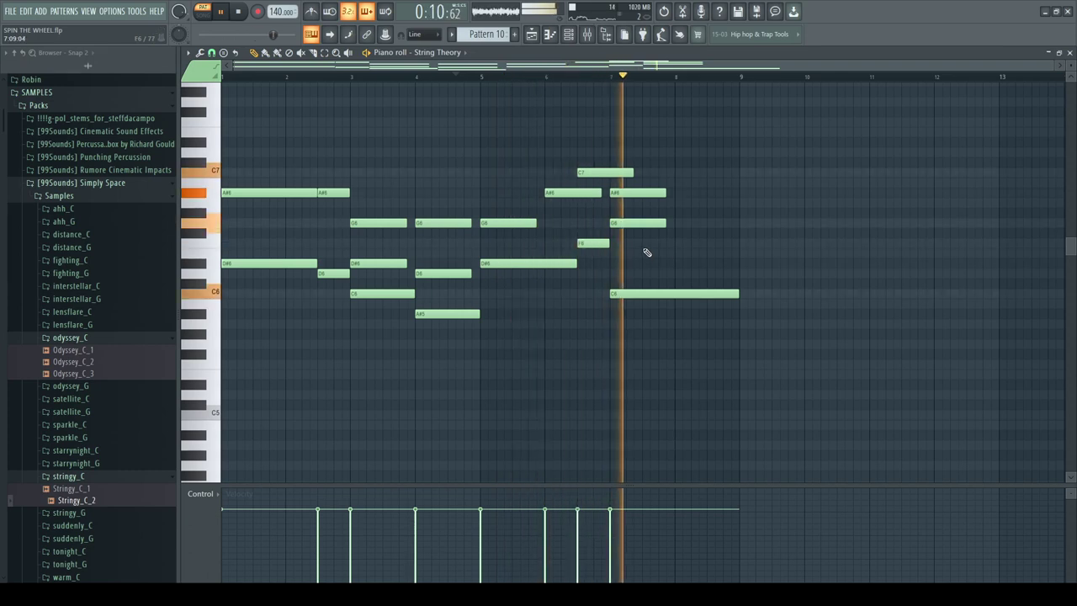
- Lengthen the A#6 and G6 harmony notes at bar 7 and listen to the result
key(space)
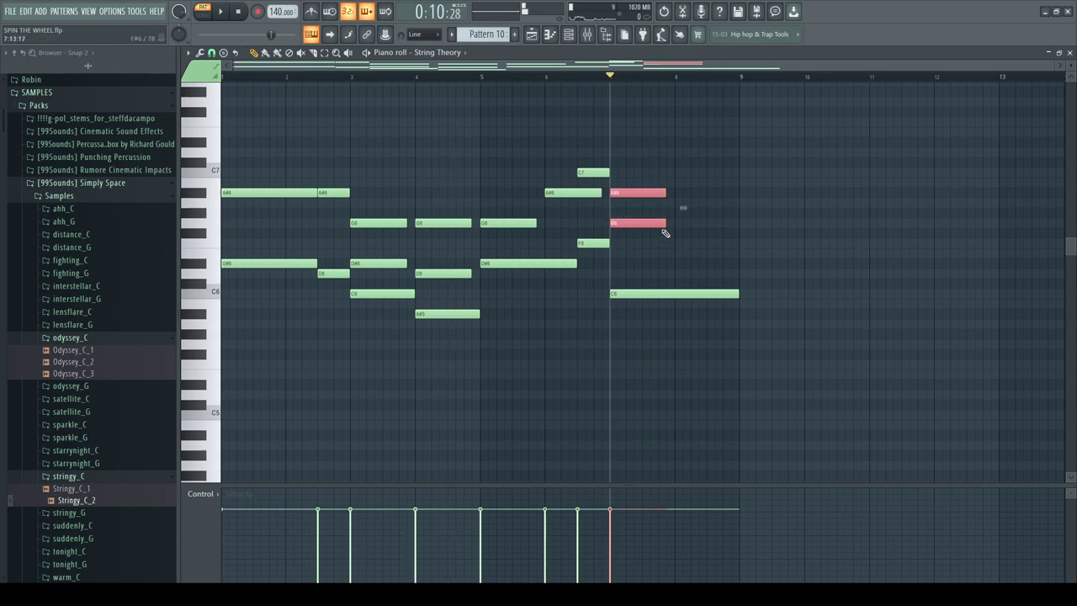
drag(665, 224, 674, 226)
key(space)
key(space)
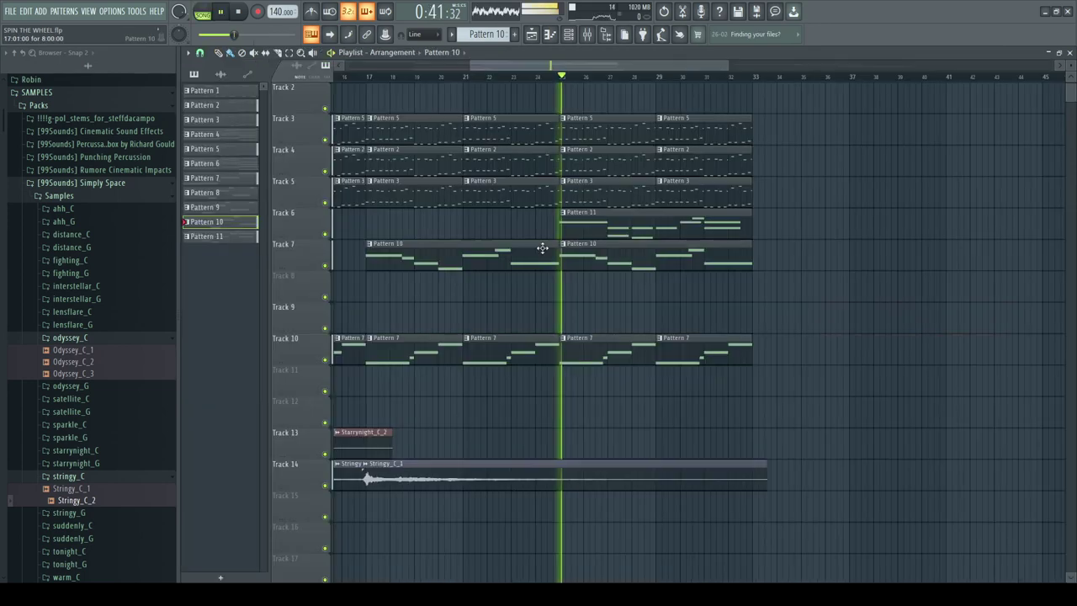
- Create Pattern 12 with a TruePianos x64 channel carrying the upper melody notes from Pattern 5
scroll(558, 282, down, 3)
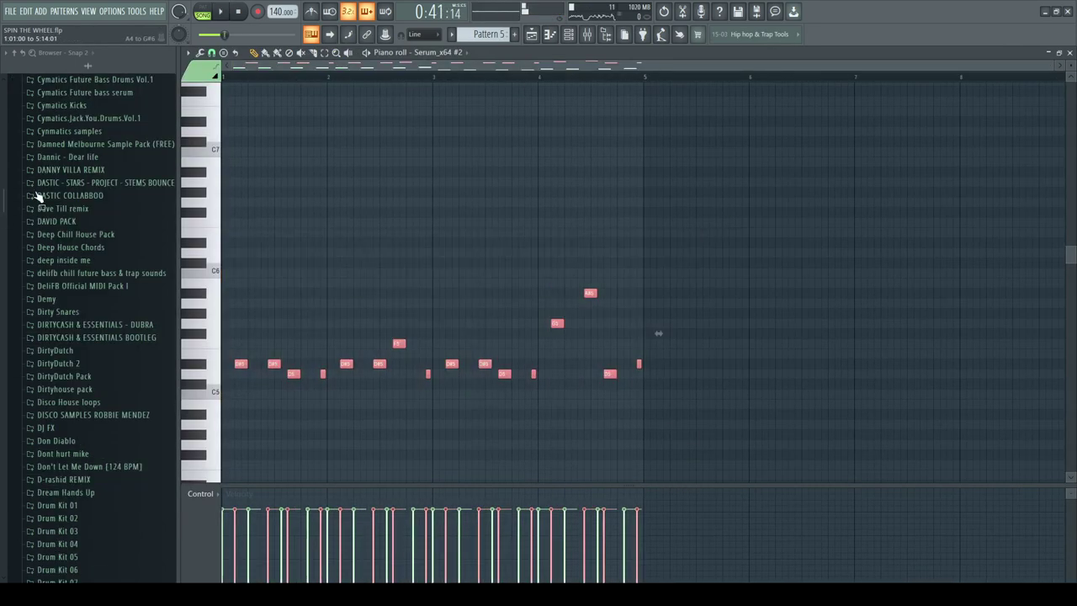
click(568, 32)
click(516, 36)
click(299, 258)
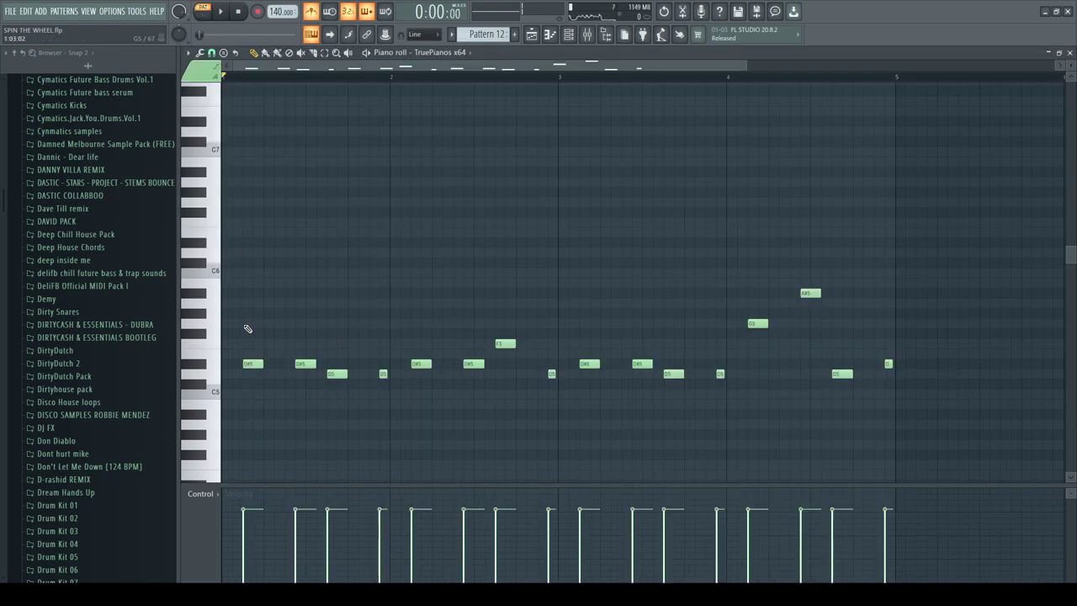
- Play Pattern 12 and add a G5 and an F5 note between the existing notes of its first bar
key(space)
click(303, 323)
click(333, 343)
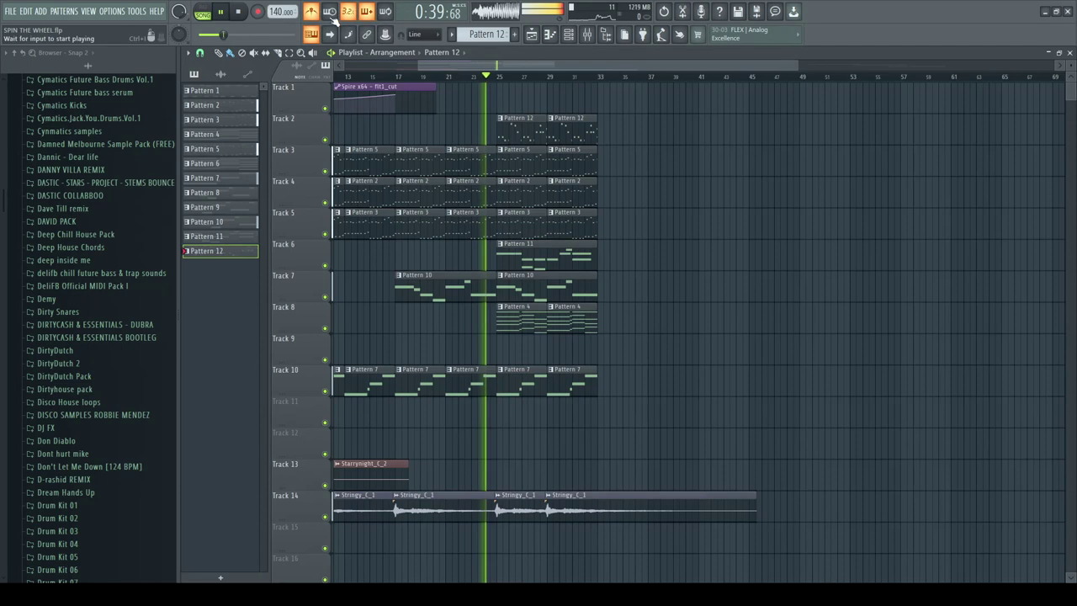
- Create an automation clip for flt1_cut of Spire x64 #2 that rises from bar 25 to 95% at bar 33
click(570, 36)
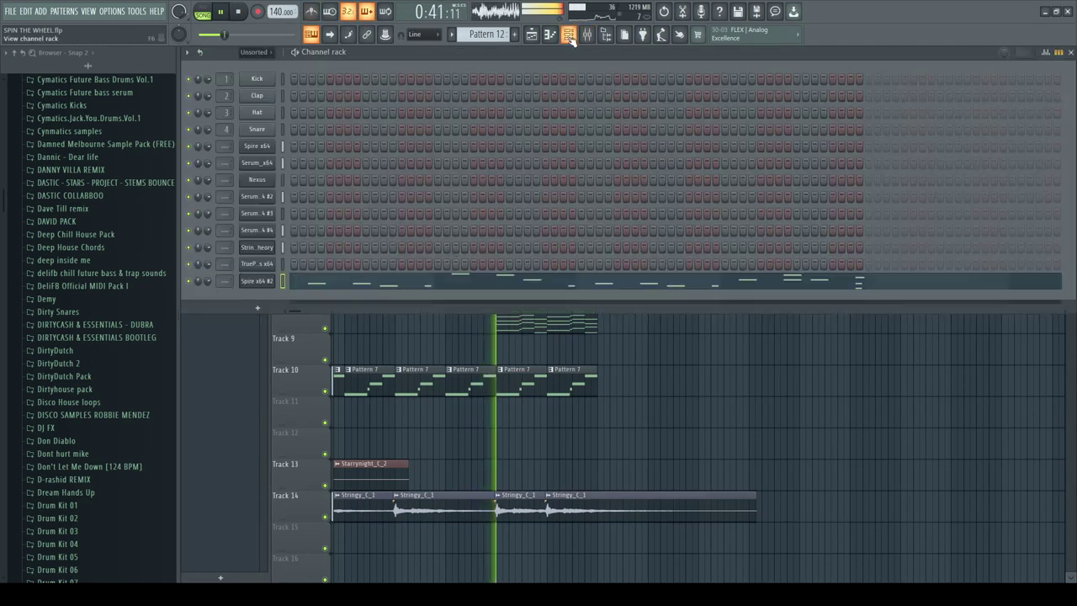
click(258, 283)
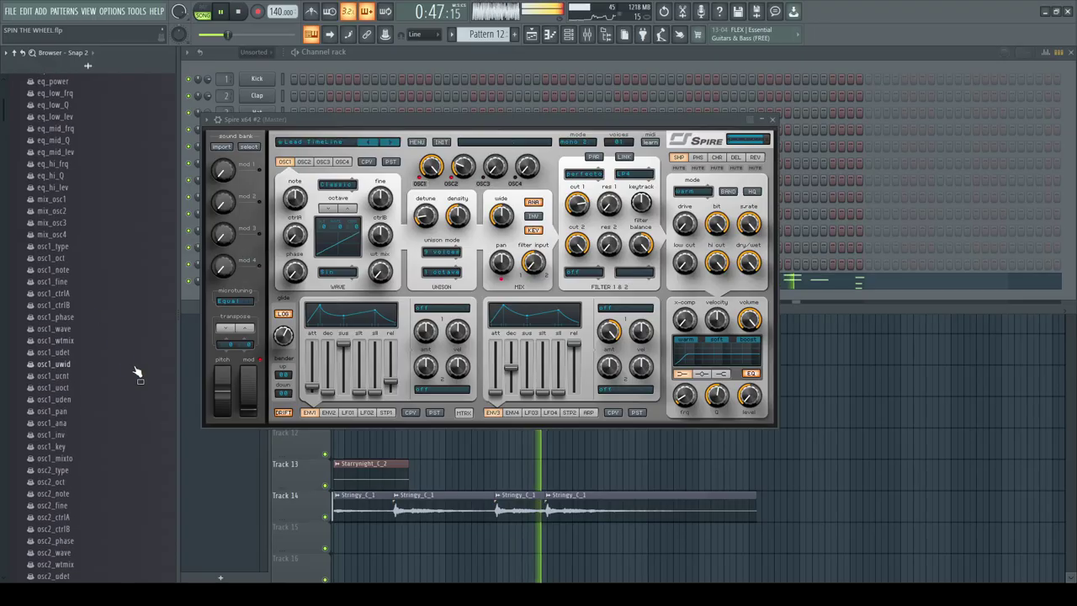
scroll(137, 373, down, 2)
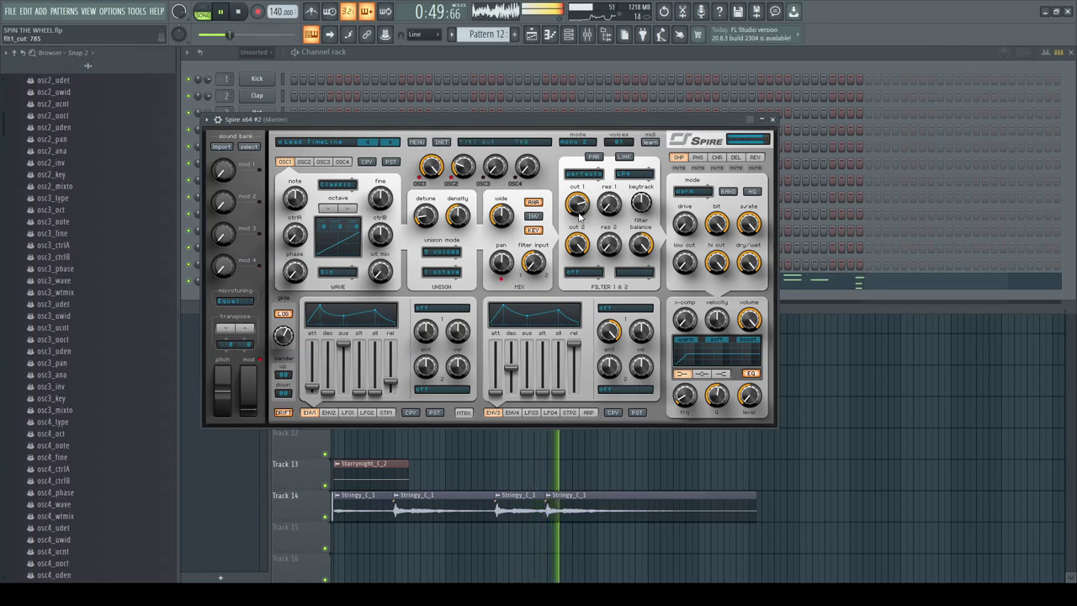
scroll(75, 362, down, 8)
right_click(57, 385)
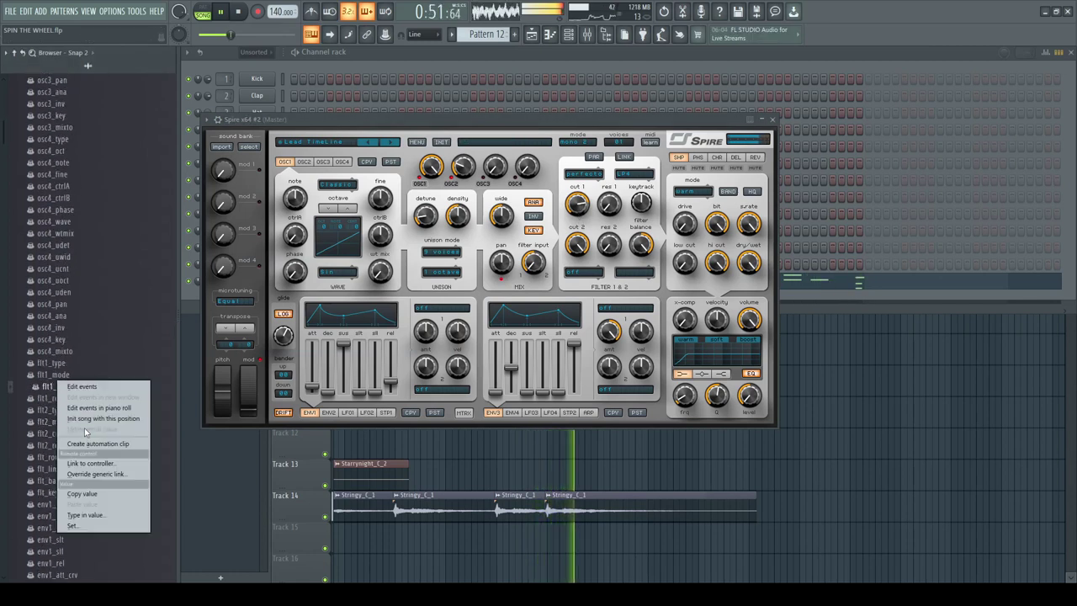
click(112, 444)
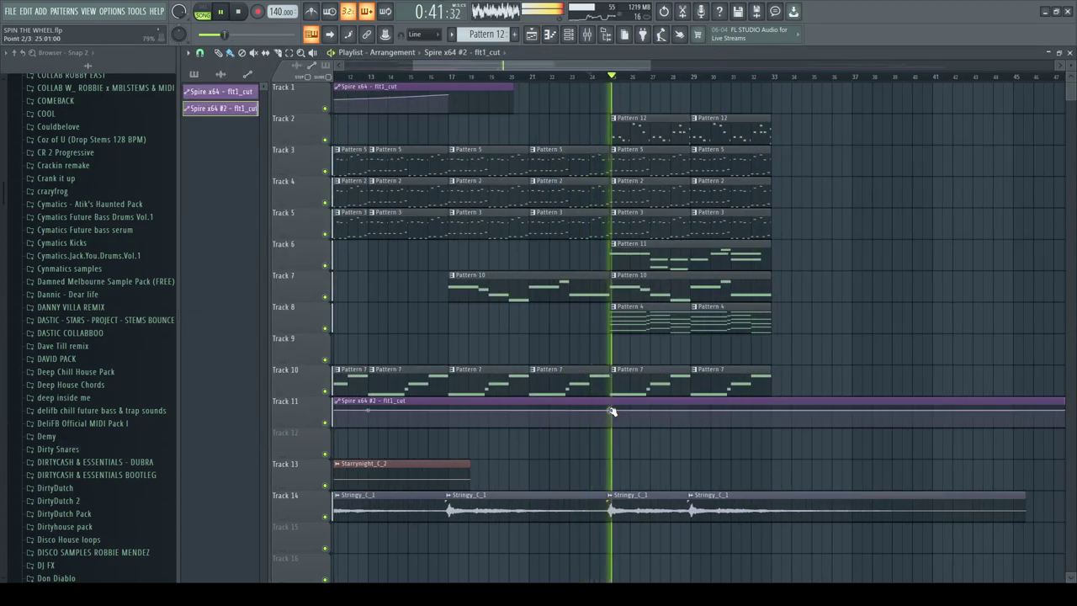
drag(774, 414, 774, 408)
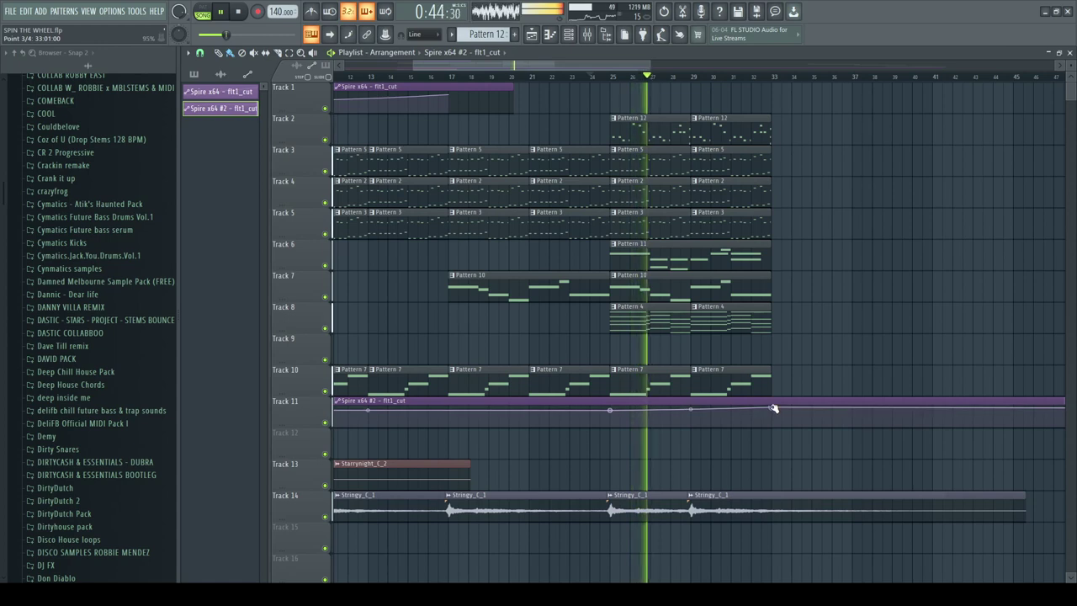
- Route Spire x64 #2 to mixer insert 5 and load Fruity parametric EQ 2 in its first effect slot
click(570, 34)
click(263, 99)
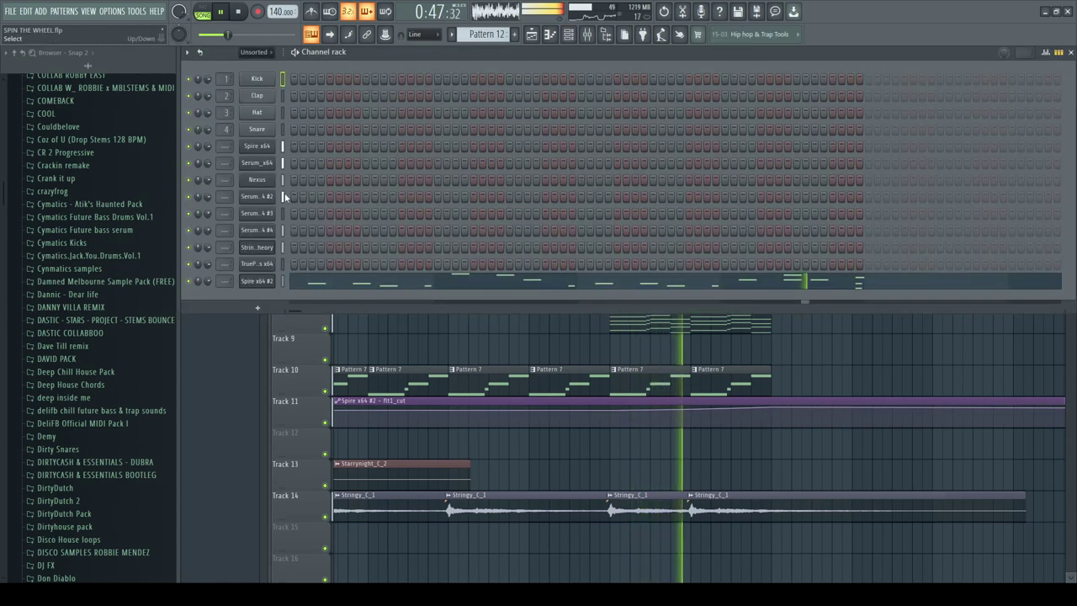
click(256, 281)
key(F9)
click(925, 198)
- Boost the Spire x64 #2 EQ bands from about 2 kHz upwards and lower a low-frequency band
click(433, 244)
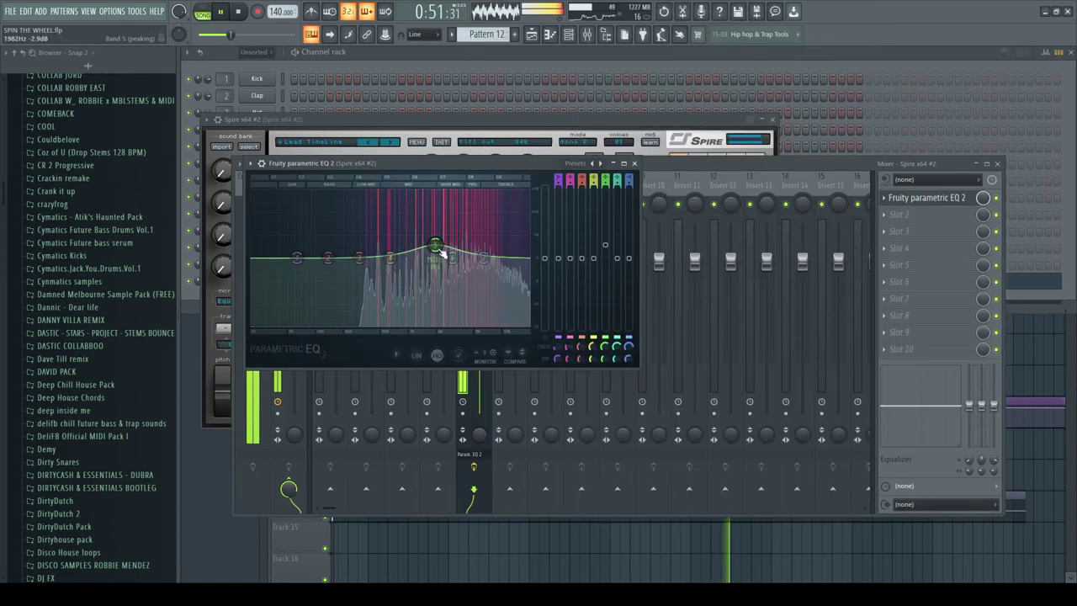
drag(452, 256, 494, 254)
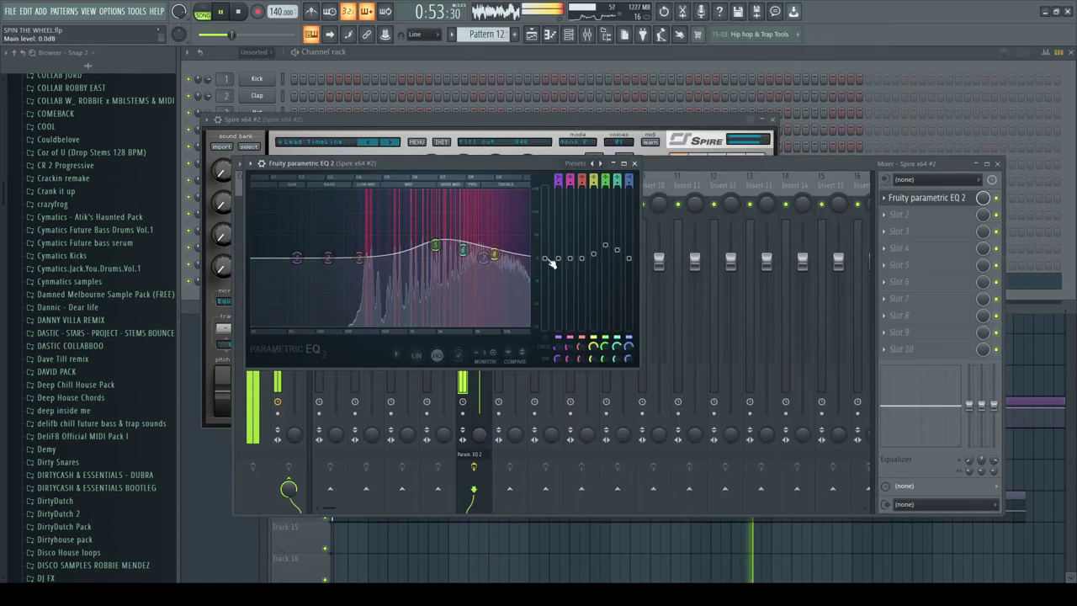
drag(312, 257, 320, 274)
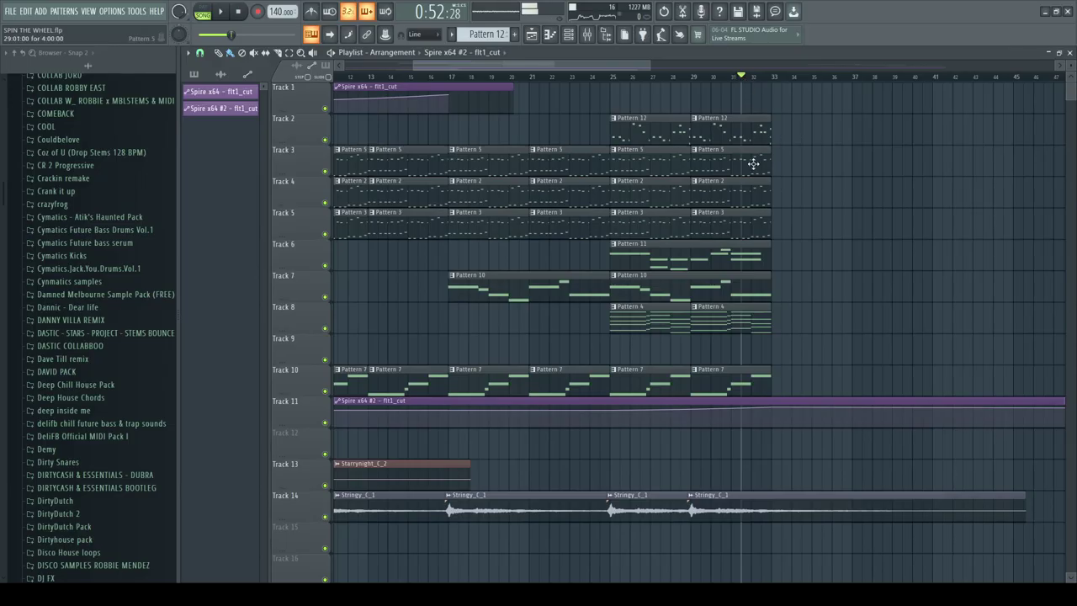
- Copy all Serum_x64 #2 notes from Pattern 5 and create an empty Pattern 13
double_click(762, 136)
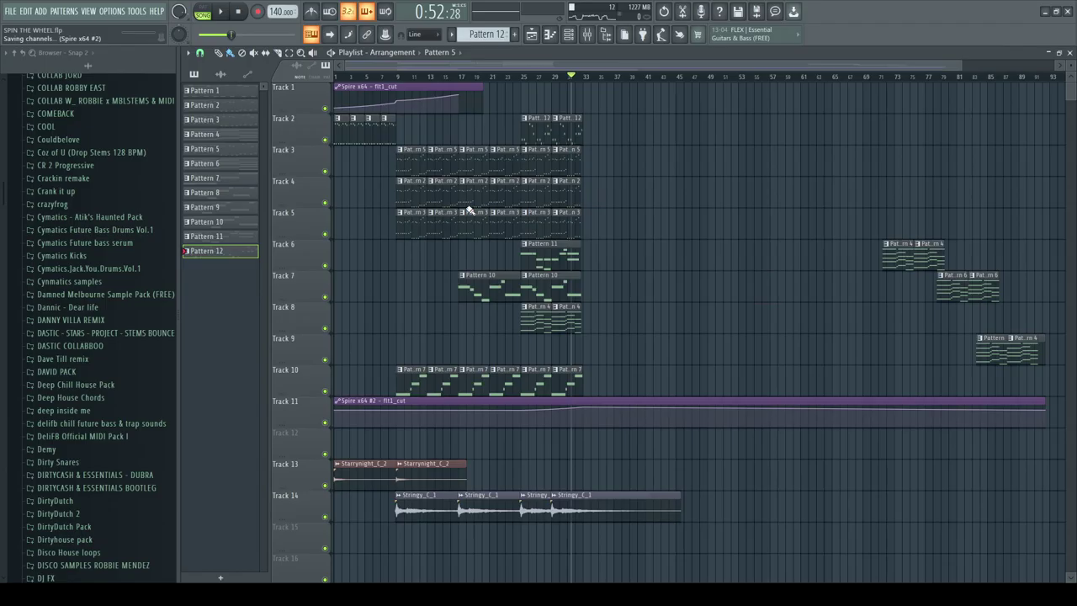
double_click(464, 151)
key(ctrl+a)
scroll(514, 247, down, 3)
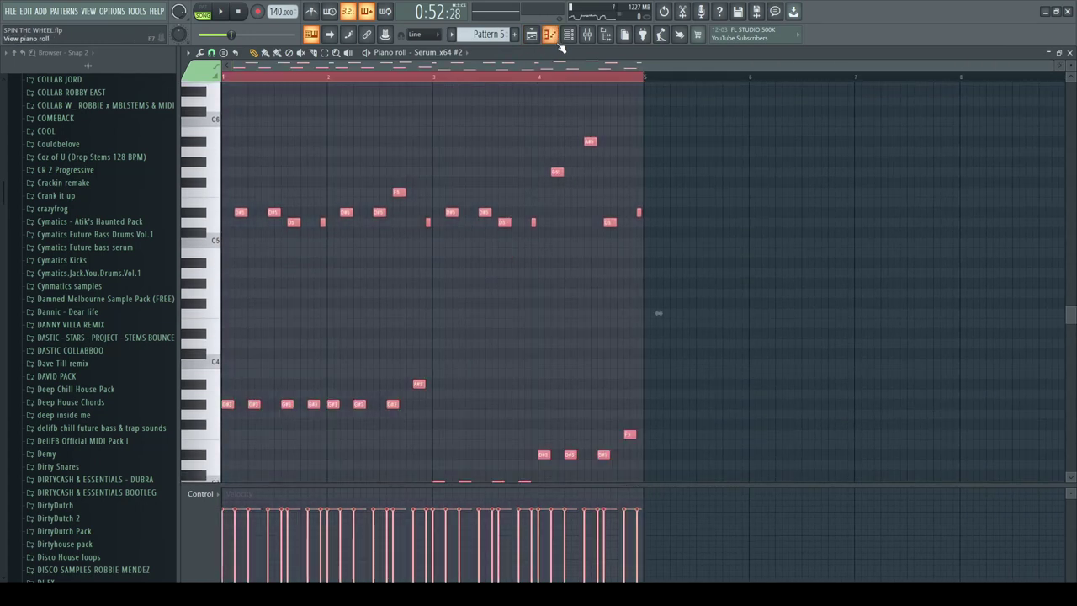
key(F6)
click(516, 36)
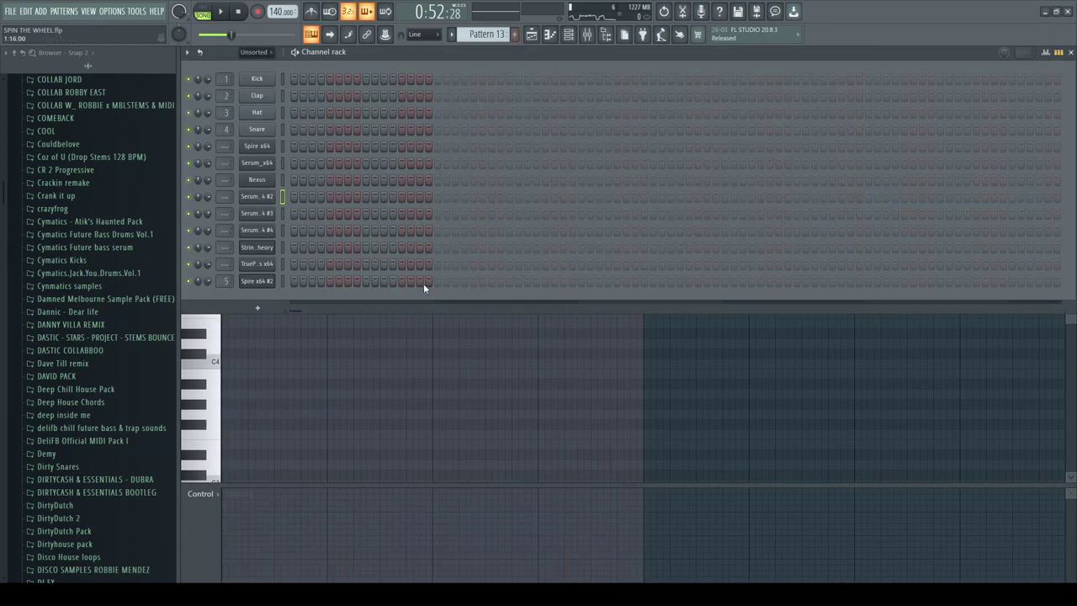
- Add an Originals - Epic Strings (64 Bit) channel, fill it with the copied Pattern 5 notes in Pattern 13 and play it
click(261, 313)
click(310, 299)
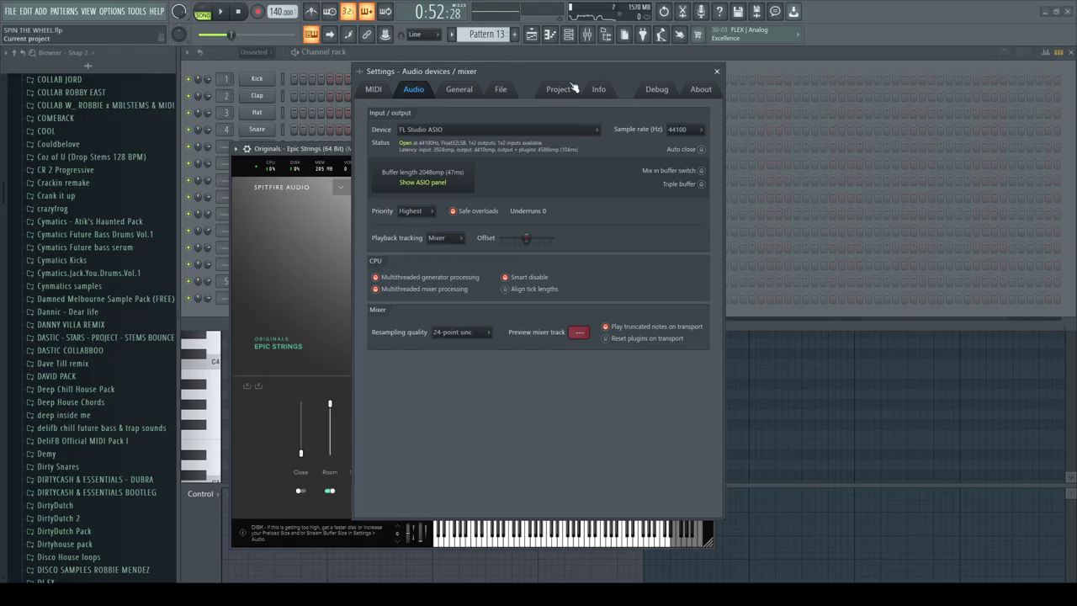
click(598, 89)
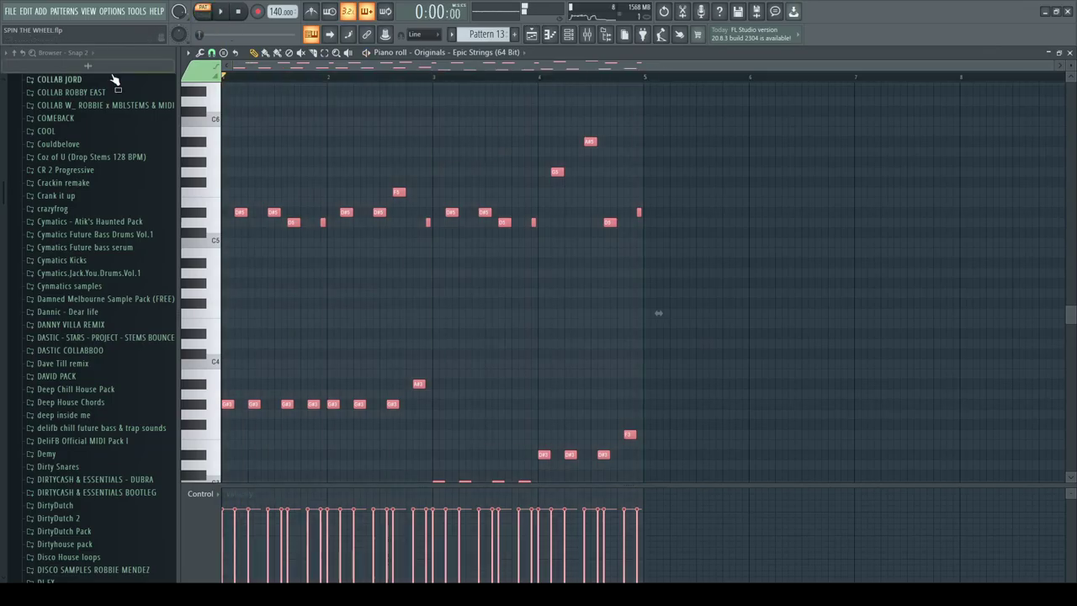
key(space)
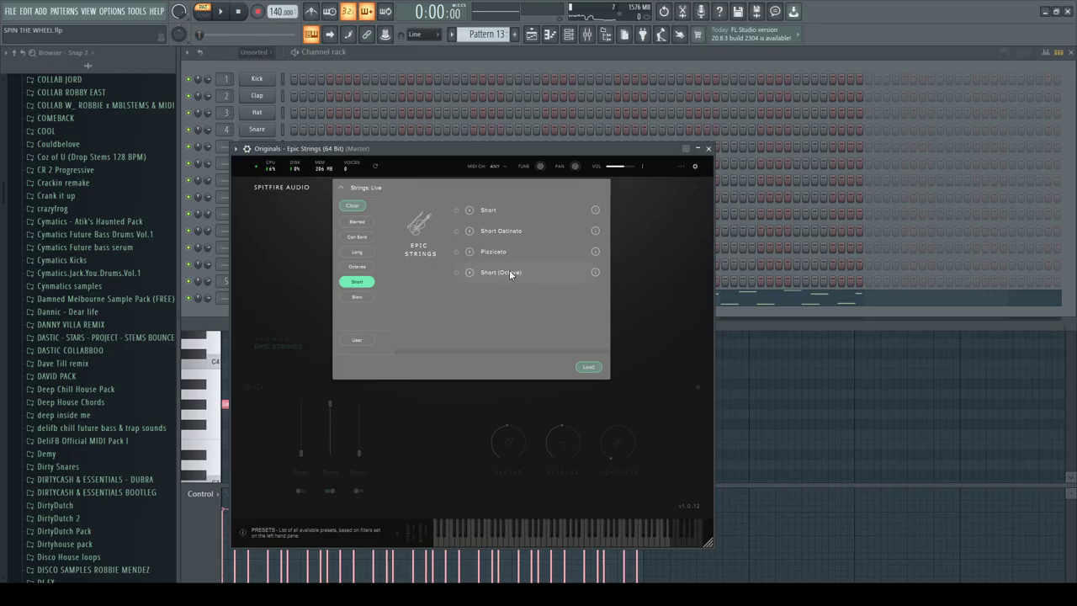
- Choose the Short (Octave) preset in the Originals - Epic Strings instrument
click(509, 271)
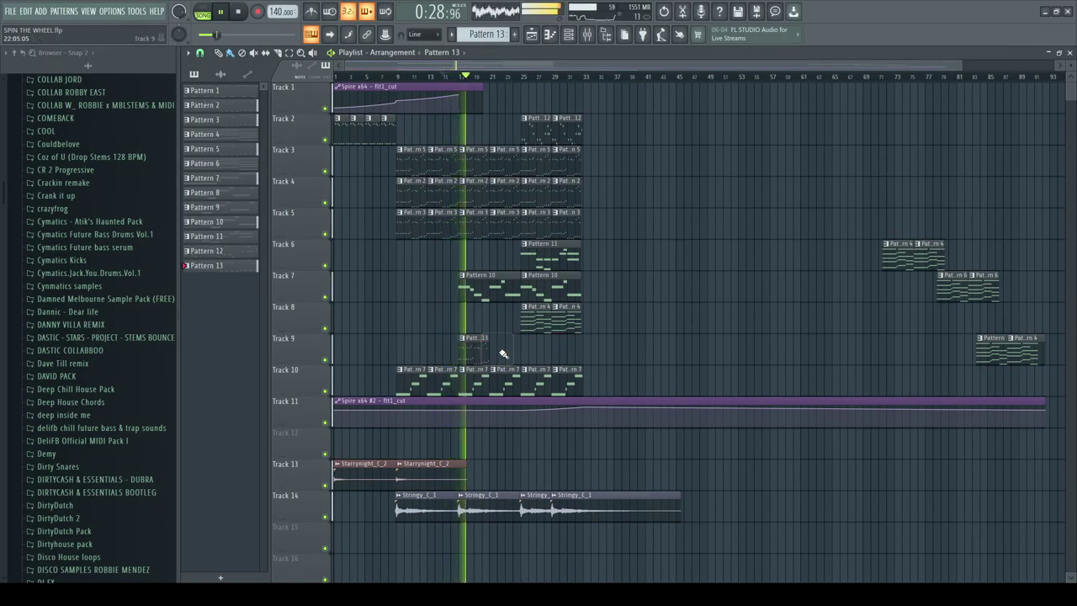
click(567, 32)
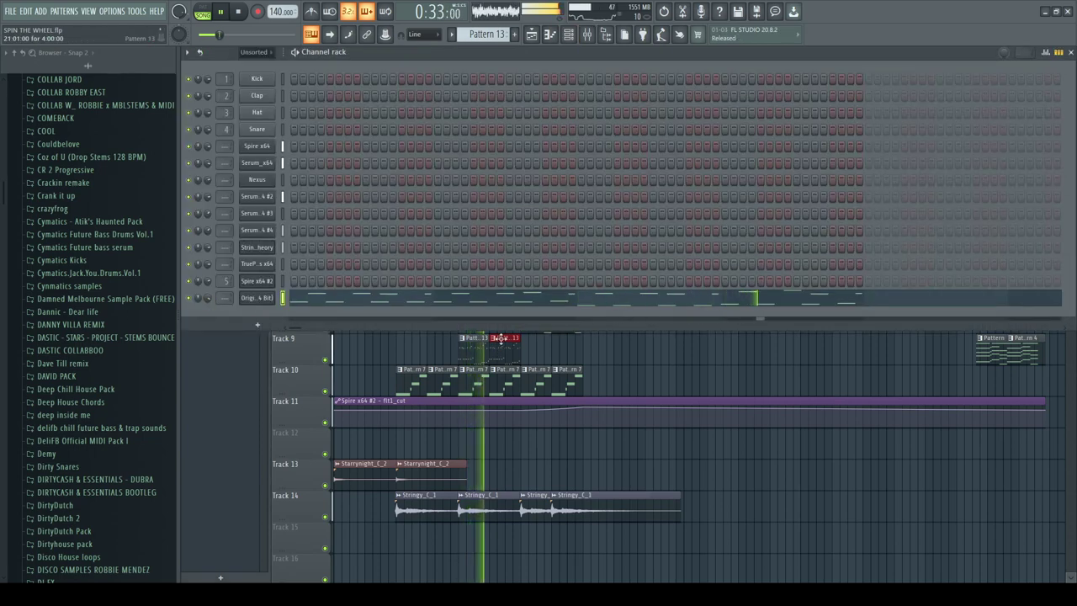
- Repeat Pattern 13 on Track 9 up to bar 33 and delete the stray Spire x64 #2 - flt1_cut clip on Track 3
click(529, 349)
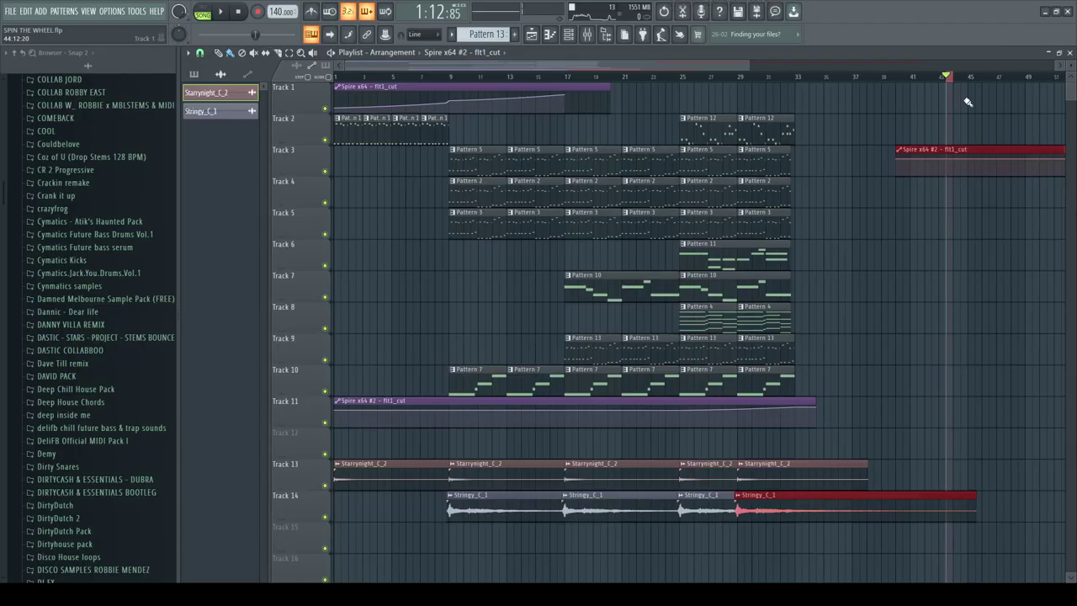
right_click(967, 149)
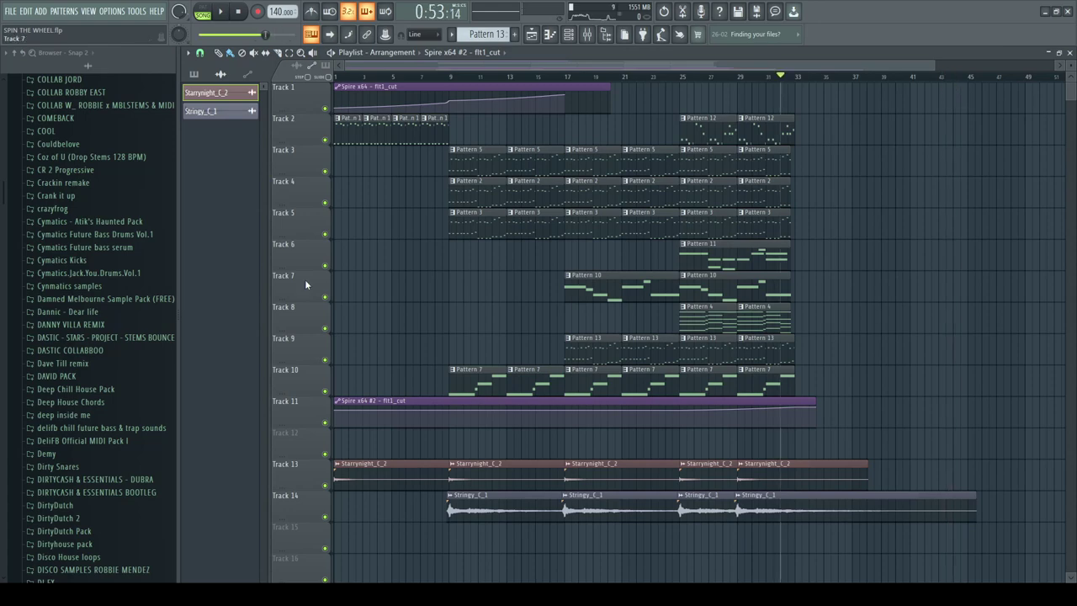
- Browse the sample folders, switch to the Splice app and search its sound library
scroll(135, 286, down, 10)
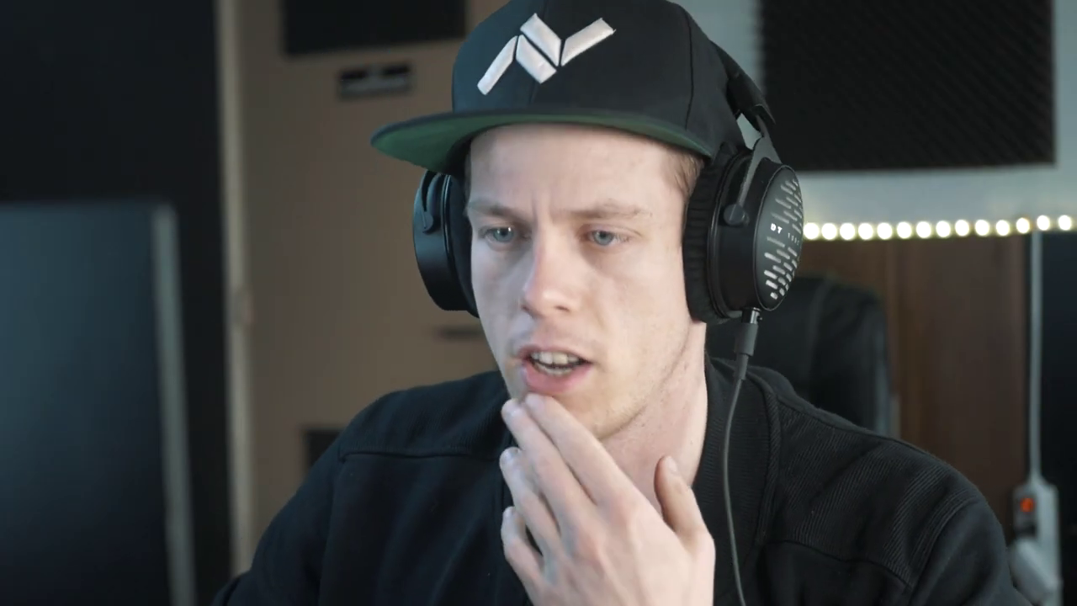
key(super)
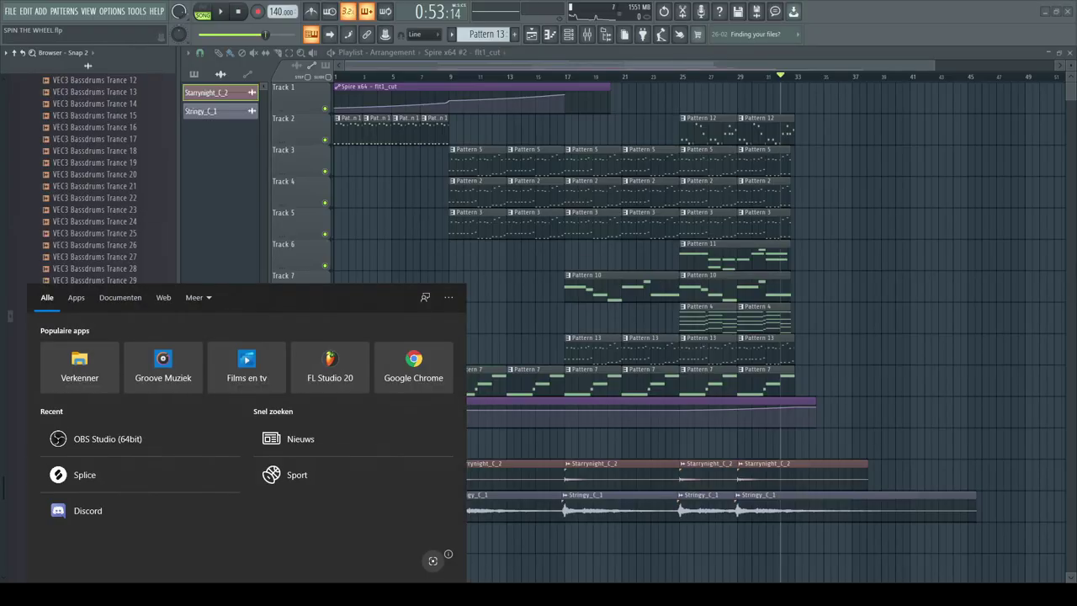
text(splice)
key(Return)
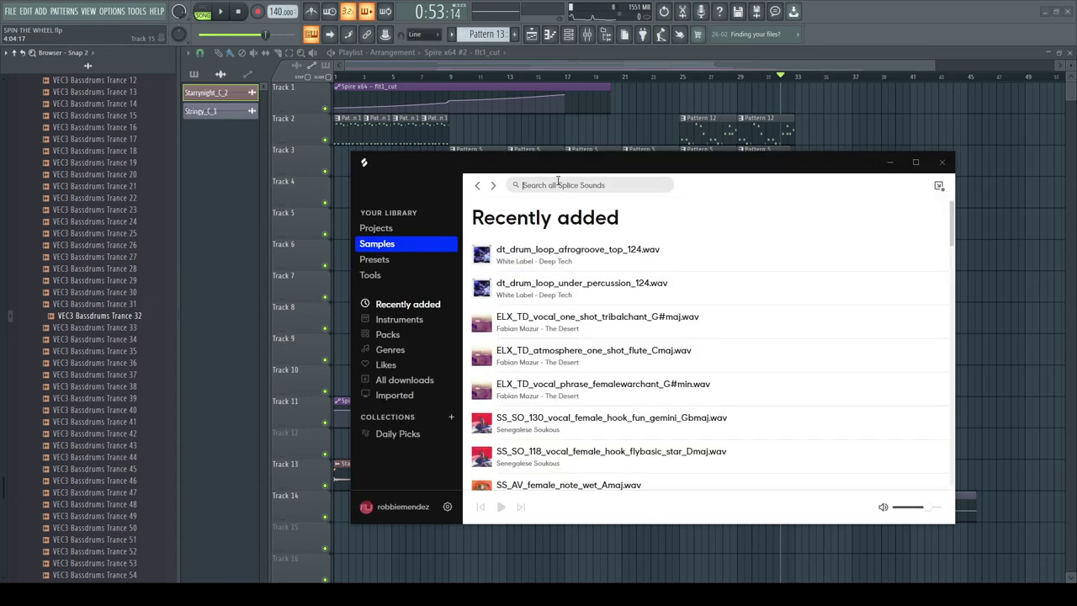
key(Return)
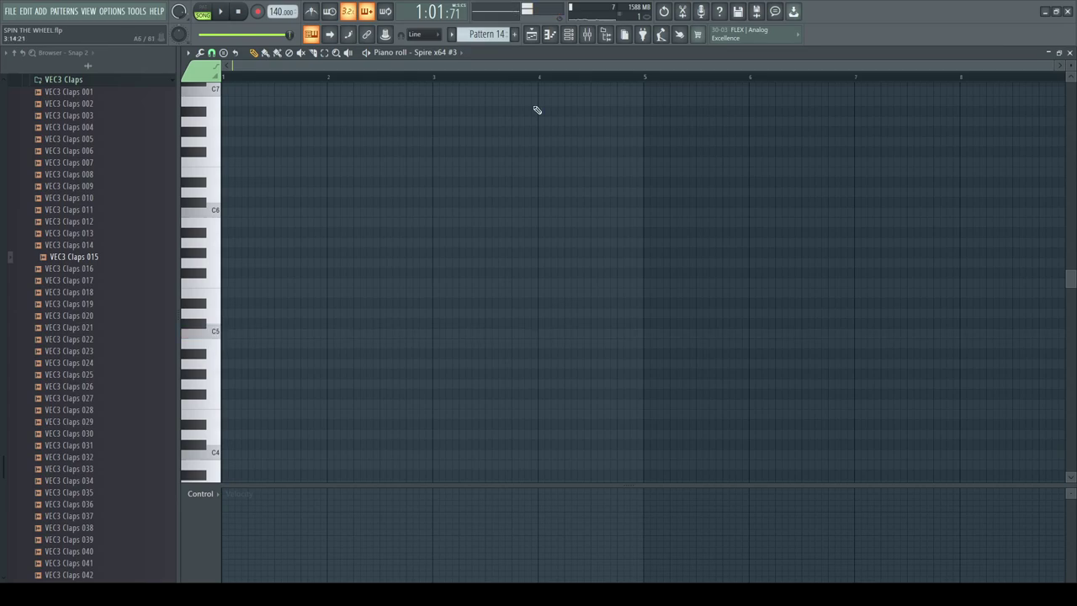
- Save the project as a new version and transpose all Spire x64 notes in Pattern 1 up three semitones
click(538, 43)
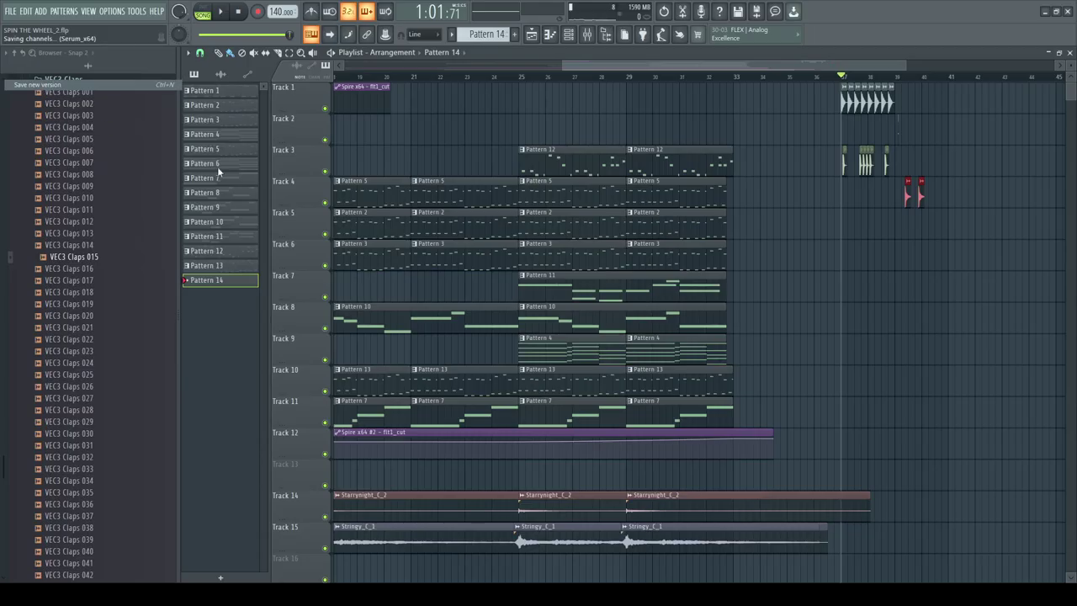
click(446, 66)
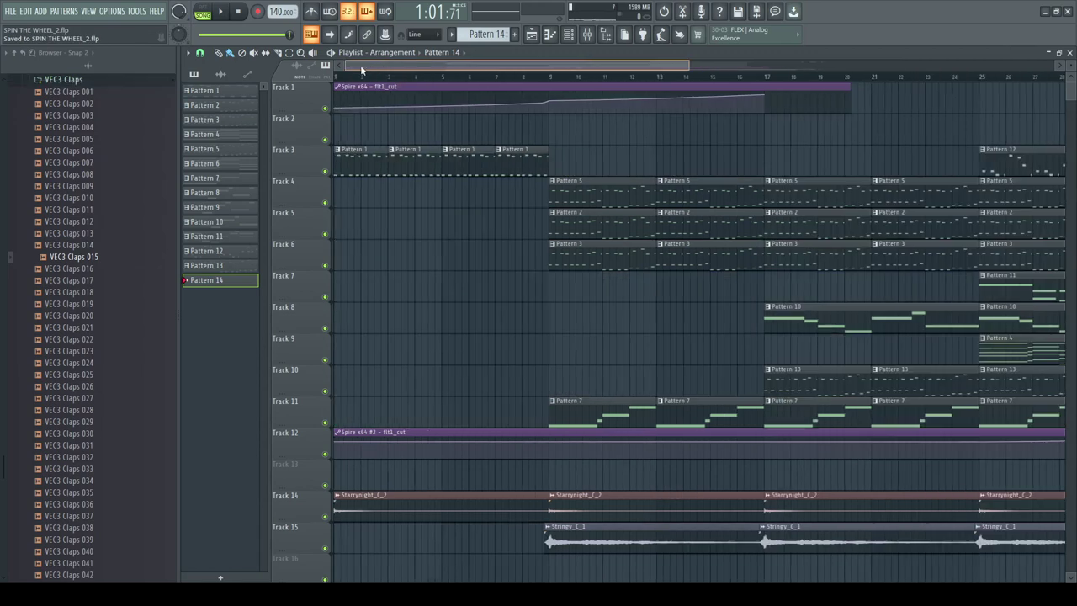
double_click(355, 151)
key(space)
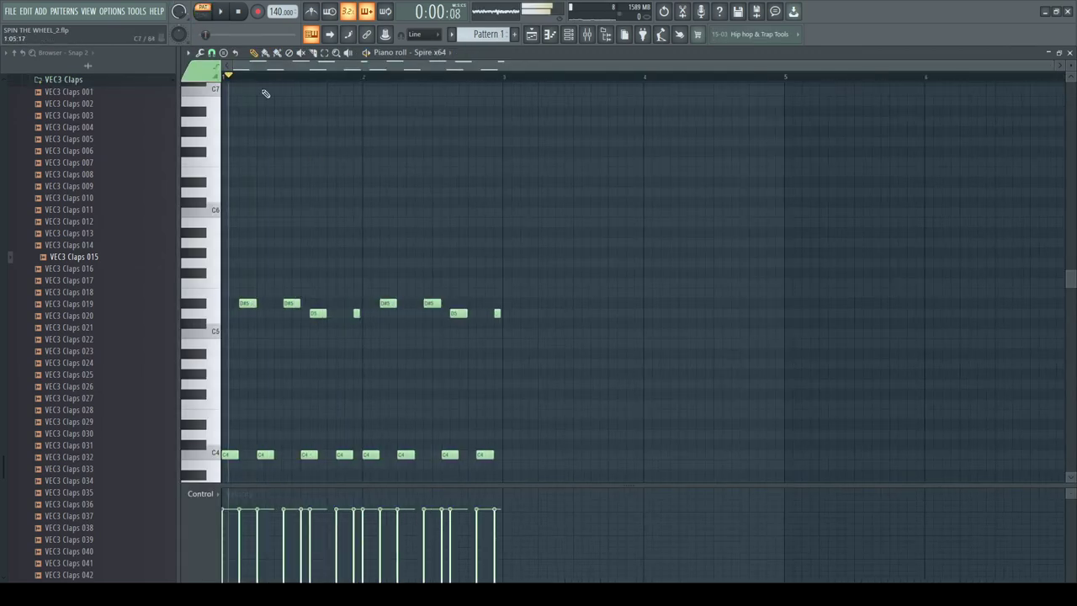
key(shift+Up)
key(shift+Up)
key(shift+Up)
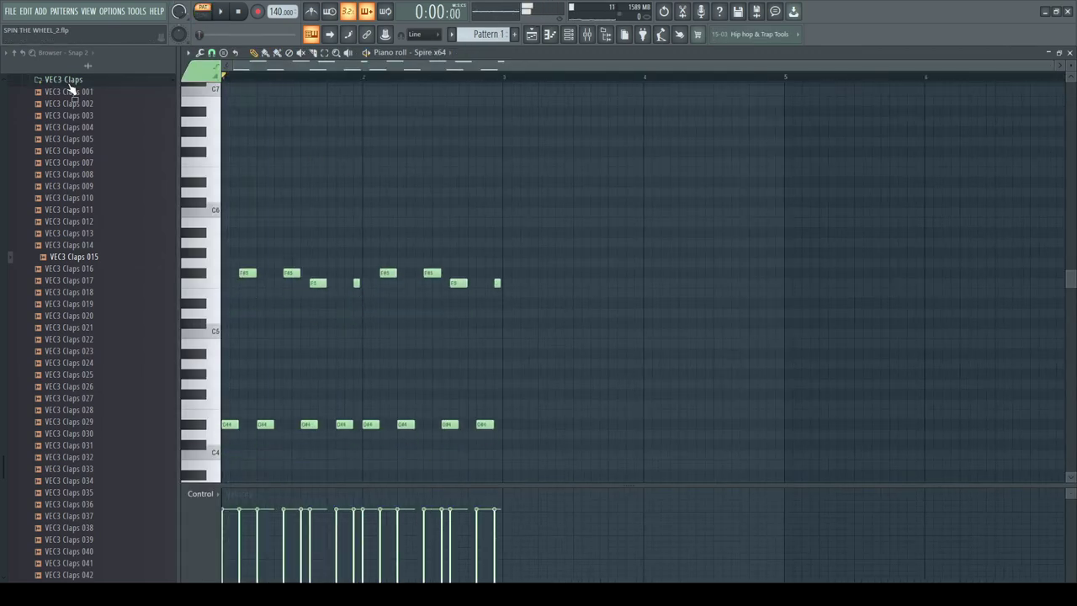
scroll(459, 236, down, 5)
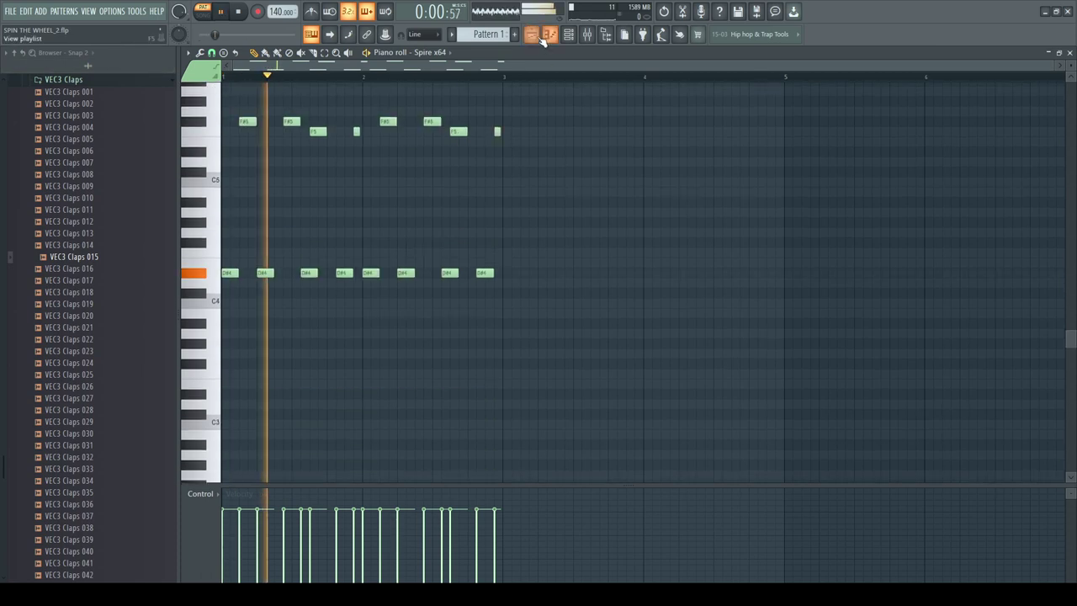
- Transpose all Serum_x64 #2 notes in Pattern 5 up three semitones
key(F5)
double_click(593, 194)
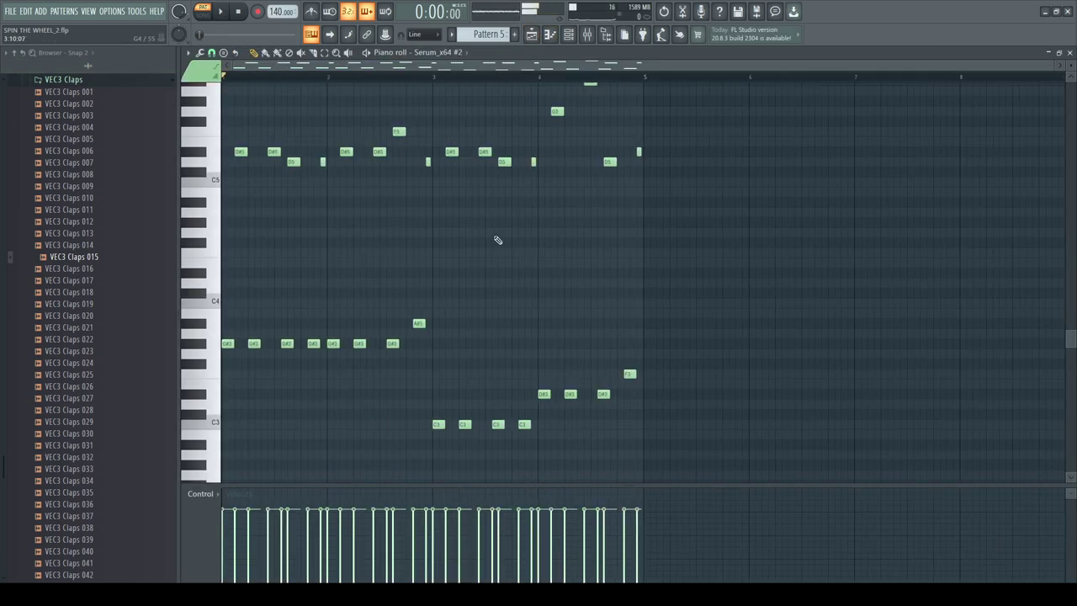
key(shift+Up)
key(shift+Up)
key(shift+Up)
- Transpose the notes of Pattern 2 up three semitones and play the song from bar 9
key(F5)
key(space)
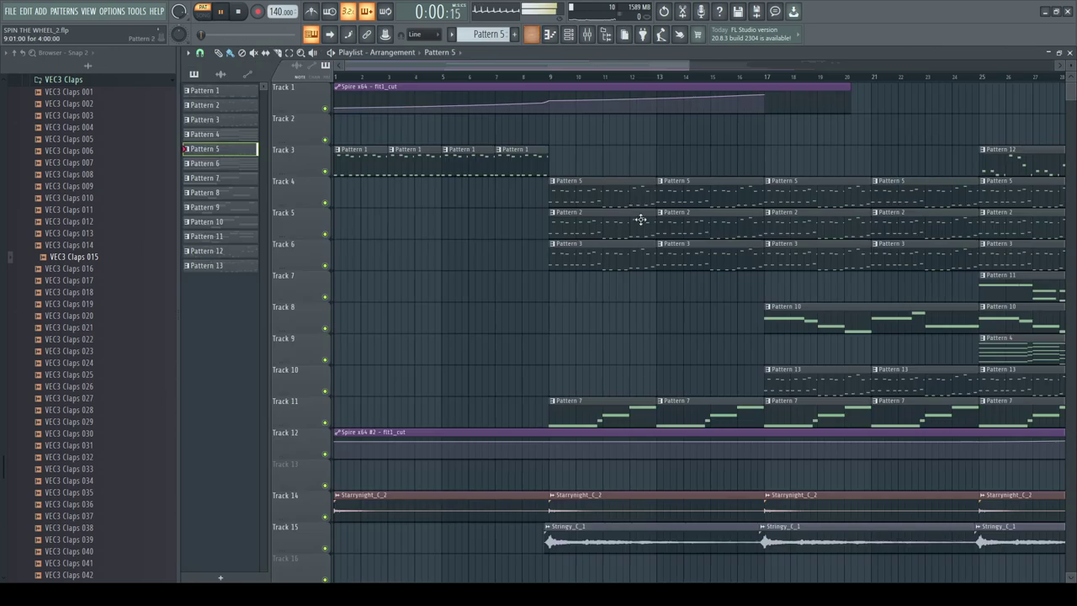
double_click(575, 236)
key(shift+Up)
key(shift+Up)
key(shift+Up)
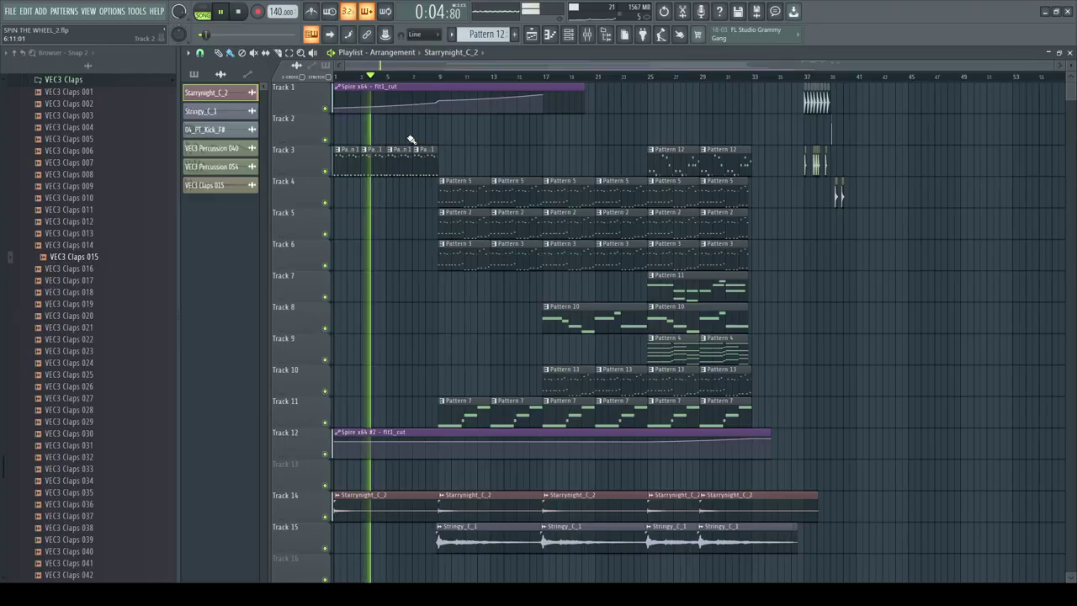
click(443, 76)
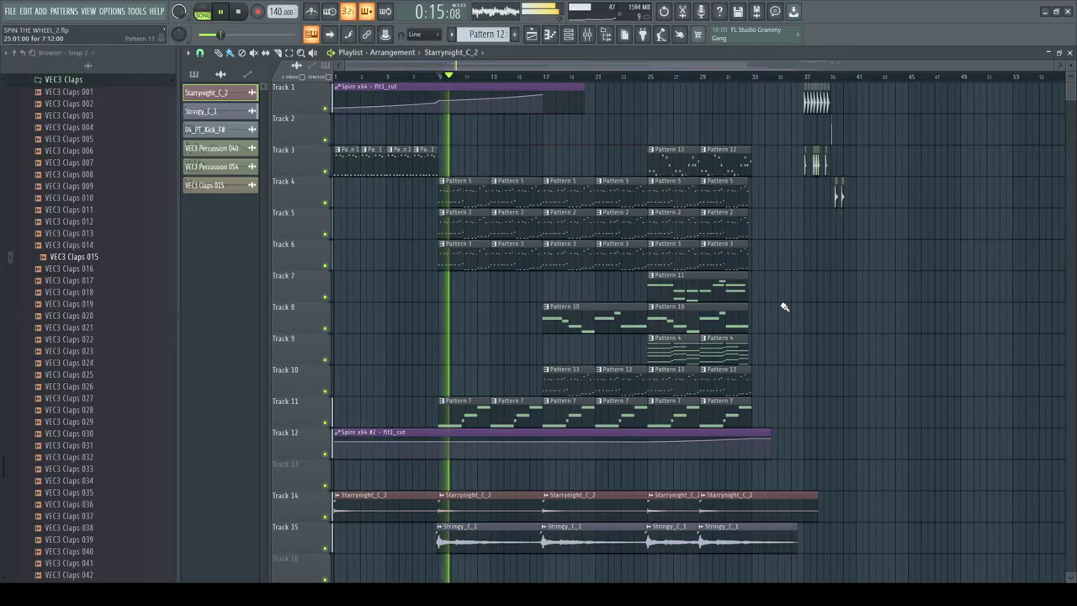
scroll(875, 352, down, 4)
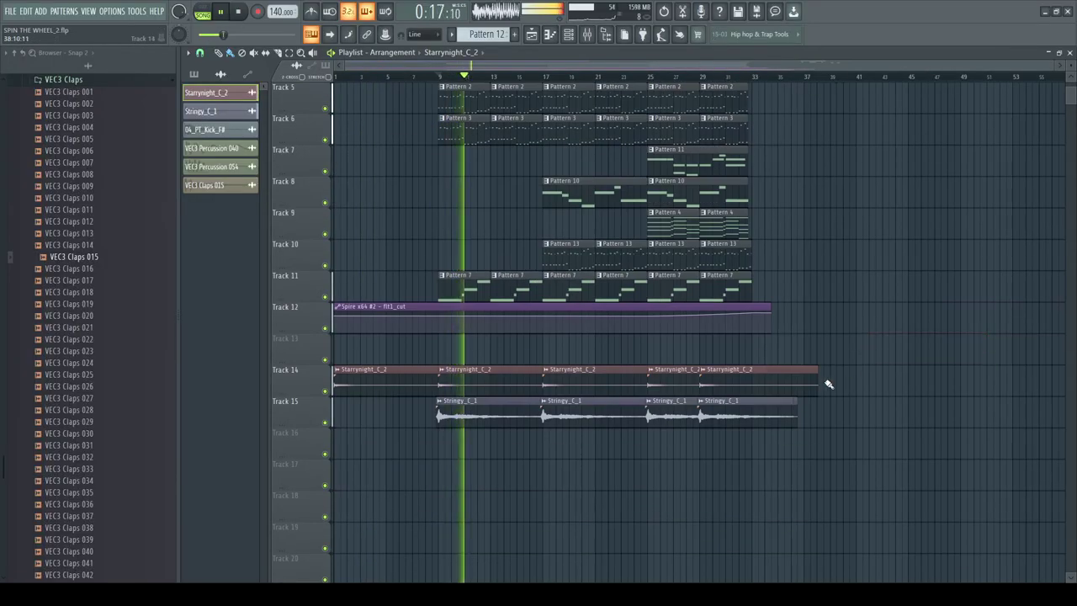
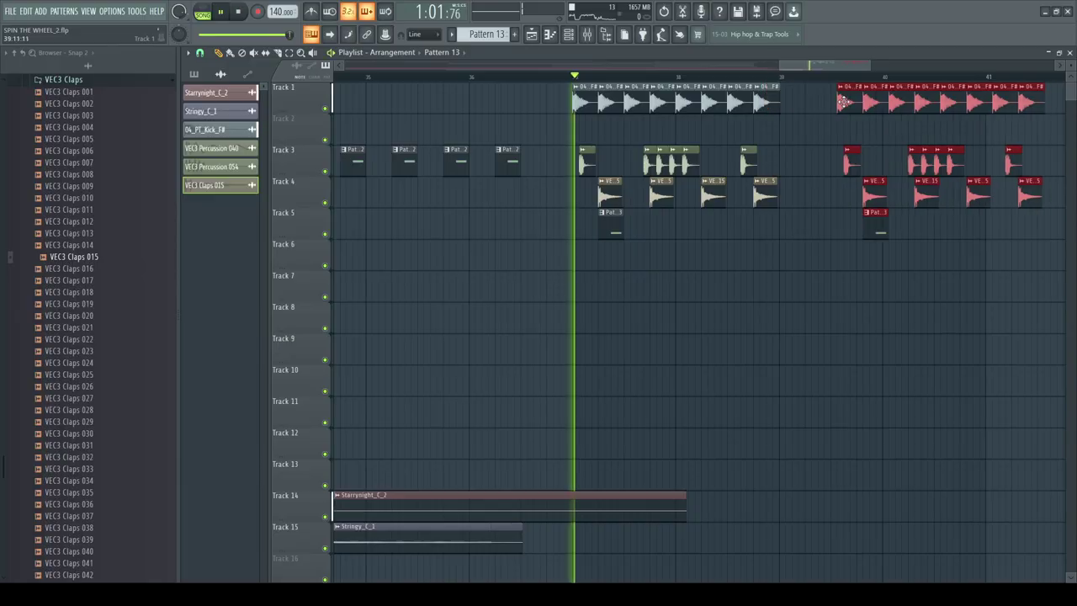
- Move the copied drum clips to start at bar 39 and add Pattern 13 clips on Track 5 in bars 38 and 40
drag(842, 101, 785, 101)
click(716, 220)
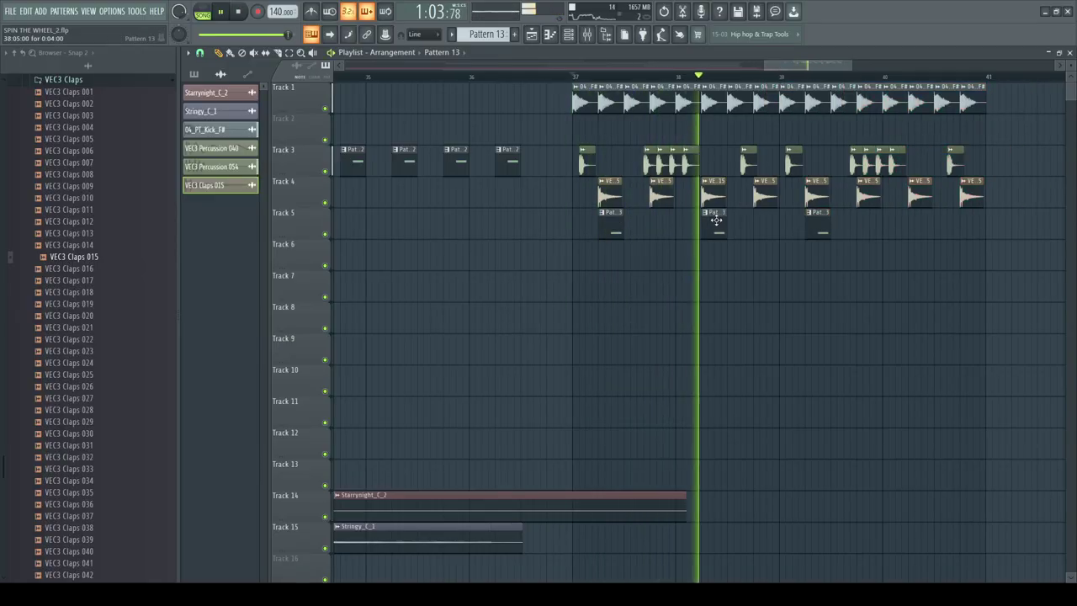
scroll(715, 227, down, 3)
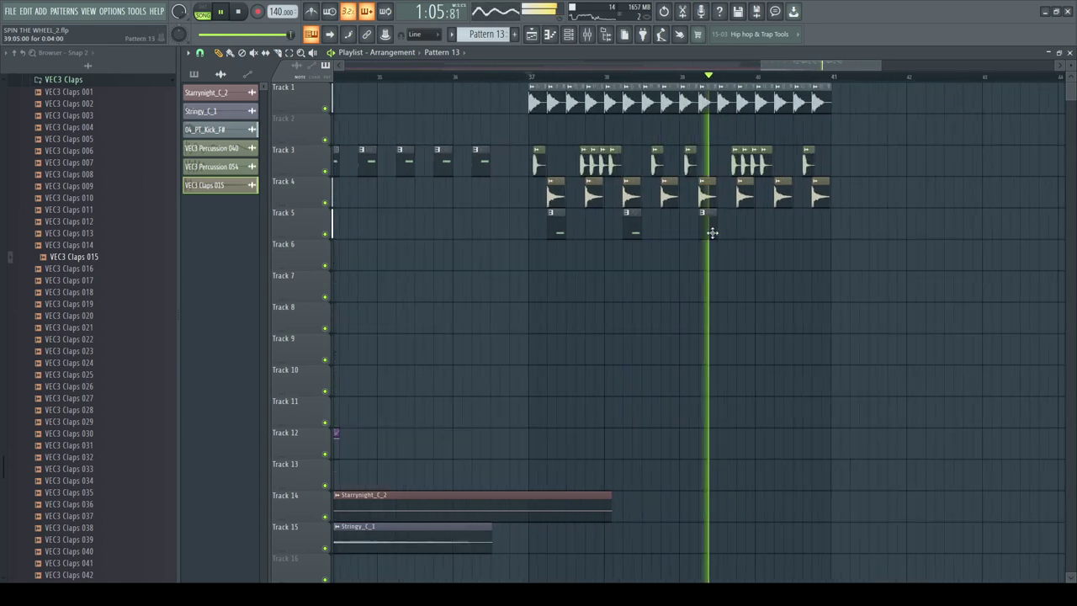
click(782, 225)
key(space)
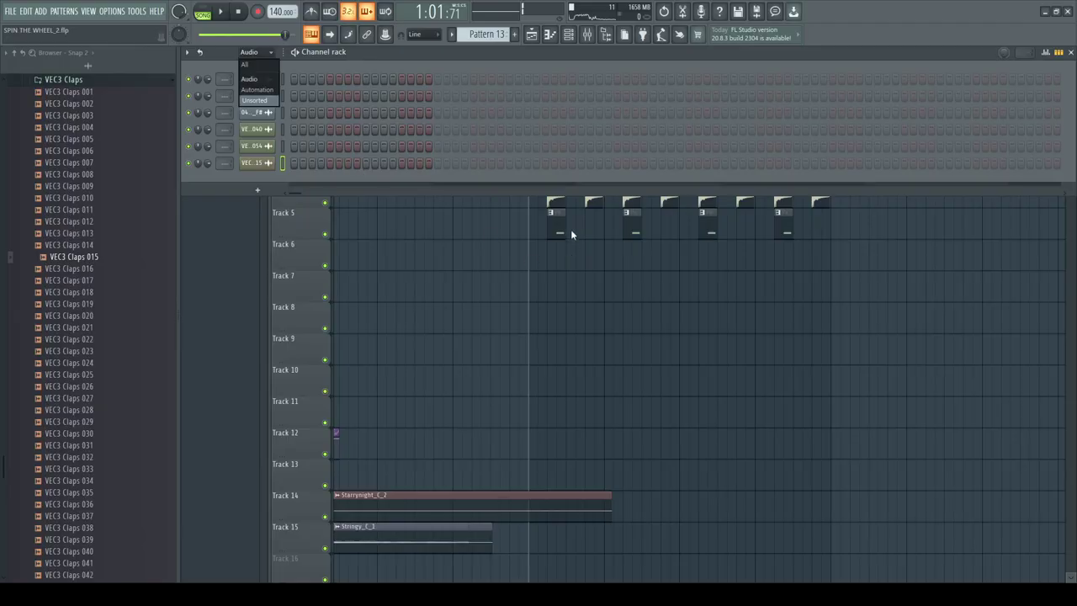
- Open the Spire x64 #2 notes of Pattern 13 and clone that channel
double_click(571, 229)
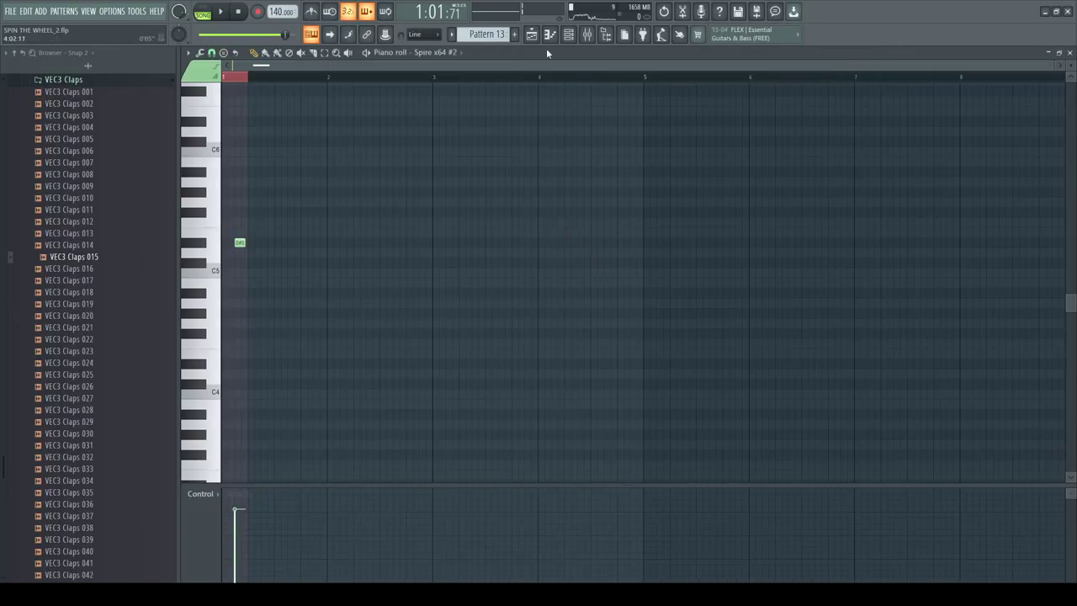
click(569, 33)
right_click(277, 278)
click(297, 376)
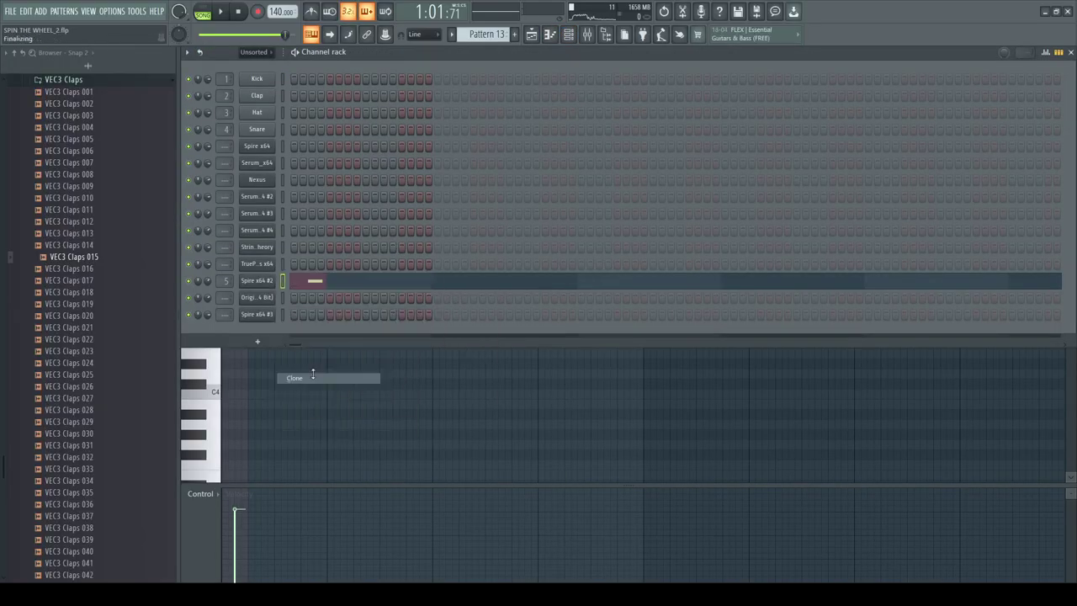
- Select the cloned Spire x64 #4 channel and open its instrument's wrapper settings
click(432, 57)
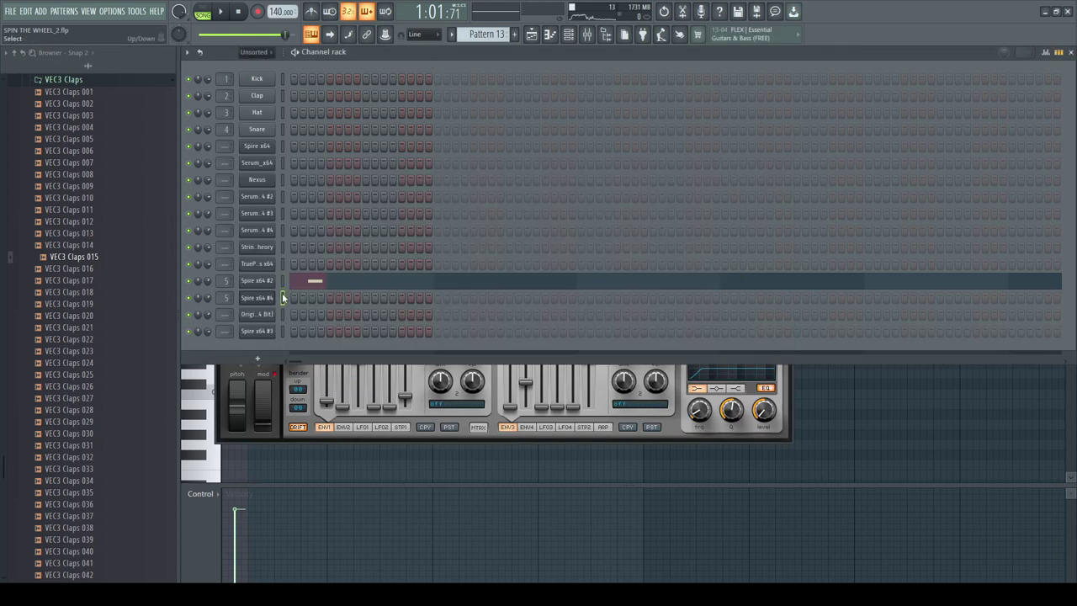
click(282, 293)
click(272, 301)
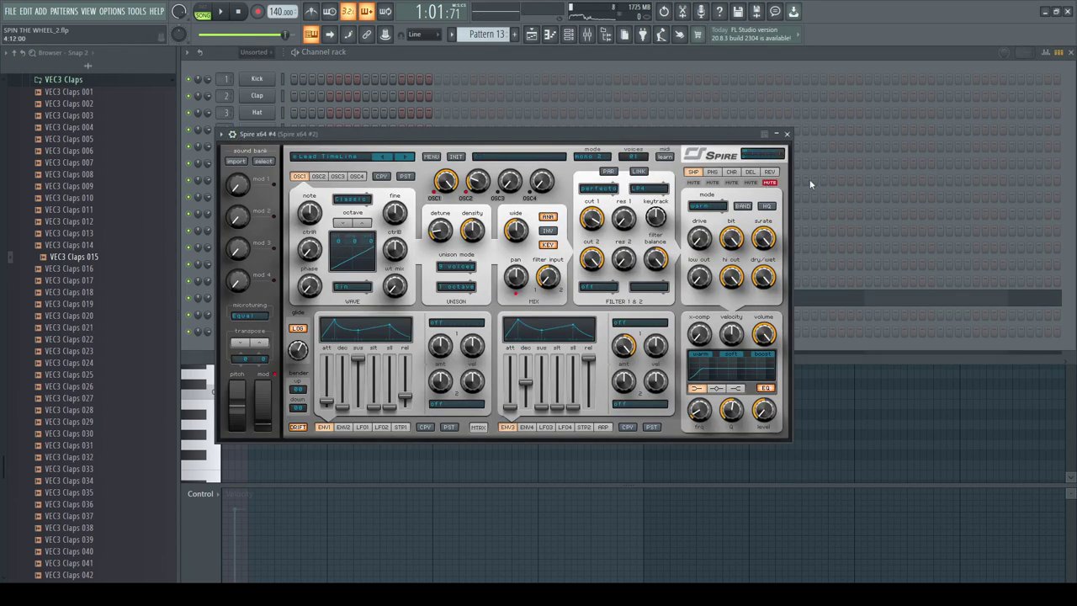
click(233, 134)
- Shape a rising ramp in the Insert 7 - Volume automation on Track 2 within bar 37 and play the section
key(F5)
key(space)
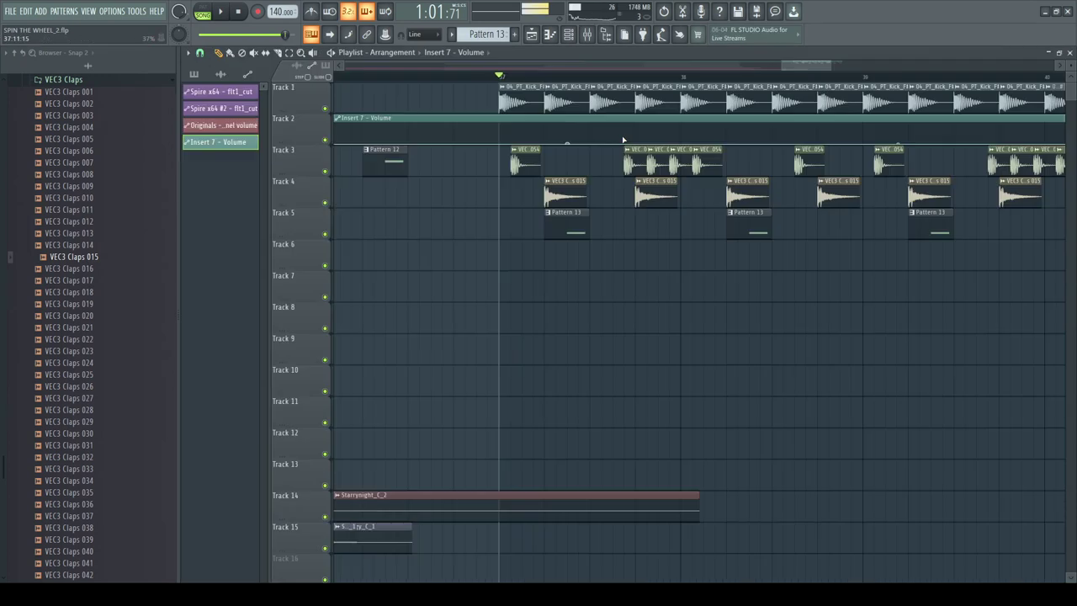
key(space)
key(space)
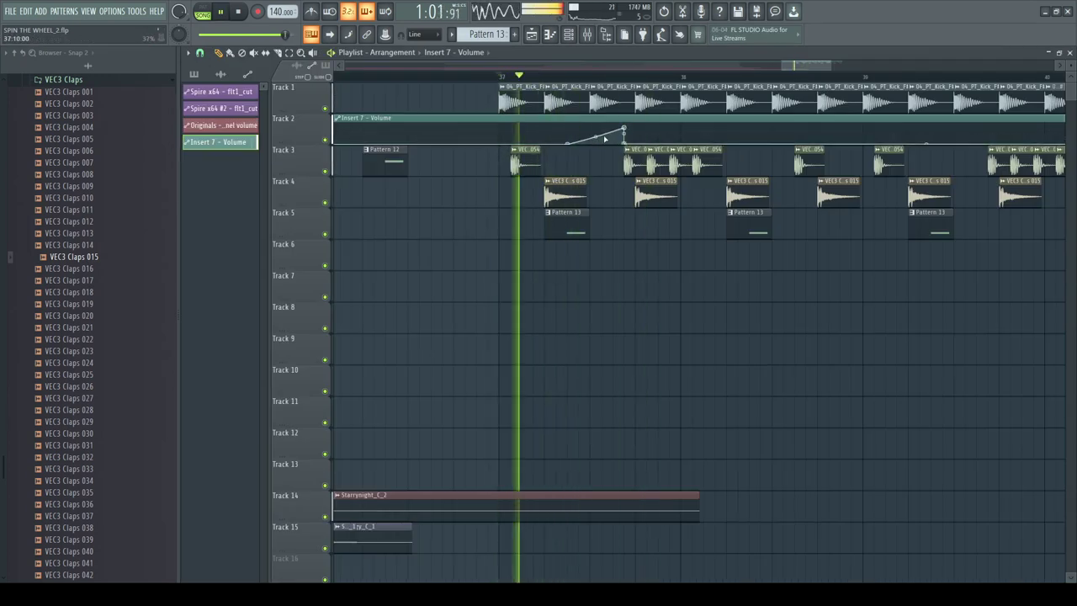
key(space)
key(F5)
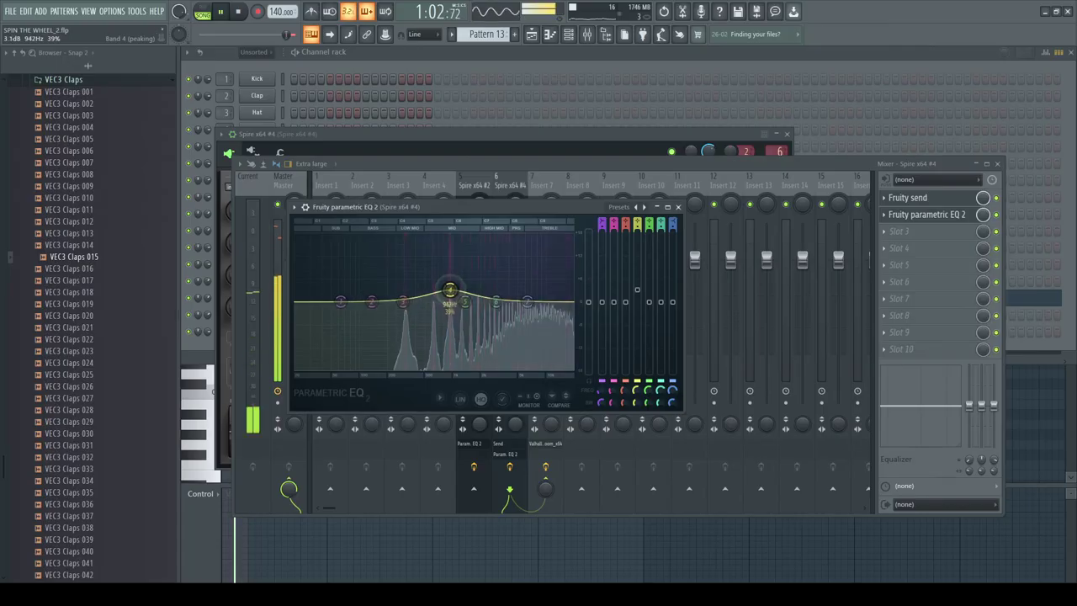
- On Spire x64 #4, shift EQ band 4 to a higher frequency and add a third FabFilter Saturn band with its level raised about 5 dB
drag(446, 289, 479, 289)
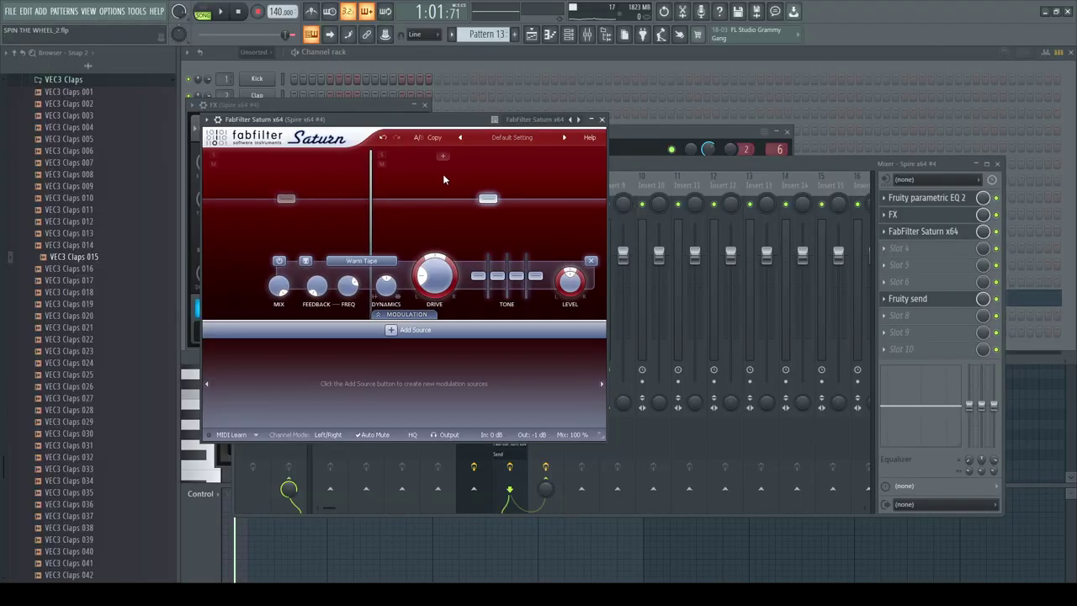
click(459, 184)
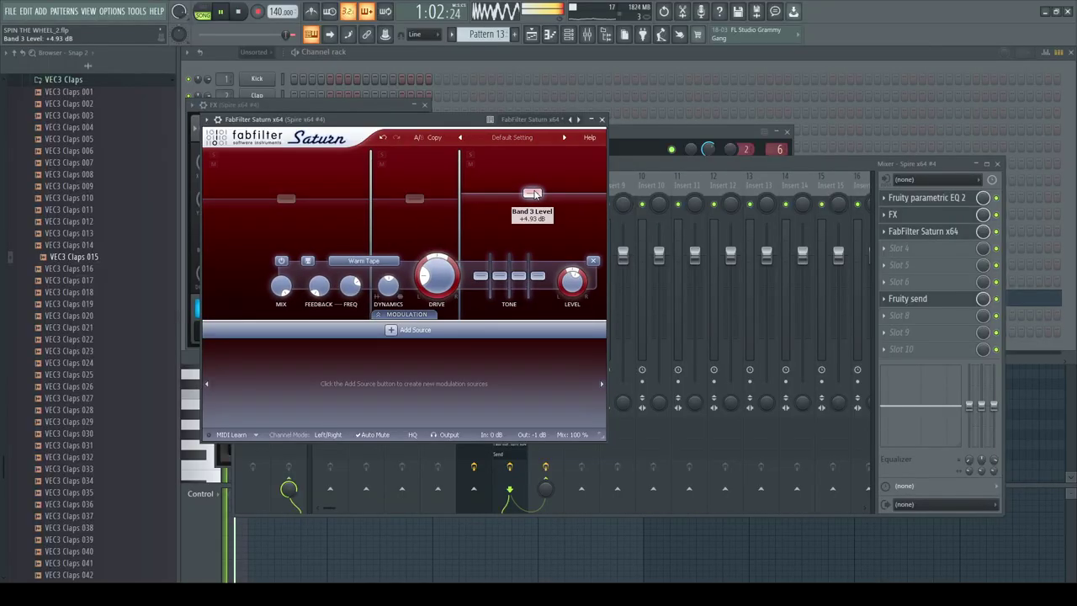
click(414, 197)
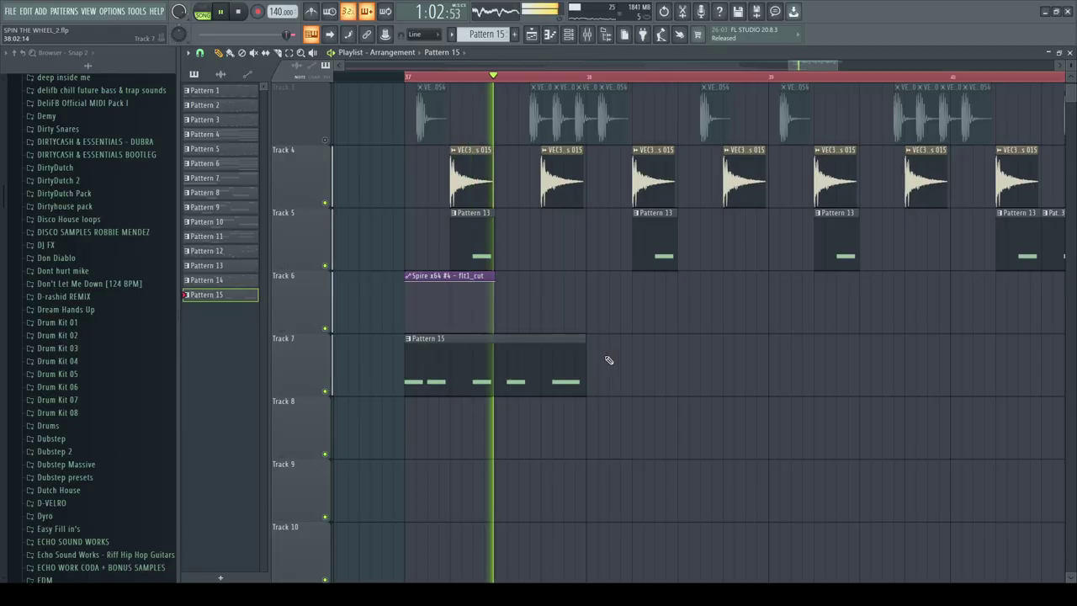
- Extend Pattern 15 by selecting its existing notes and duplicating them after the originals
double_click(554, 367)
key(space)
drag(514, 379, 221, 348)
key(ctrl+b)
click(512, 317)
scroll(513, 317, down, 2)
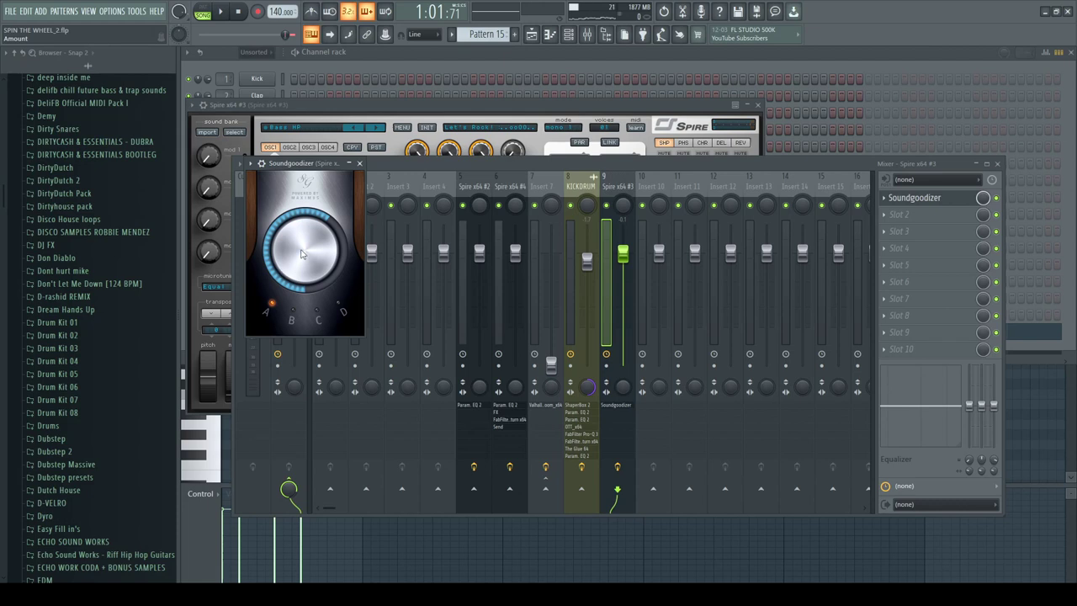
- Play the section and lower the Spire x64 #3 mixer fader slightly
key(space)
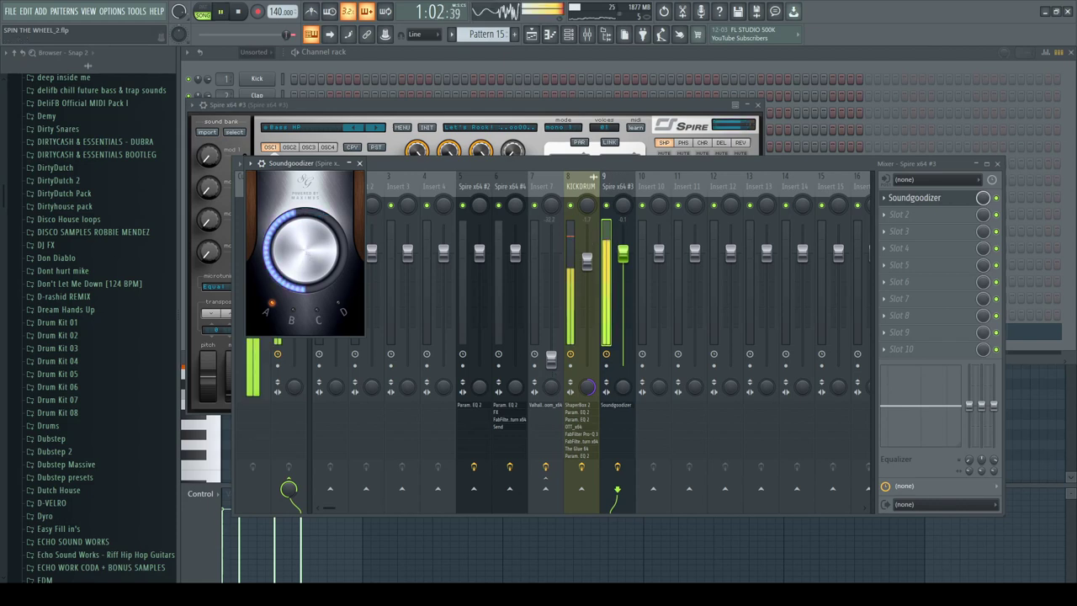
drag(626, 256, 626, 263)
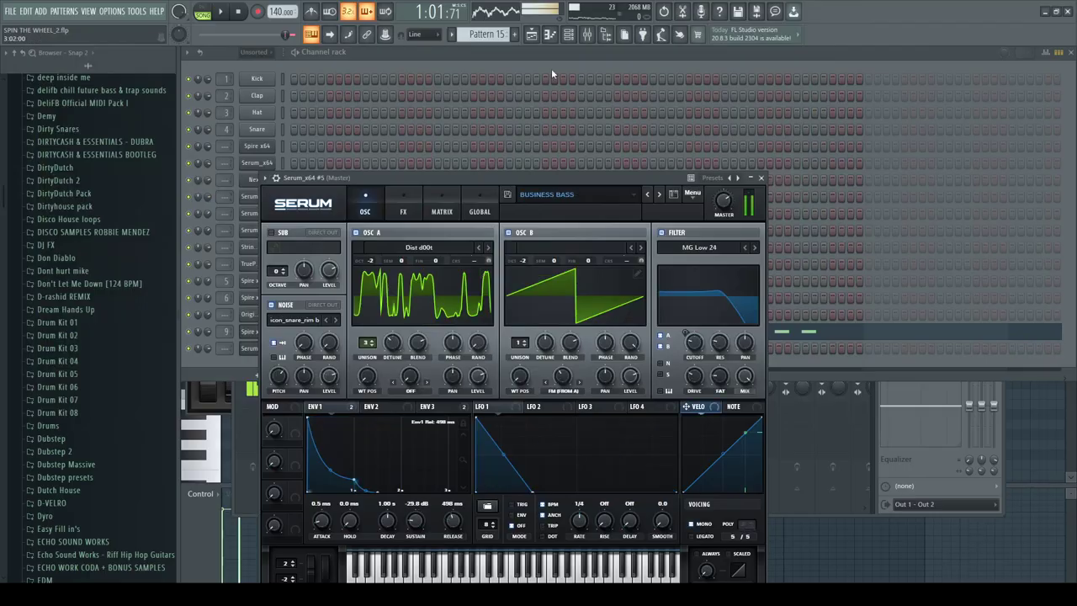
- Review Pattern 15 in the channel rack with playback and close the project credits settings
click(512, 55)
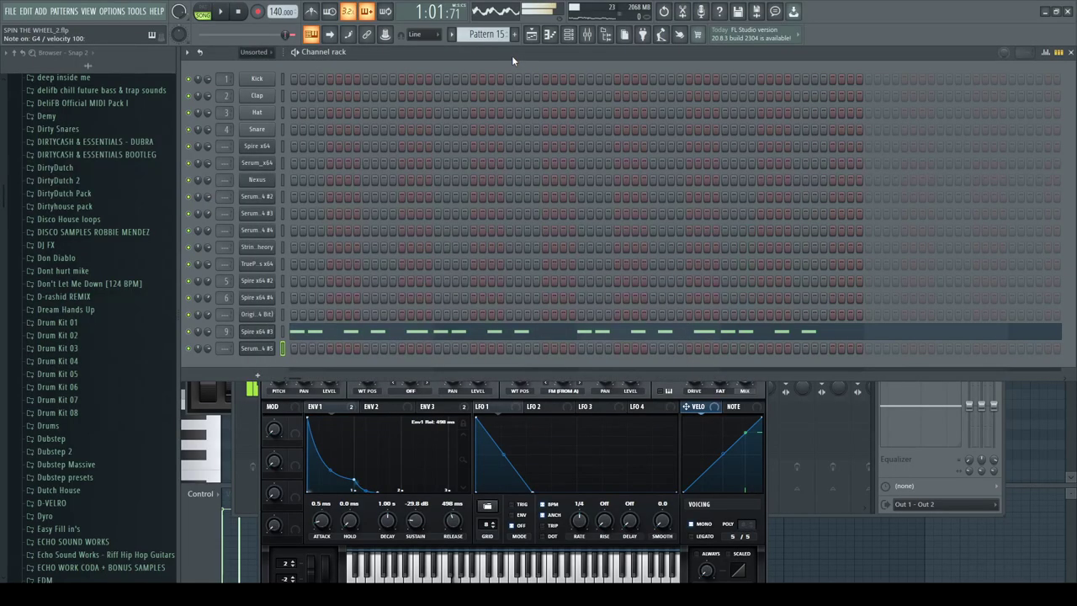
key(space)
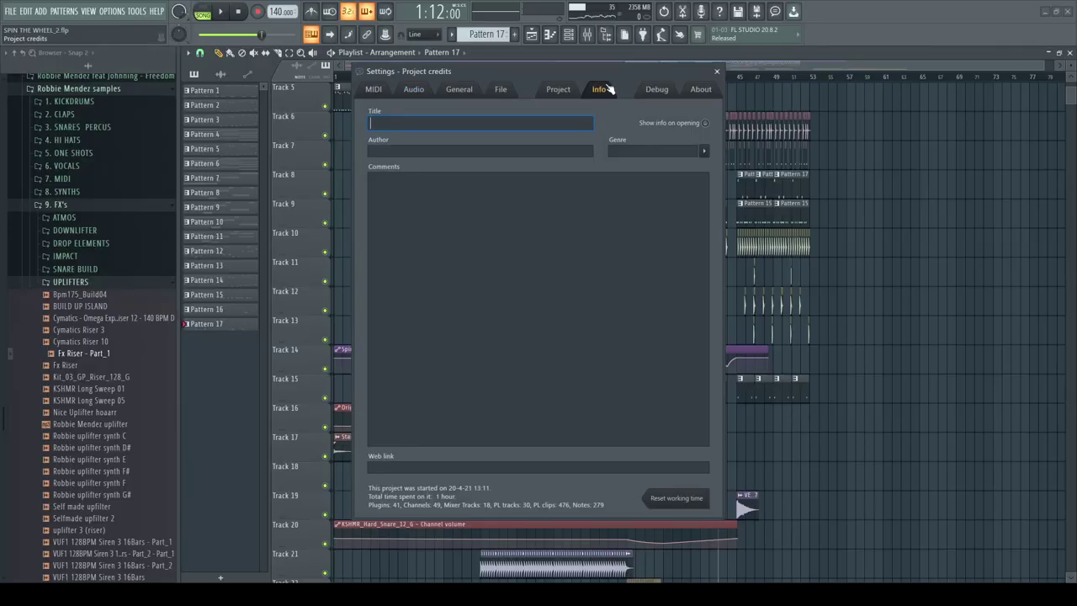
click(716, 71)
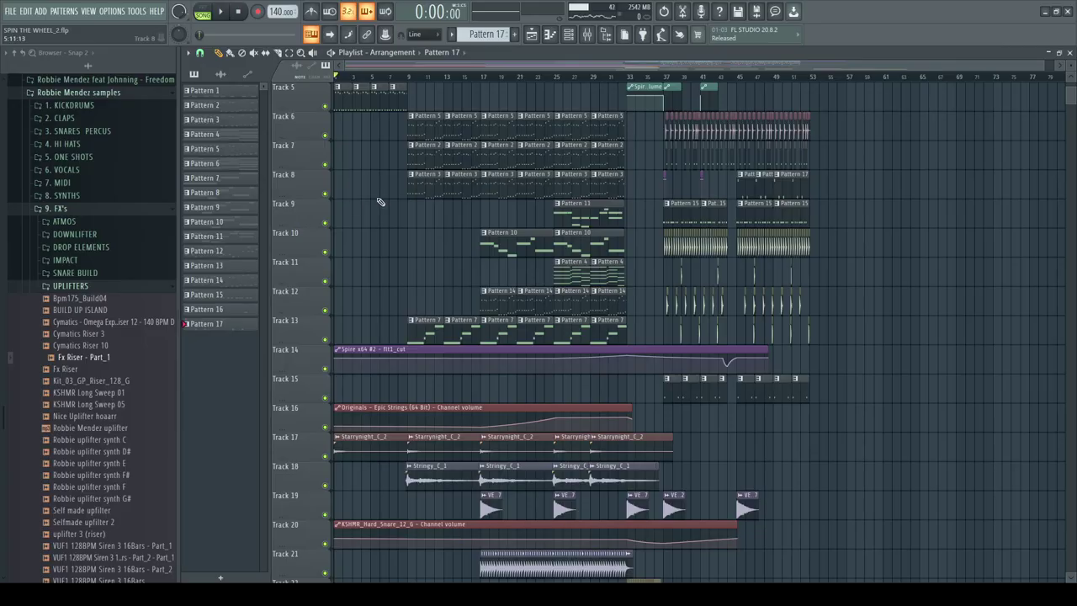
- Review the full arrangement during playback and check the channel rack for Pattern 17
scroll(385, 205, down, 3)
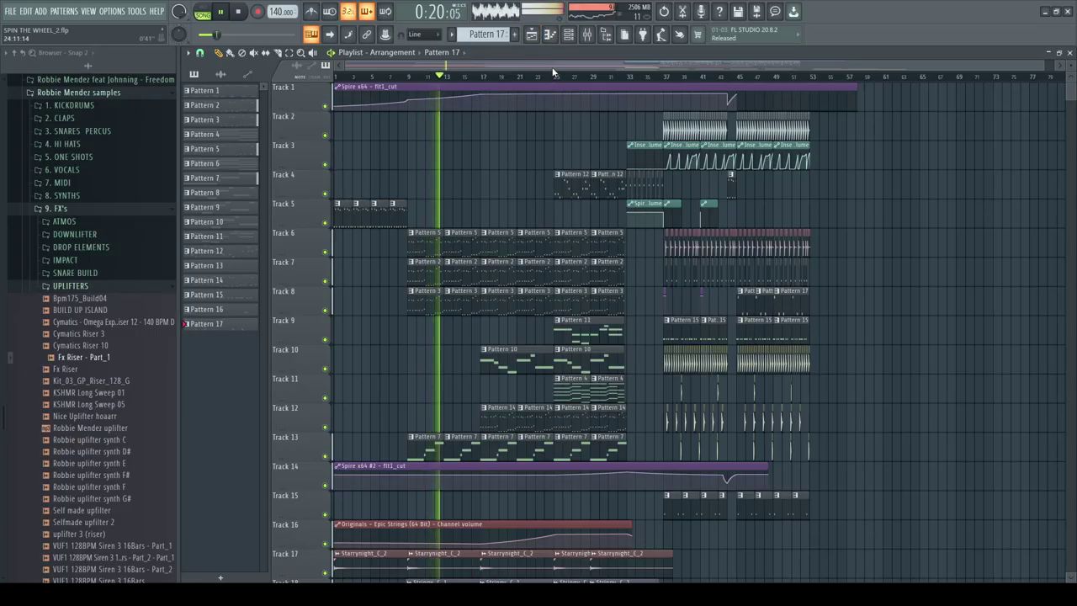
key(F6)
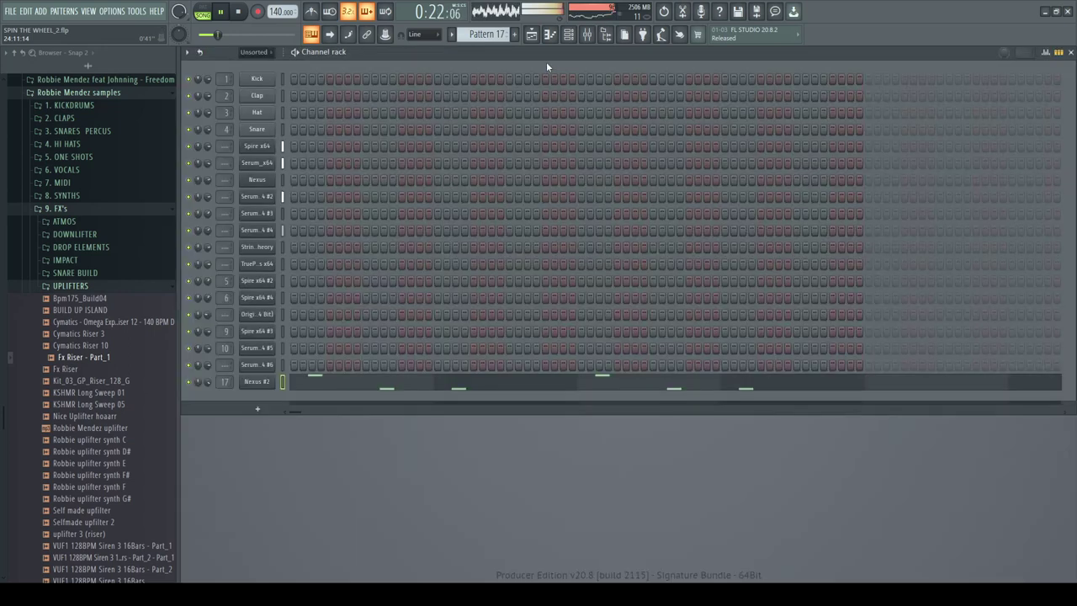
click(136, 10)
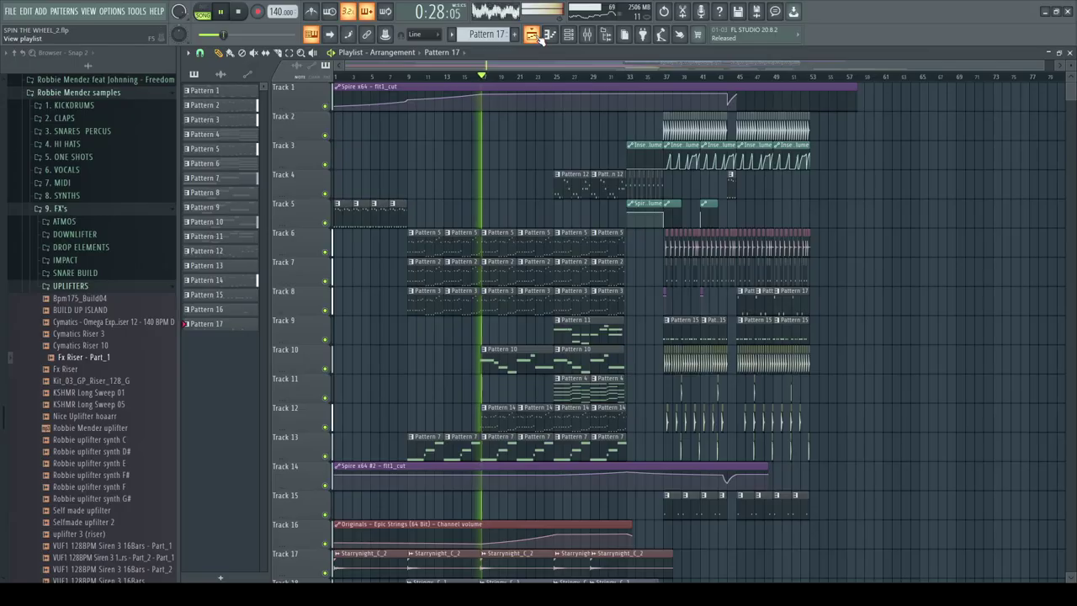
- Inspect the sample settings of the KSHMR_Stadium_Clap_02 clip on Track 21 and close them
scroll(511, 421, down, 5)
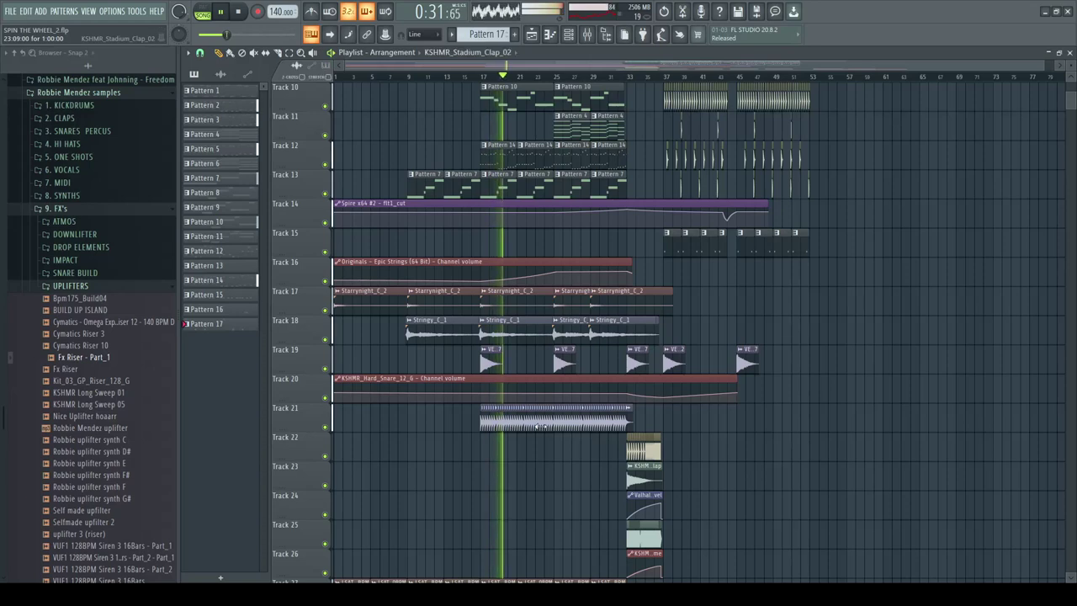
double_click(540, 426)
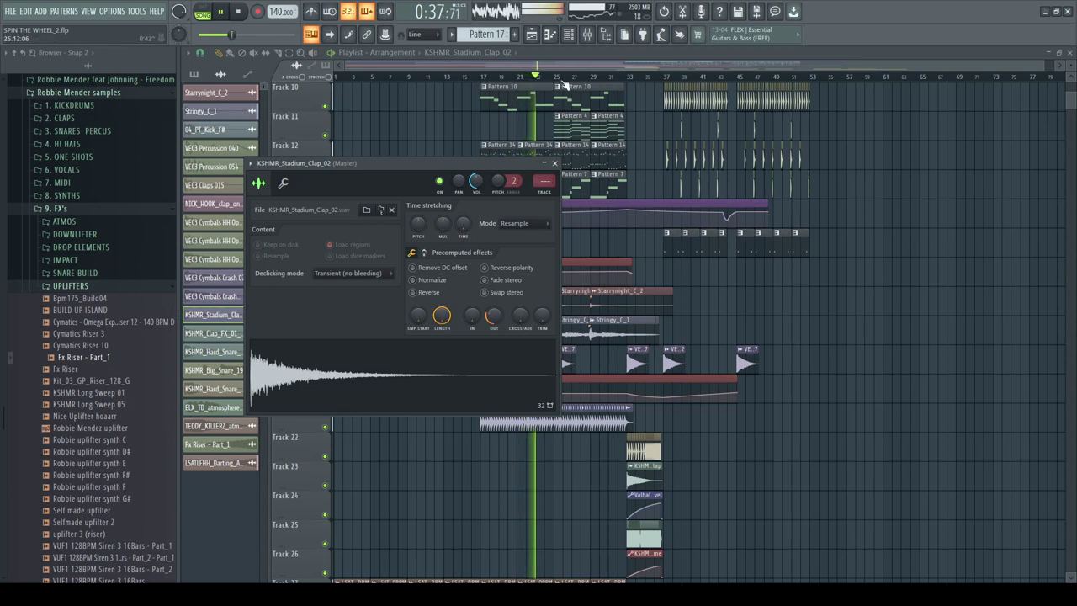
key(Escape)
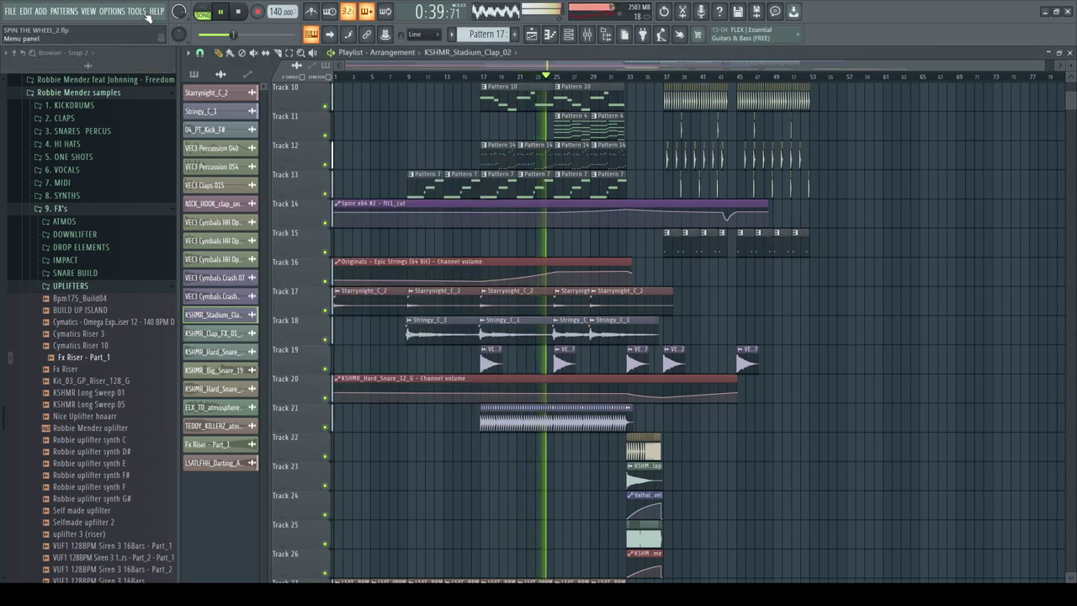